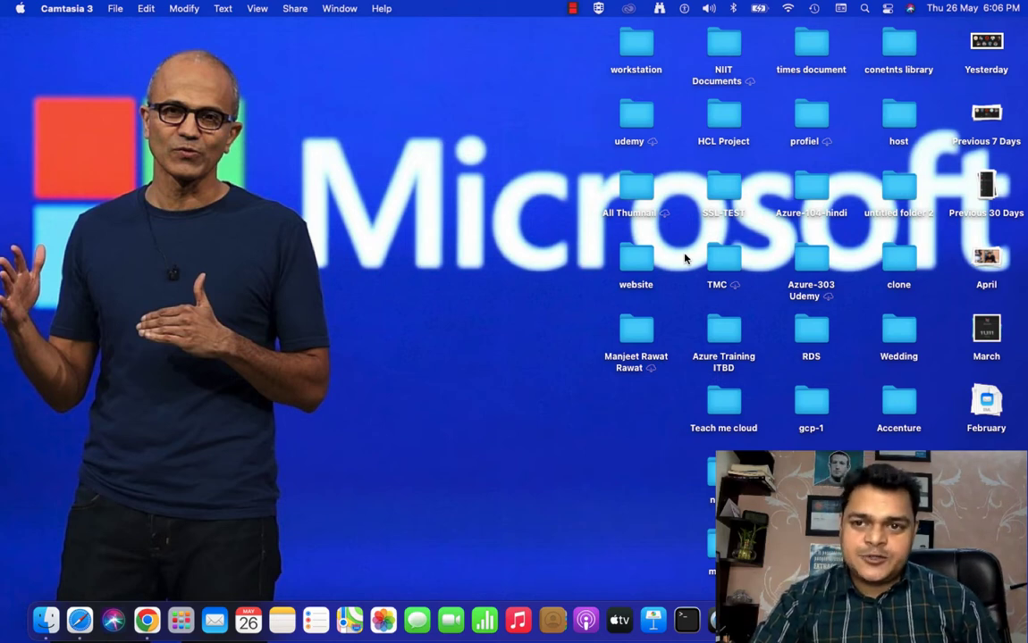
Step: Switch to OneNote, hide the notebook navigation and bring the boxed VMware vSphere ESXi 7.0 heading into view
key("ctrl+Right")
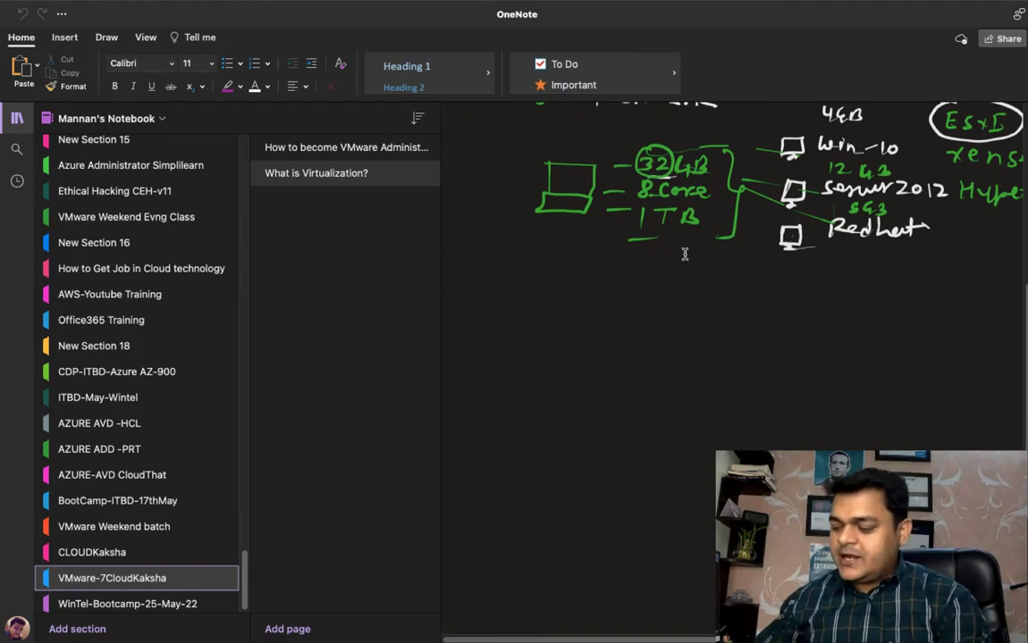
left_click(17, 117)
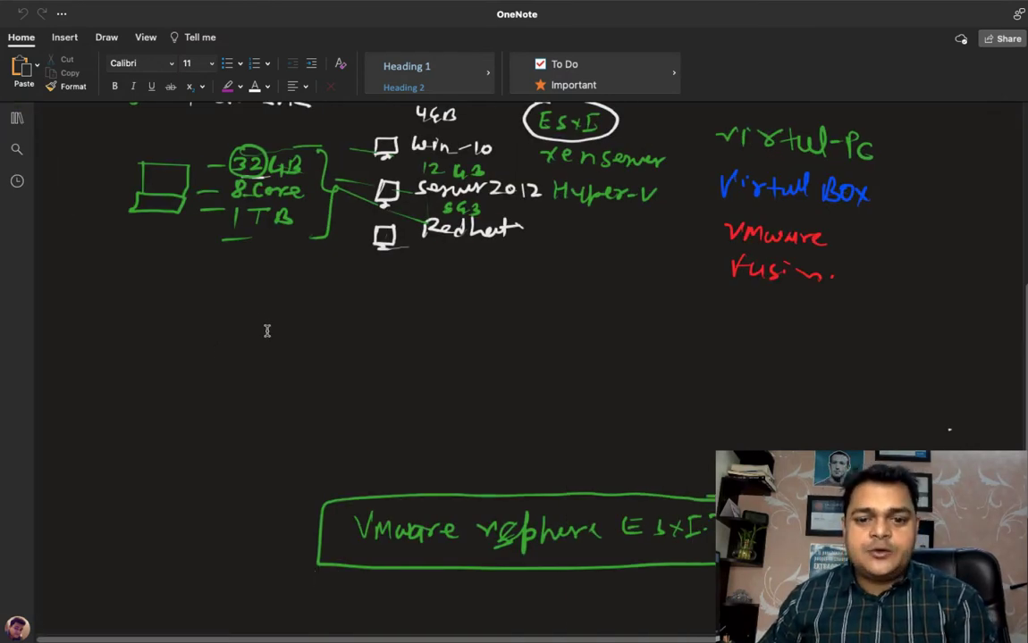
scroll(267, 330, "down", 1)
scroll(527, 357, "down", 5)
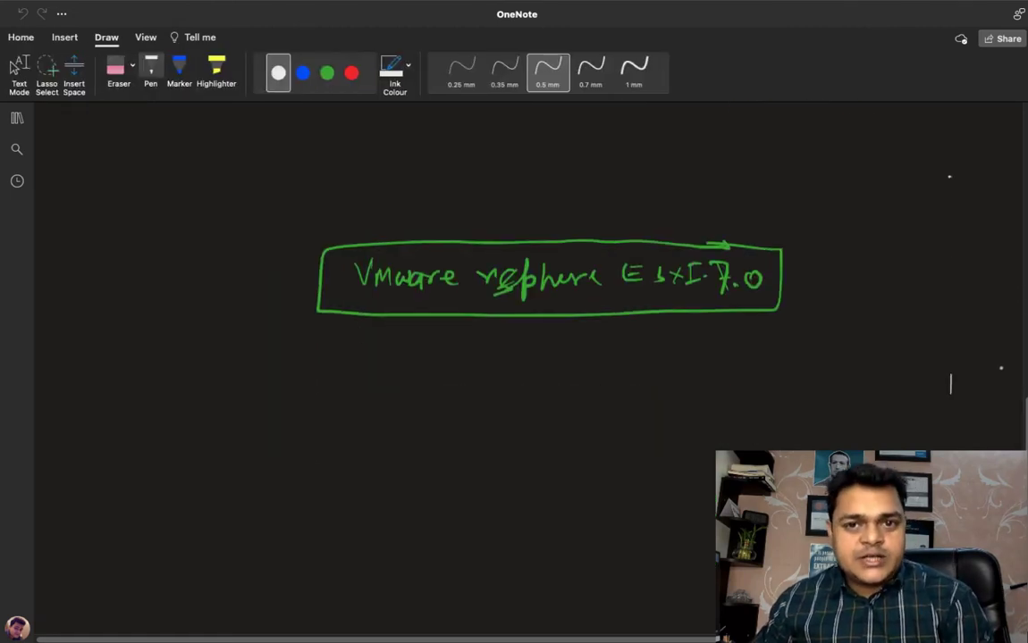
Step: Erase the stray ink near the boxed ESXi 7.0 heading and draw a blue monitor on a triangular stand below the heading
left_click(117, 69)
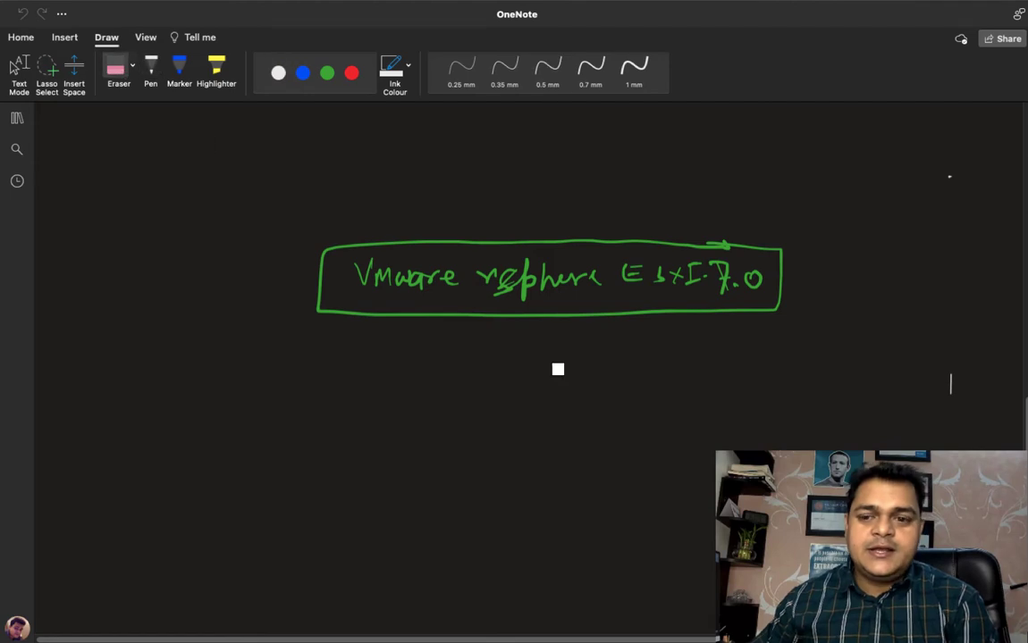
scroll(654, 328, "up", 2)
left_click(327, 72)
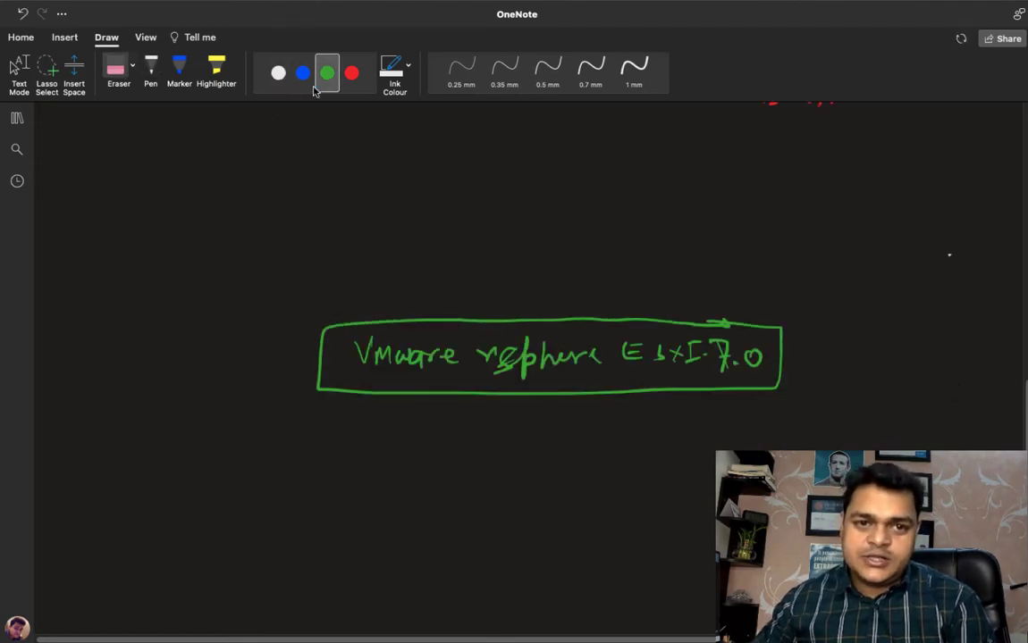
scroll(949, 256, "down", 1)
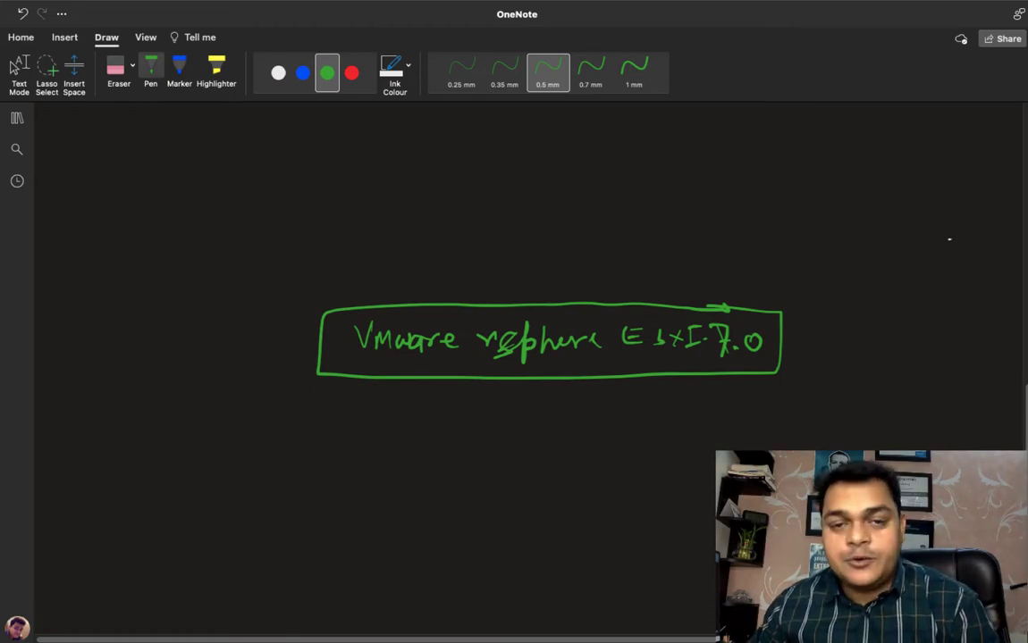
key("Escape")
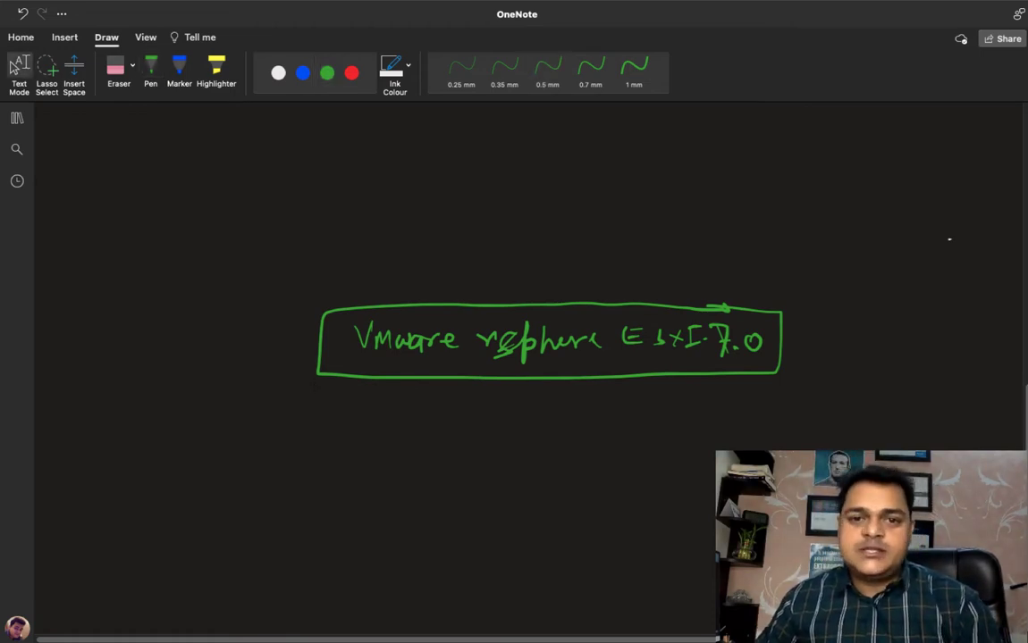
left_click(150, 71)
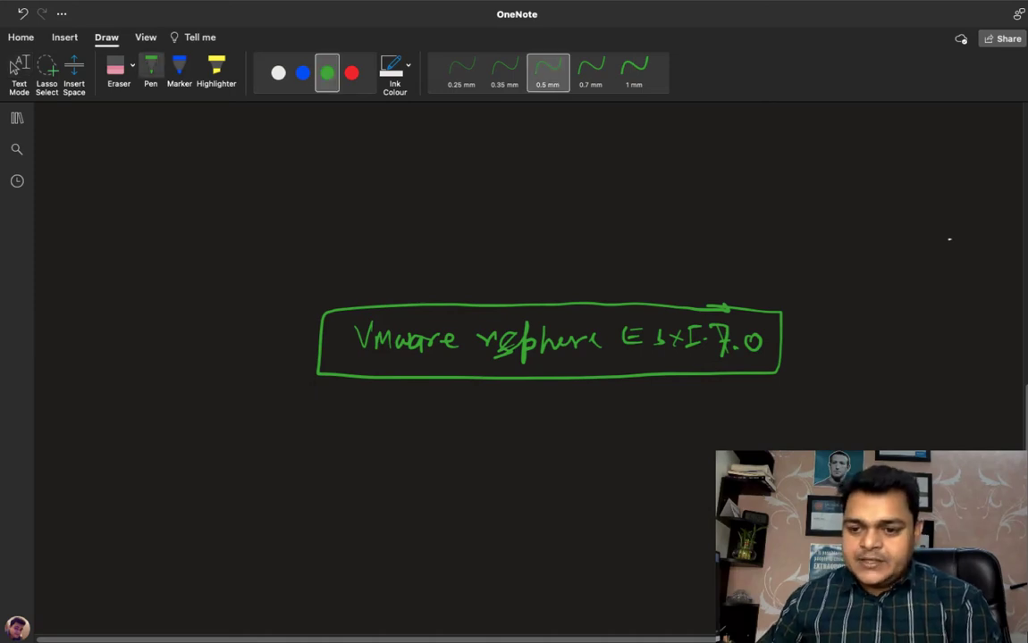
scroll(549, 268, "down", 3)
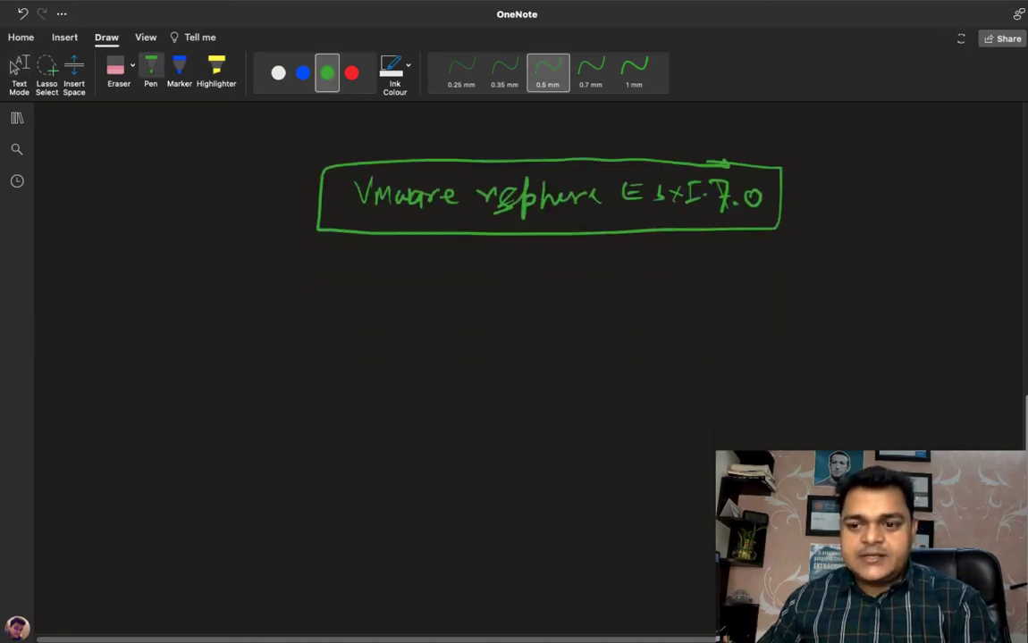
left_click(303, 73)
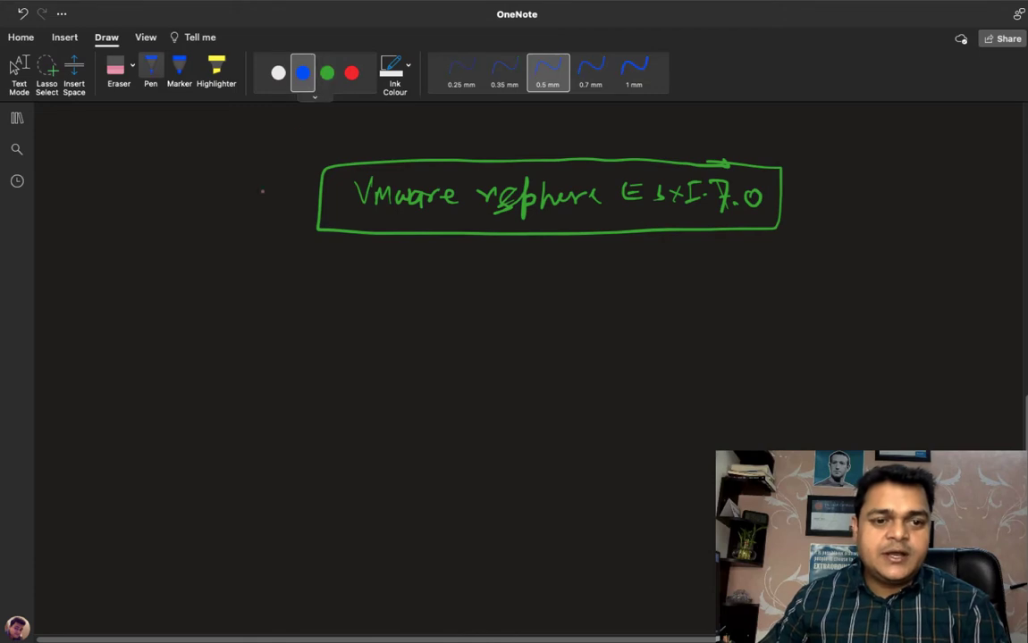
mouse_move(103, 393)
left_mouse_down()
mouse_move(112, 321)
mouse_move(215, 394)
mouse_move(100, 390)
mouse_move(140, 392)
mouse_move(120, 421)
left_mouse_up()
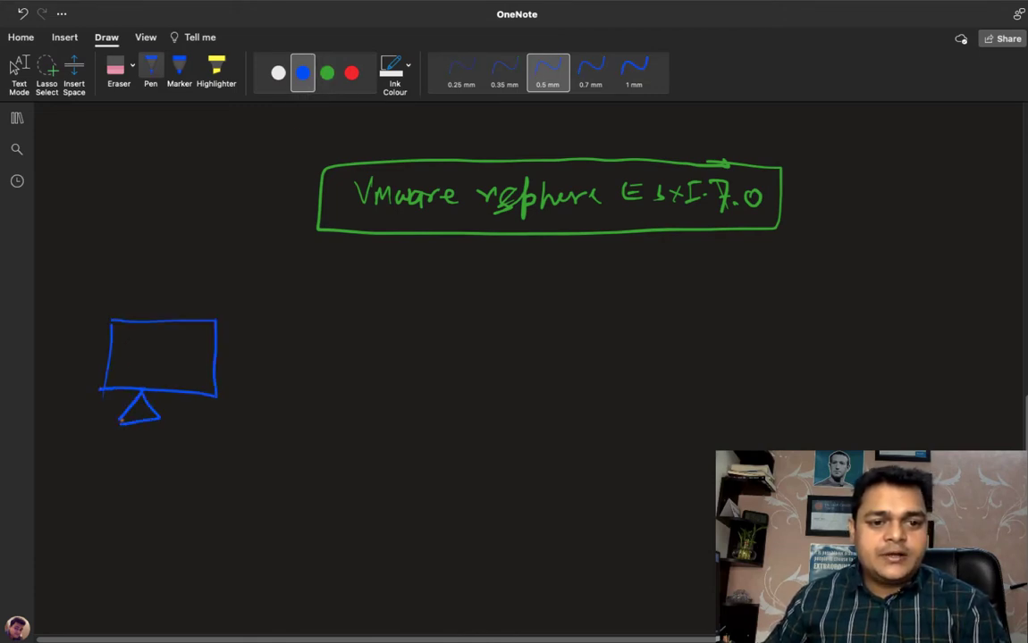
Step: Handwrite a dash and the word "workstation" in blue beside the monitor sketch
left_click_drag(238, 363, 403, 377)
left_click_drag(393, 366, 428, 377)
mouse_move(434, 356)
left_mouse_down()
mouse_move(435, 377)
mouse_move(444, 365)
left_mouse_up()
mouse_move(447, 365)
left_mouse_down()
mouse_move(449, 376)
mouse_move(459, 365)
mouse_move(487, 376)
left_mouse_up()
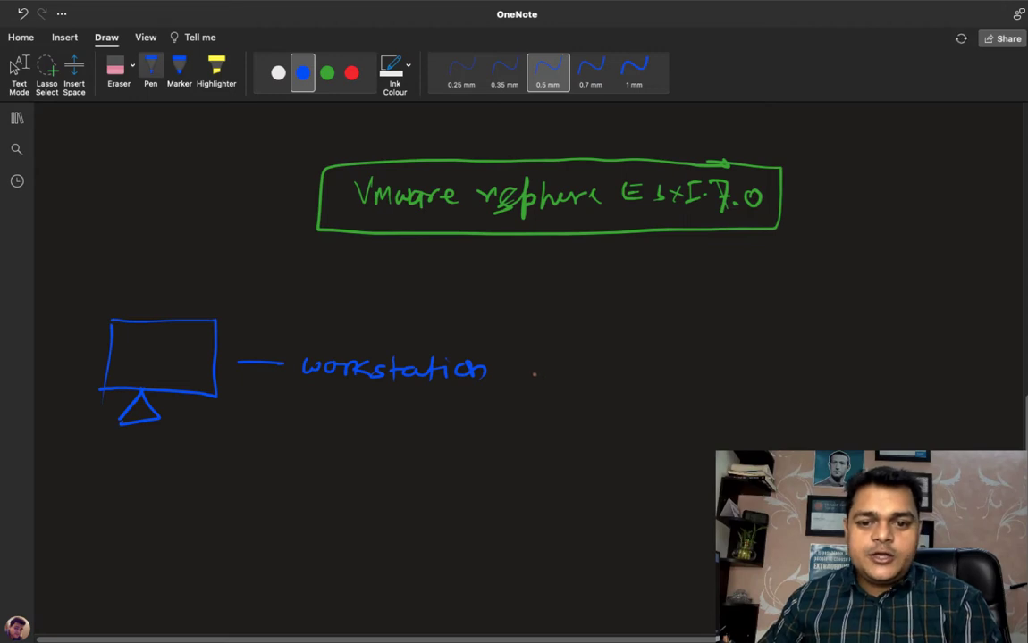
Step: Add a blue arrow after "workstation" leading to "ESXI-7.0", closed off with a square bracket
left_click_drag(532, 373, 590, 373)
mouse_move(579, 367)
left_mouse_down()
mouse_move(580, 380)
mouse_move(612, 379)
mouse_move(633, 363)
left_mouse_up()
left_click_drag(615, 371, 629, 370)
mouse_move(613, 379)
left_mouse_down()
mouse_move(675, 379)
mouse_move(661, 380)
left_mouse_up()
mouse_move(691, 364)
left_mouse_down()
mouse_move(691, 379)
mouse_move(698, 363)
left_mouse_up()
mouse_move(684, 380)
left_mouse_down()
mouse_move(725, 375)
mouse_move(747, 386)
mouse_move(818, 357)
mouse_move(793, 402)
left_mouse_up()
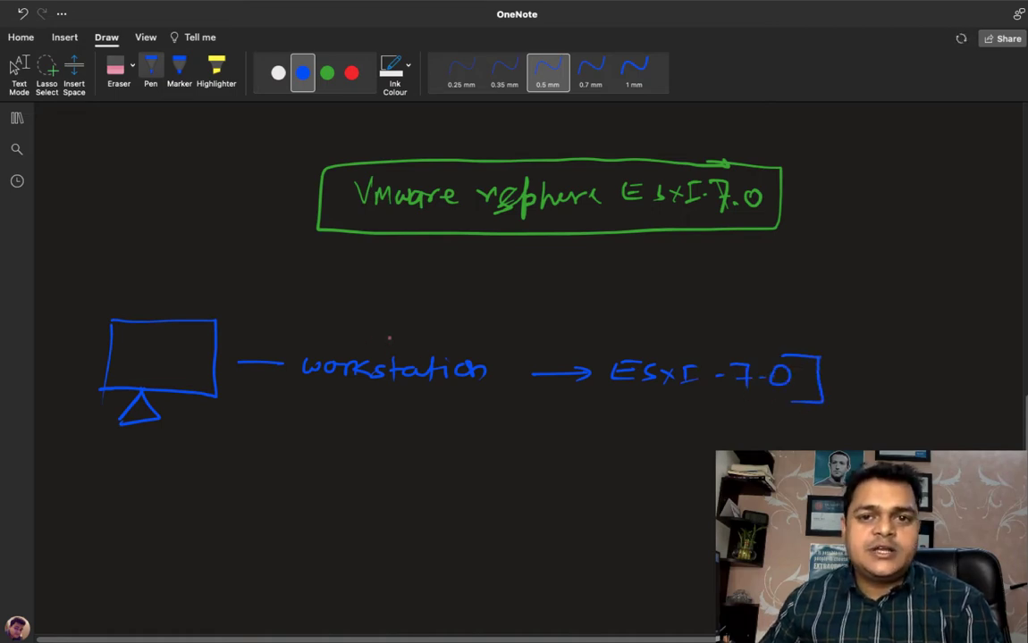
key("Escape")
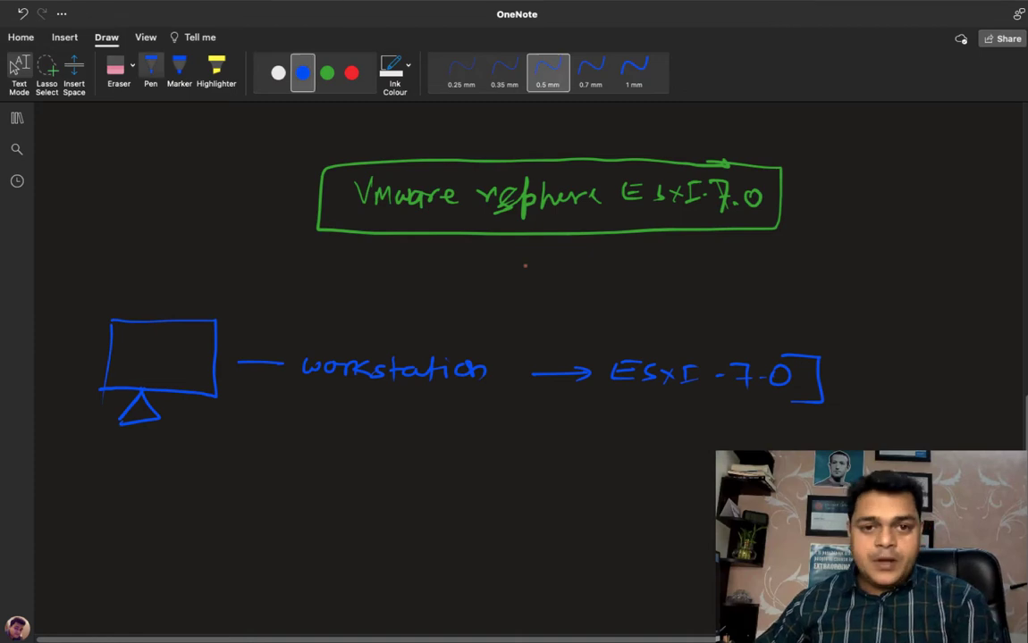
Step: Handwrite the labels "RAM -", "CPU -" and "HDD -" in white, stacked below the workstation line
left_click(351, 73)
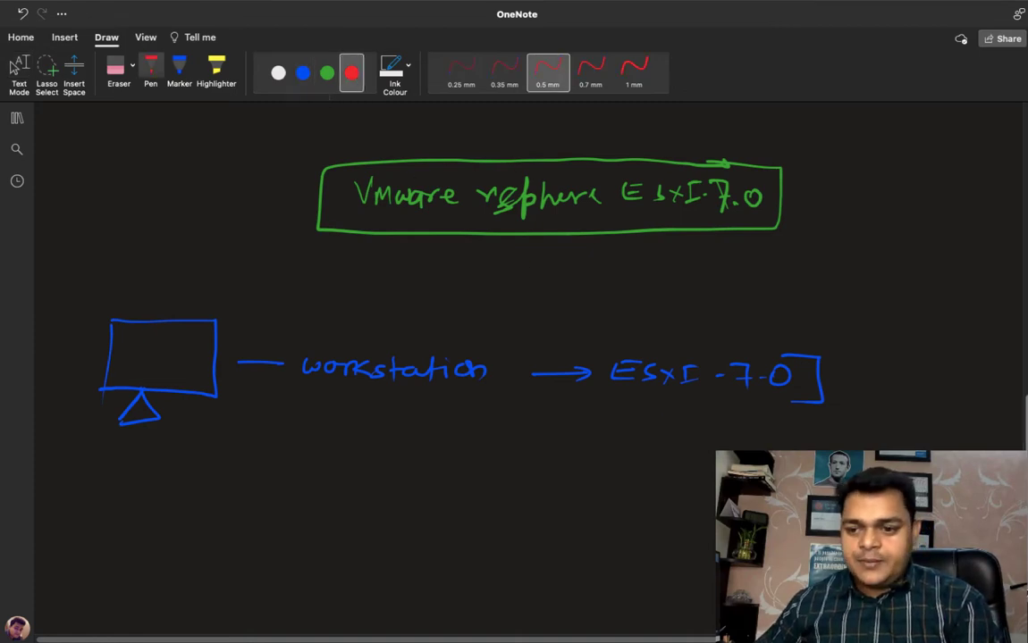
scroll(514, 357, "down", 5)
scroll(514, 357, "up", 2)
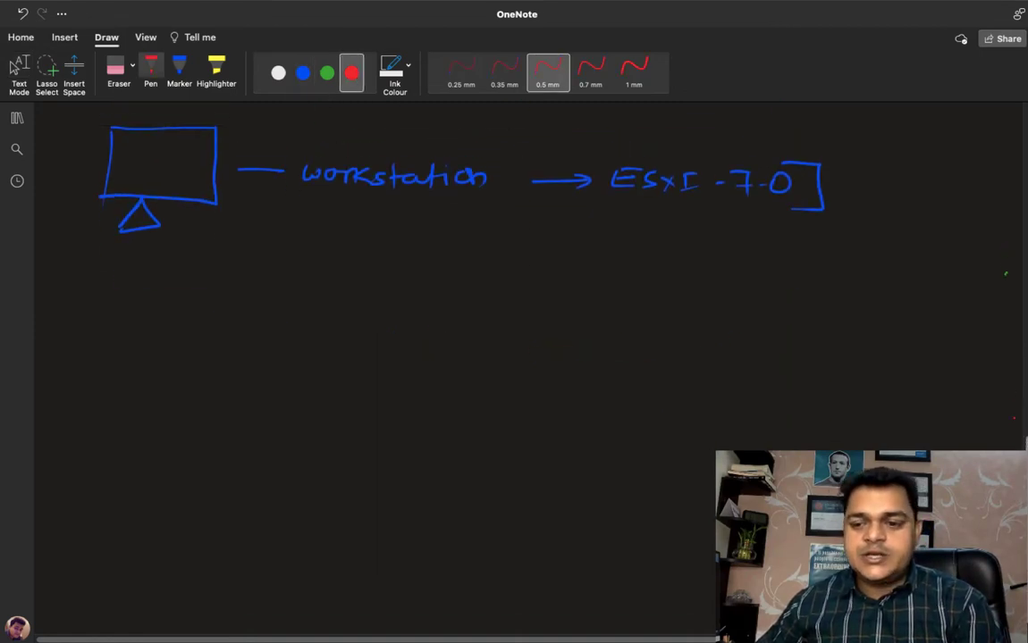
left_click(278, 73)
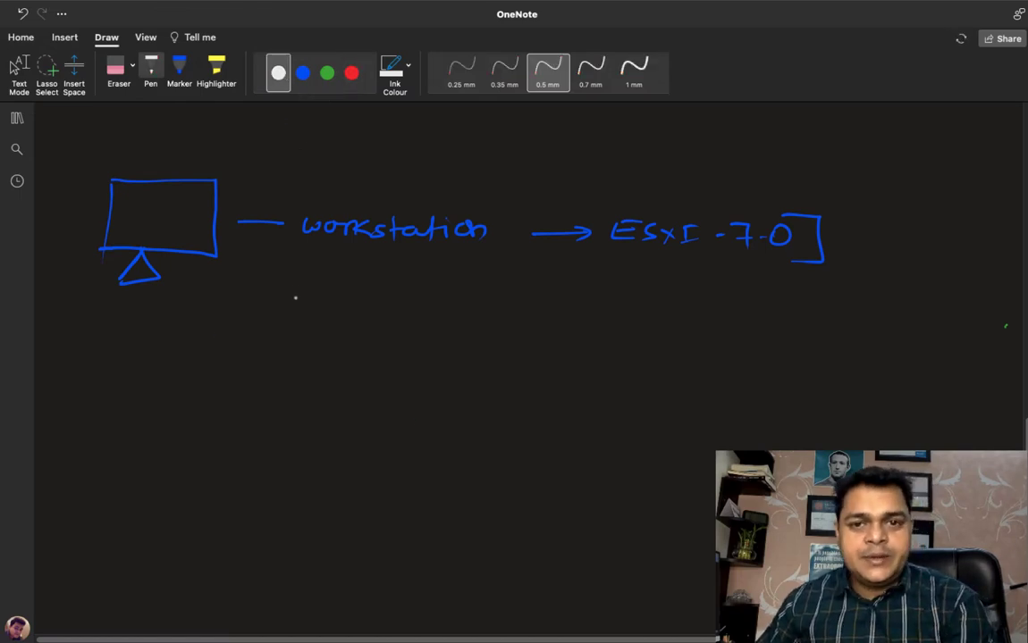
mouse_move(333, 312)
left_mouse_down()
mouse_move(333, 339)
mouse_move(349, 339)
left_mouse_up()
mouse_move(355, 339)
left_mouse_down()
mouse_move(365, 312)
mouse_move(374, 339)
left_mouse_up()
left_click_drag(359, 329, 431, 331)
left_click_drag(349, 379, 351, 397)
mouse_move(367, 376)
left_mouse_down()
mouse_move(367, 397)
mouse_move(407, 376)
left_mouse_up()
left_click_drag(429, 386, 449, 386)
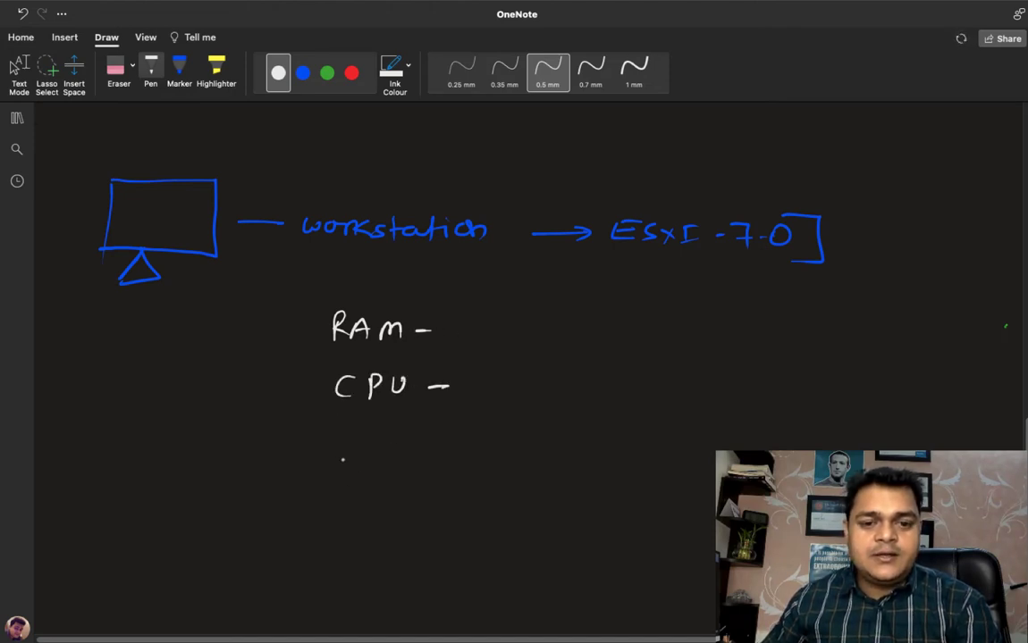
mouse_move(337, 433)
left_mouse_down()
mouse_move(337, 456)
mouse_move(355, 457)
left_mouse_up()
left_click_drag(337, 445, 368, 456)
mouse_move(368, 434)
left_mouse_down()
mouse_move(368, 456)
mouse_move(455, 444)
left_mouse_up()
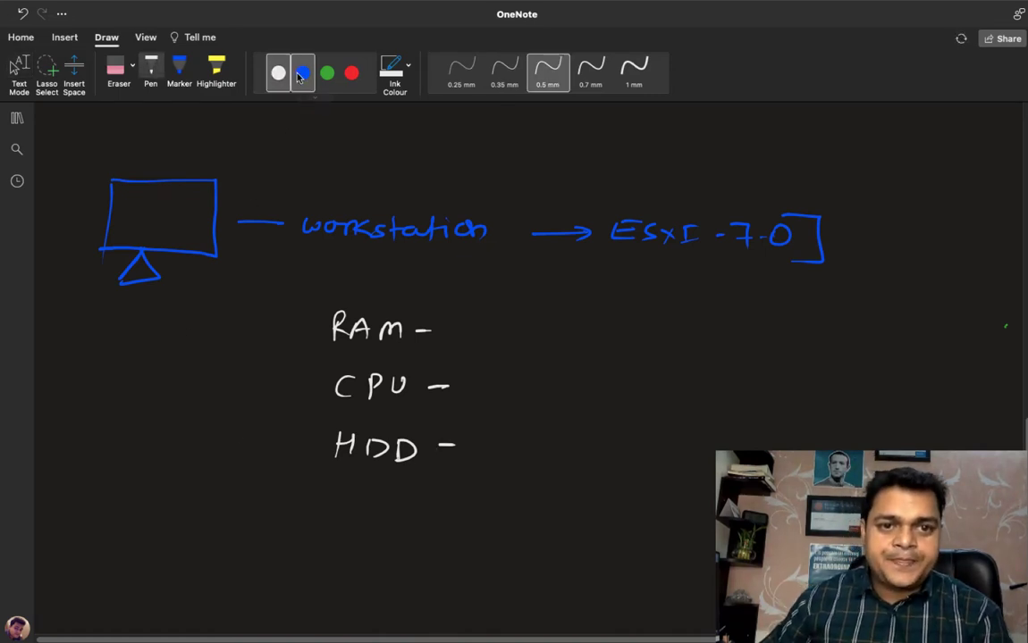
Step: Write the requirements in green beside the labels: 4GB for RAM, 2Core for CPU and 60GB for HDD
left_click(328, 73)
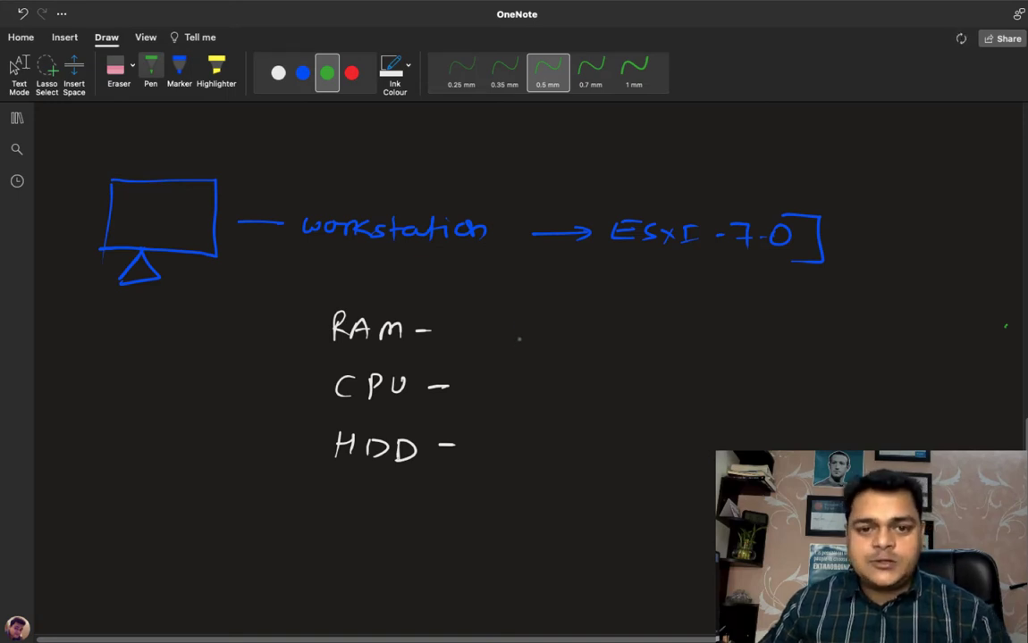
mouse_move(515, 320)
left_mouse_down()
mouse_move(515, 332)
mouse_move(568, 324)
mouse_move(581, 338)
left_mouse_up()
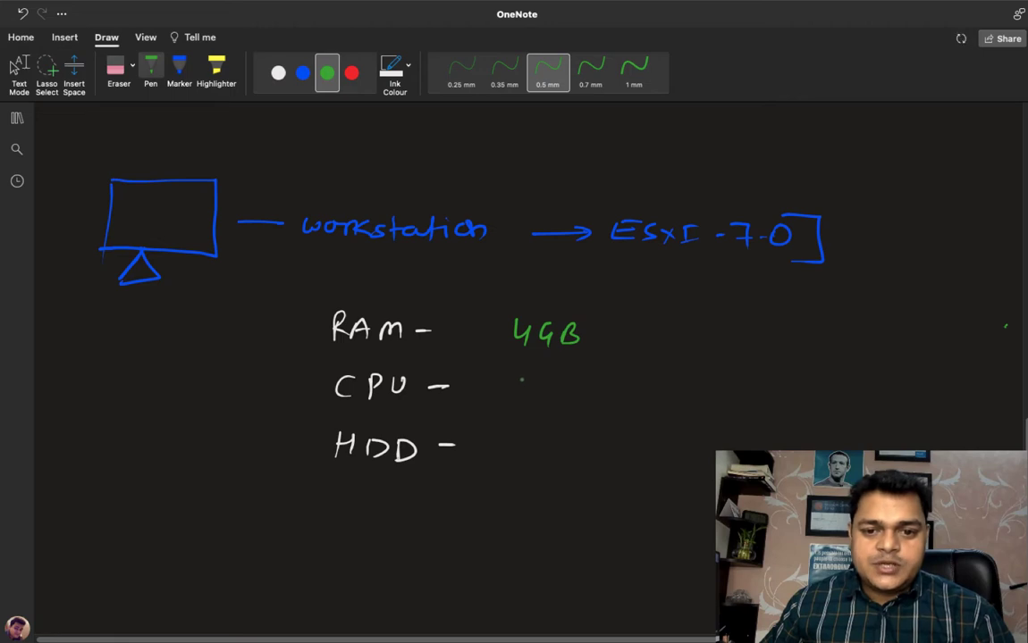
left_click_drag(520, 380, 554, 395)
mouse_move(569, 383)
left_mouse_down()
mouse_move(570, 395)
mouse_move(628, 396)
left_mouse_up()
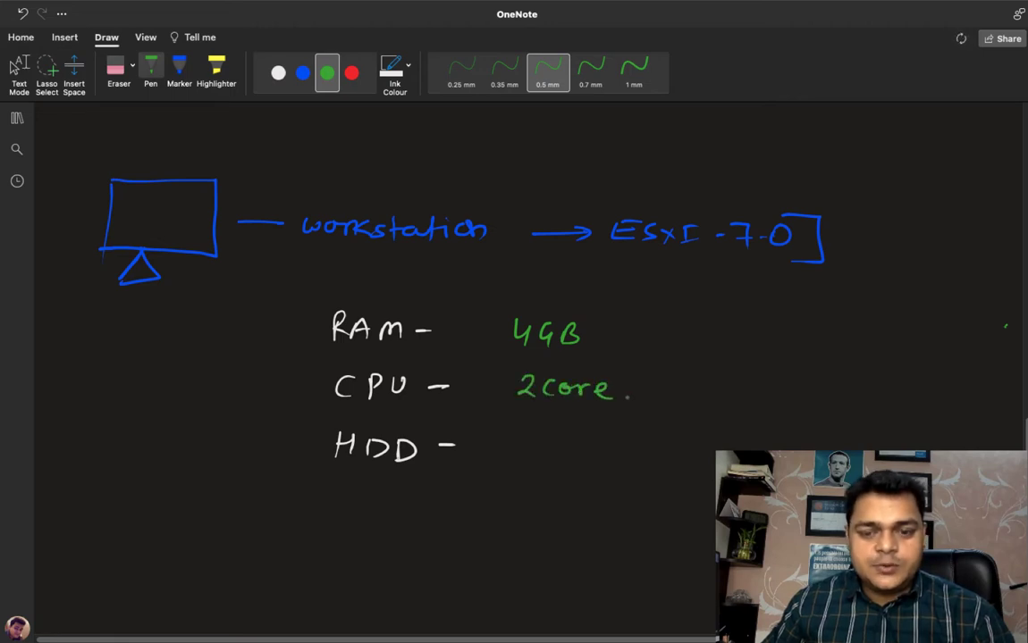
mouse_move(516, 436)
left_mouse_down()
mouse_move(508, 451)
mouse_move(589, 439)
mouse_move(583, 462)
left_mouse_up()
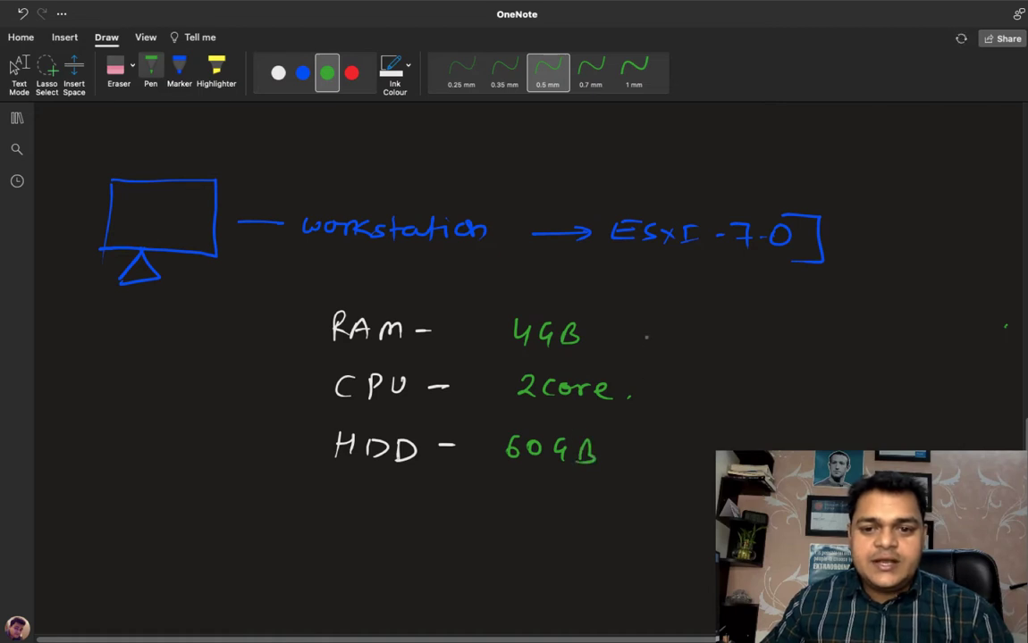
Step: Group the three requirement values with a green curly brace and label it "vspher 7.0"
mouse_move(644, 328)
left_mouse_down()
mouse_move(668, 412)
mouse_move(646, 471)
left_mouse_up()
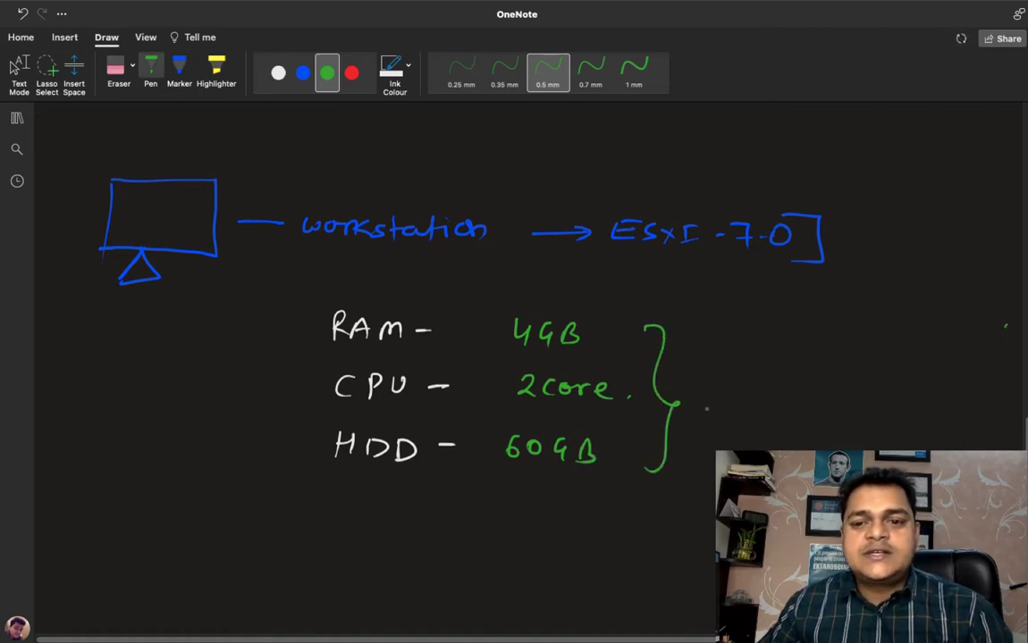
mouse_move(704, 400)
left_mouse_down()
mouse_move(809, 400)
mouse_move(831, 413)
mouse_move(860, 409)
mouse_move(865, 395)
left_mouse_up()
left_click(850, 403)
left_click(883, 401)
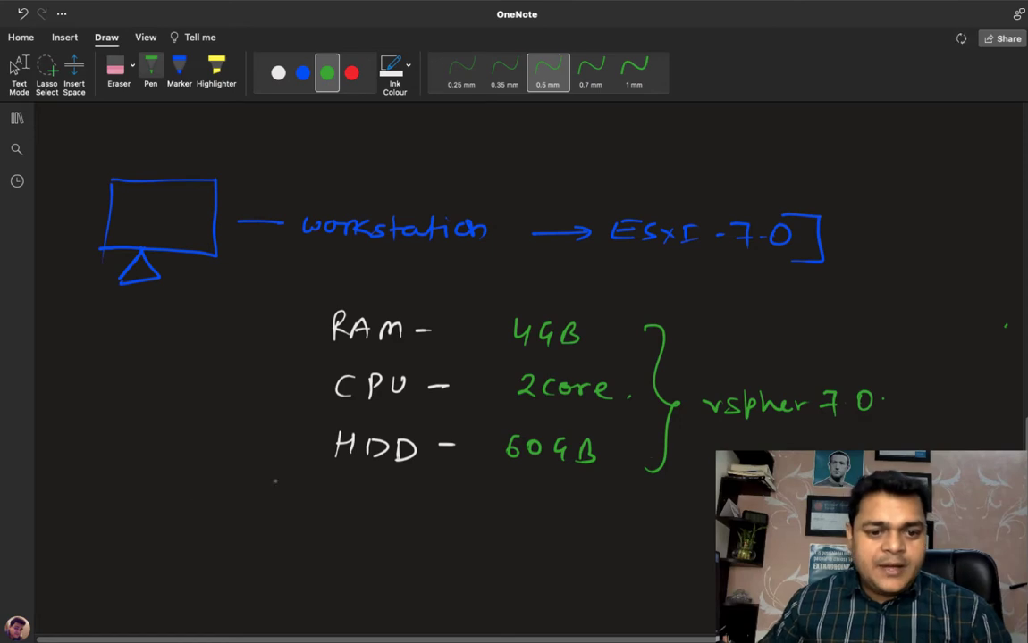
Step: Handwrite the green heading "Bare-Metal" with a trailing dash below the requirements list
left_click_drag(101, 510, 103, 530)
left_click_drag(134, 517, 139, 529)
mouse_move(148, 529)
left_mouse_down()
mouse_move(155, 519)
mouse_move(347, 529)
left_mouse_up()
scroll(349, 529, "down", 3)
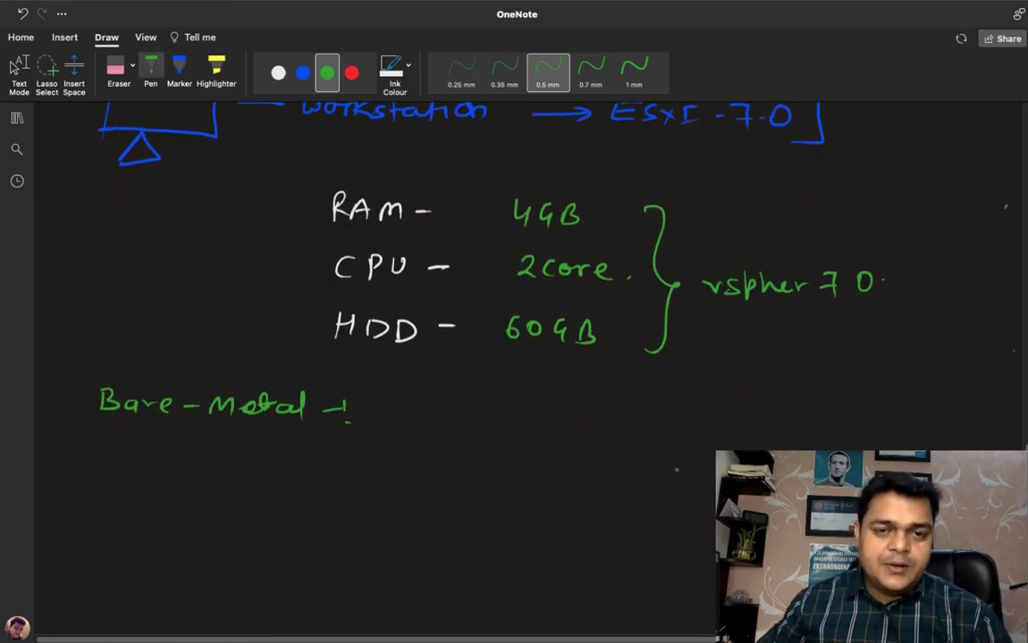
Step: Sketch a white desktop computer with a monitor and a tower case below the Bare-Metal heading
left_click(278, 72)
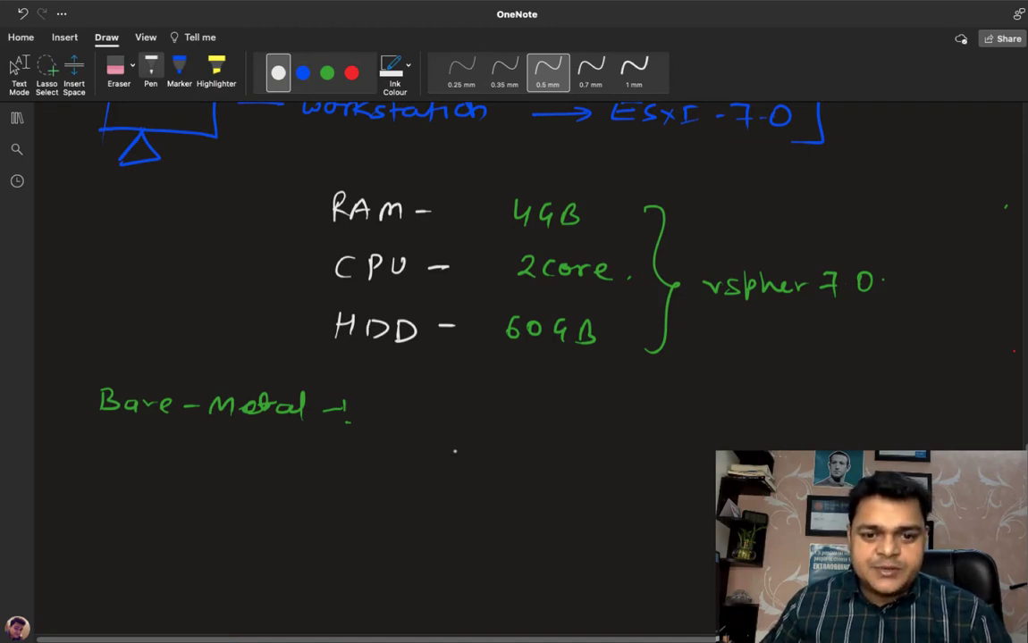
mouse_move(397, 517)
left_mouse_down()
mouse_move(404, 456)
mouse_move(464, 457)
mouse_move(459, 506)
mouse_move(400, 508)
mouse_move(420, 519)
left_mouse_up()
mouse_move(482, 458)
left_mouse_down()
mouse_move(480, 494)
mouse_move(511, 479)
mouse_move(479, 517)
left_mouse_up()
left_click(491, 487)
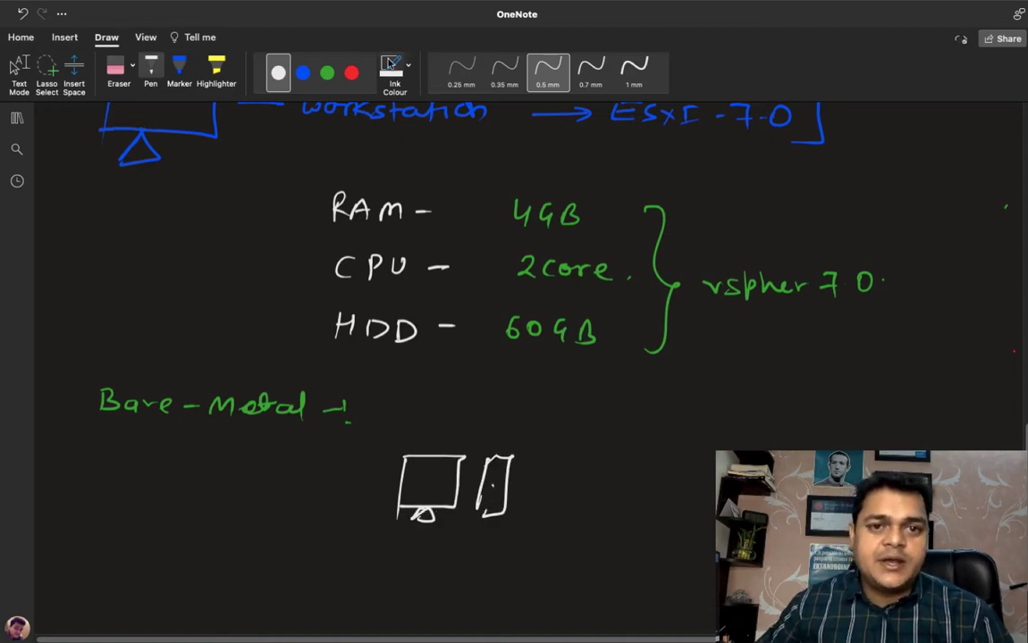
Step: Draw a green arrow pointing at the tower case, label it "Install" and stop inking
left_click(327, 72)
mouse_move(528, 484)
left_mouse_down()
mouse_move(563, 482)
mouse_move(539, 495)
mouse_move(588, 505)
mouse_move(637, 490)
left_mouse_up()
left_click(632, 488)
left_click(631, 499)
left_click_drag(651, 492, 666, 506)
left_click_drag(684, 477, 685, 508)
left_click(702, 502)
key("Escape")
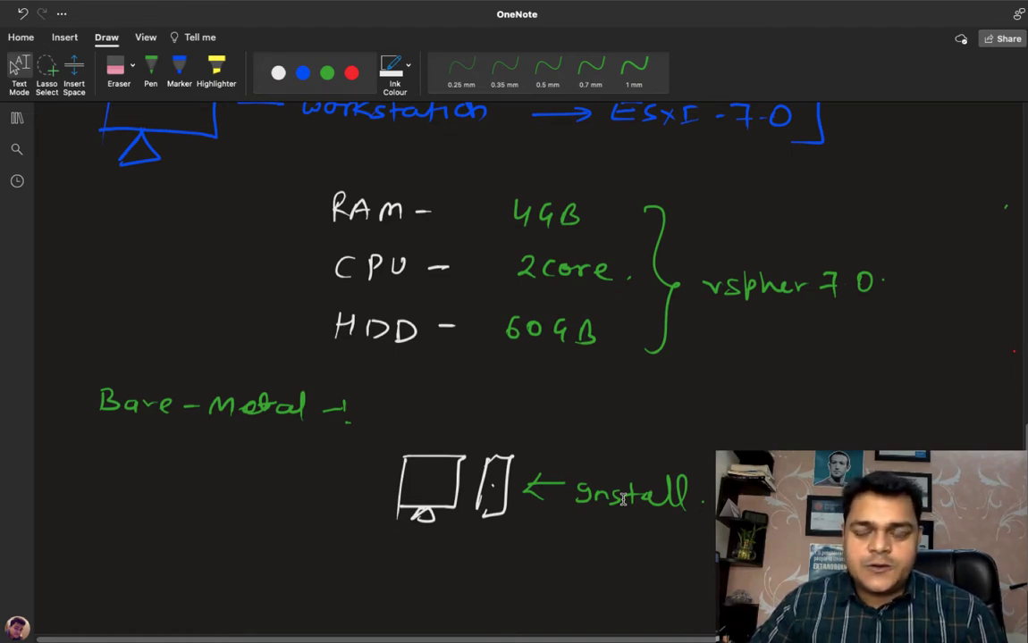
Step: Switch to Microsoft Remote Desktop, try to connect to the ThinPad desktop and dismiss the connection alert
key("ctrl+Left")
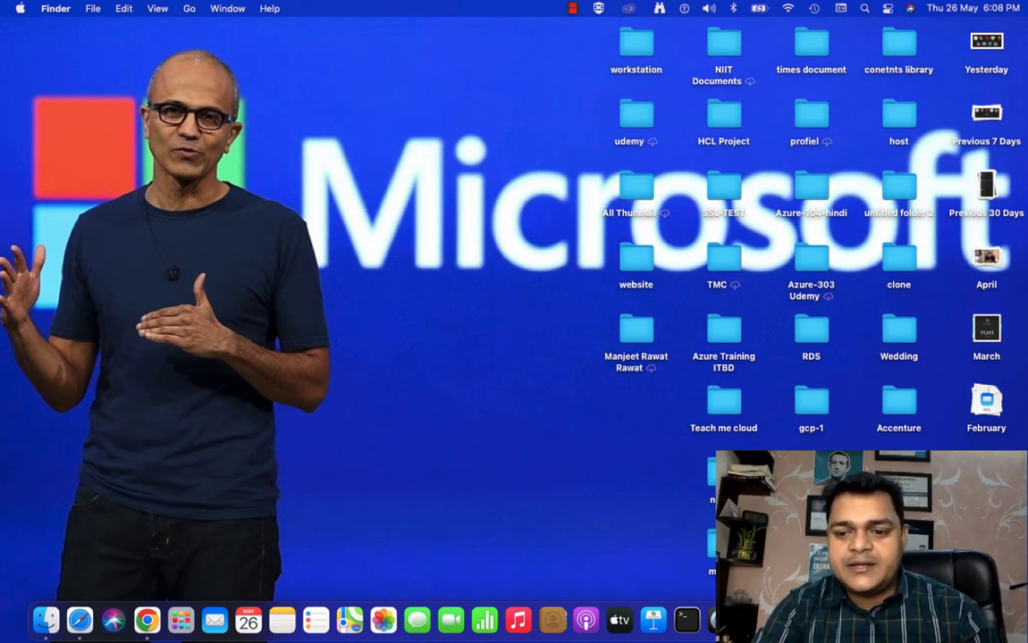
key("super+Tab")
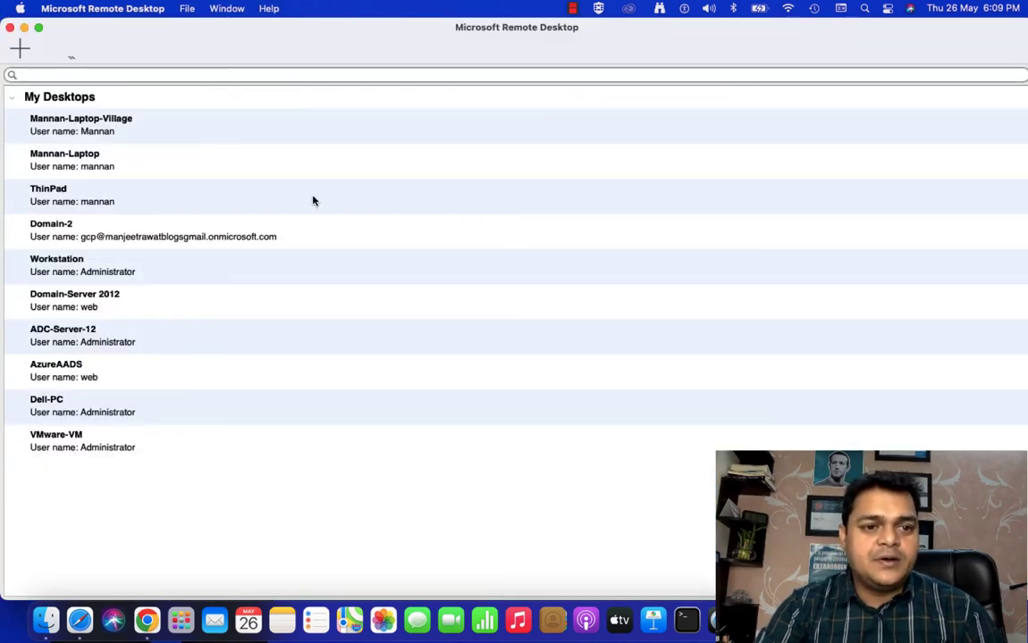
left_click(78, 273)
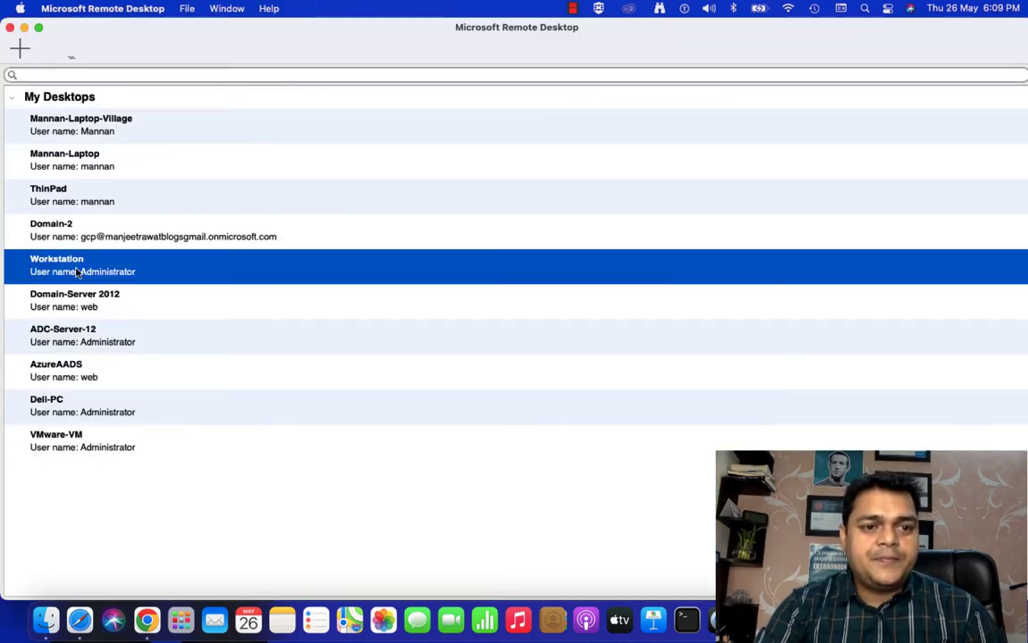
double_click(59, 191)
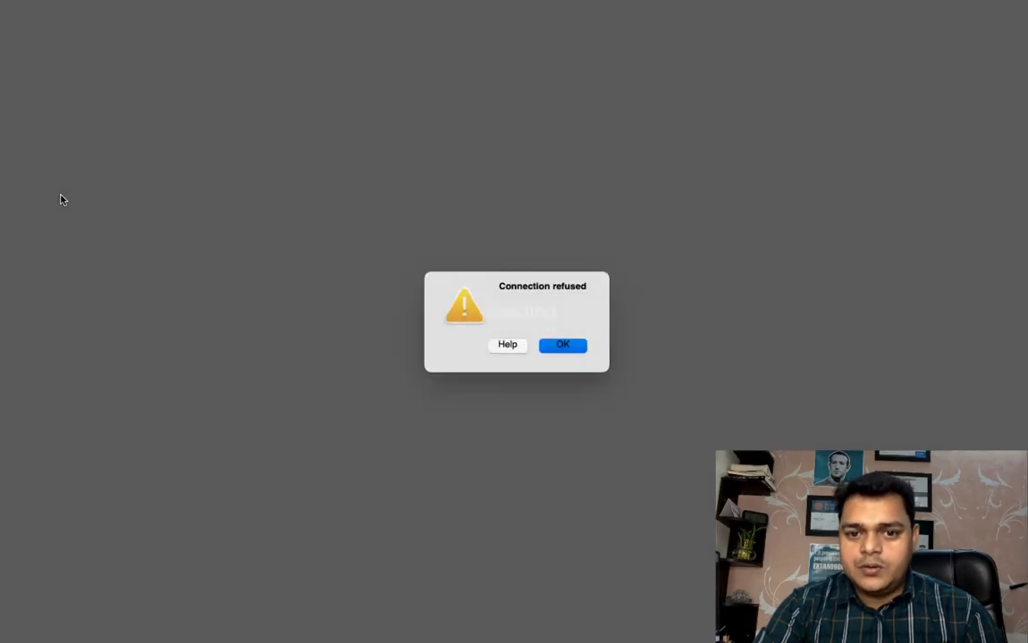
left_click(576, 349)
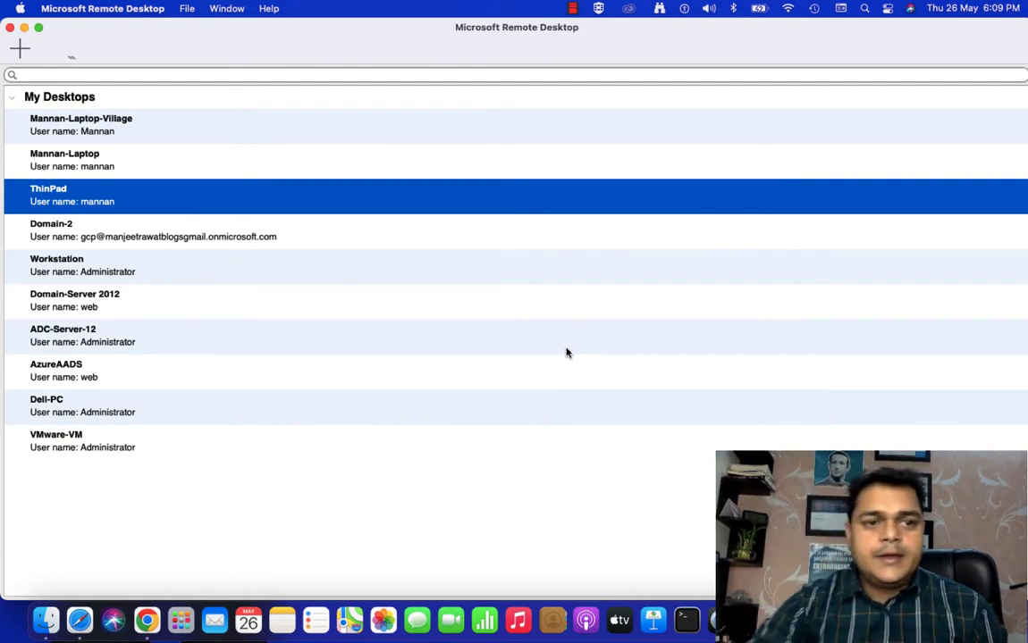
mouse_move(40, 33)
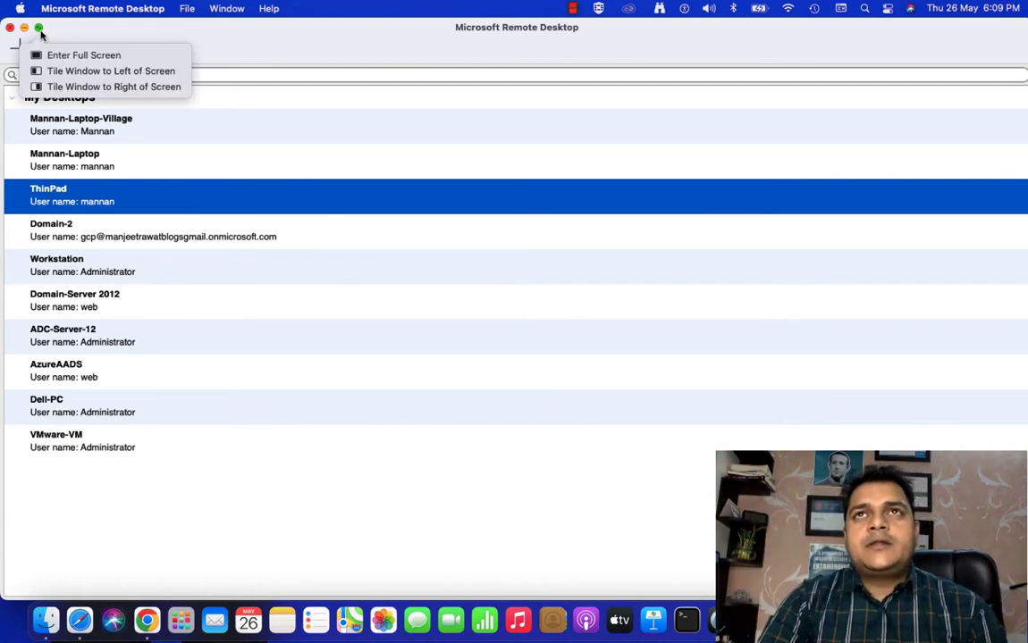
Step: Switch to Google Chrome, search for "goo" and put the browser window in full screen
left_click(24, 28)
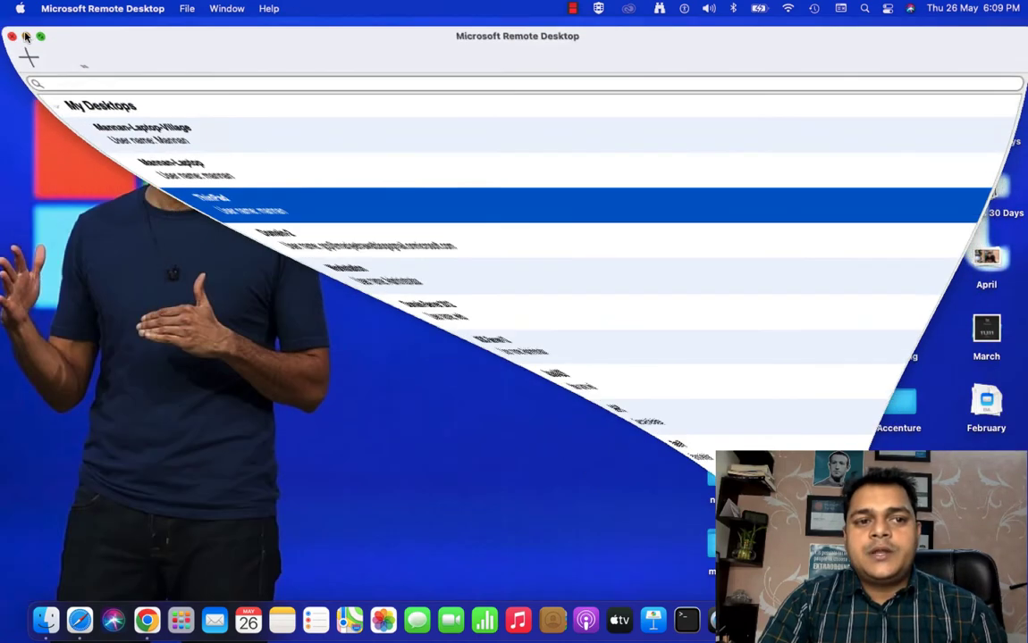
left_click(831, 620)
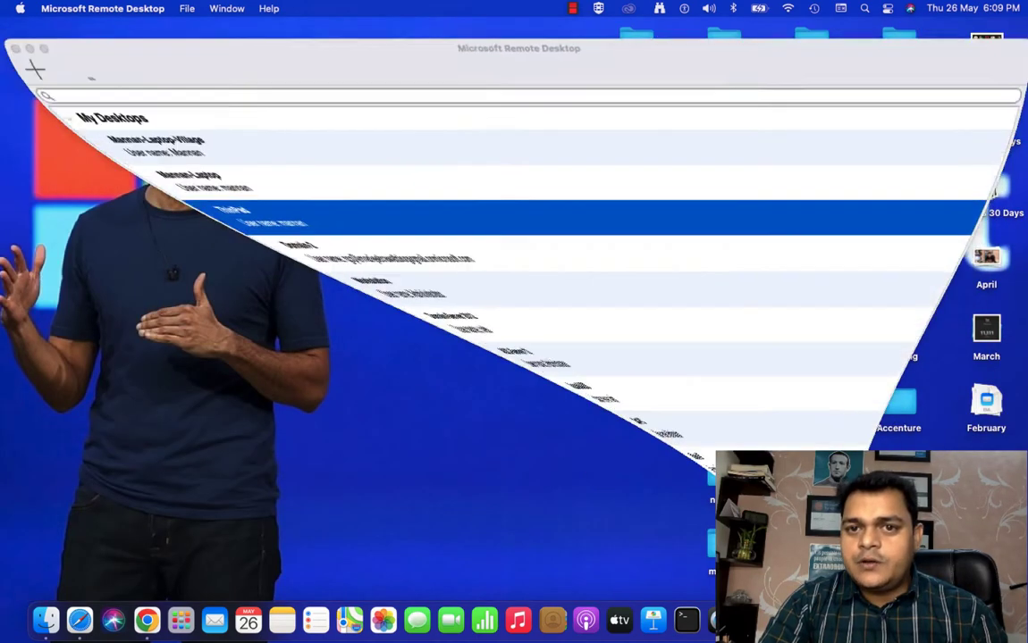
left_click(162, 623)
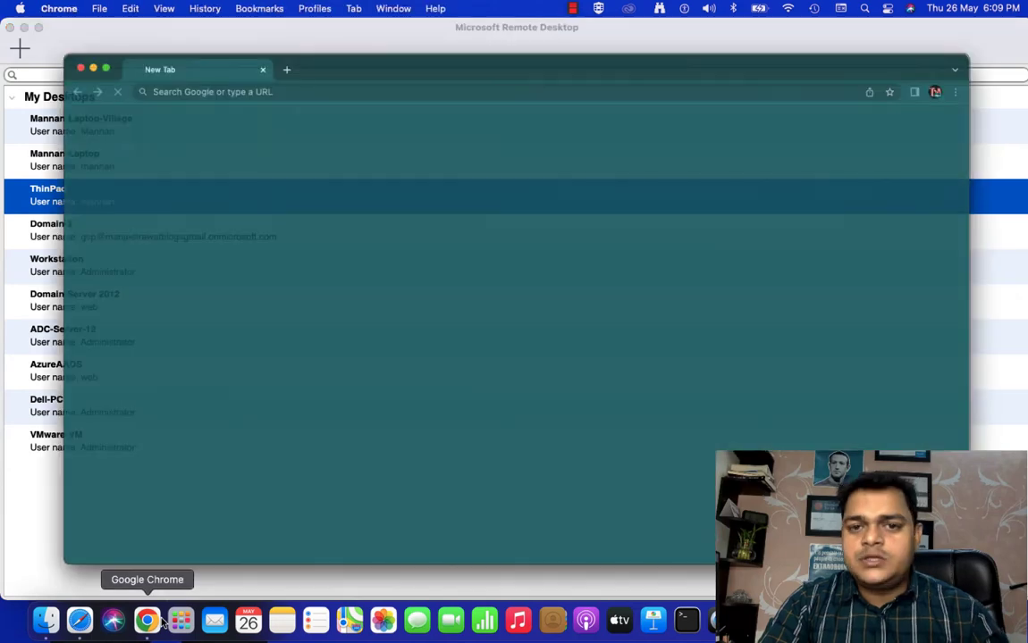
type("goo")
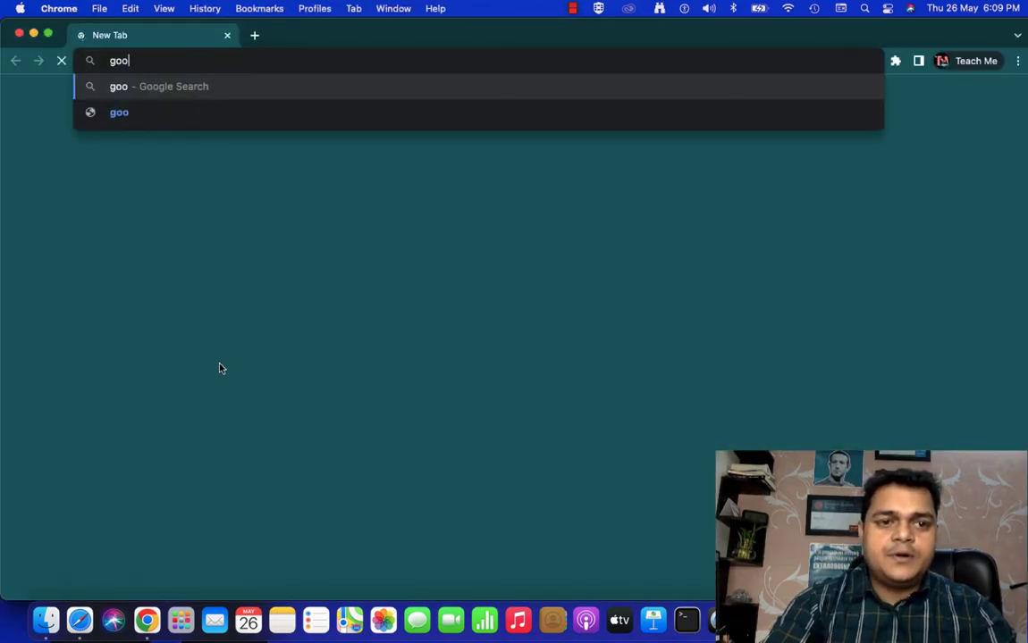
key("Return")
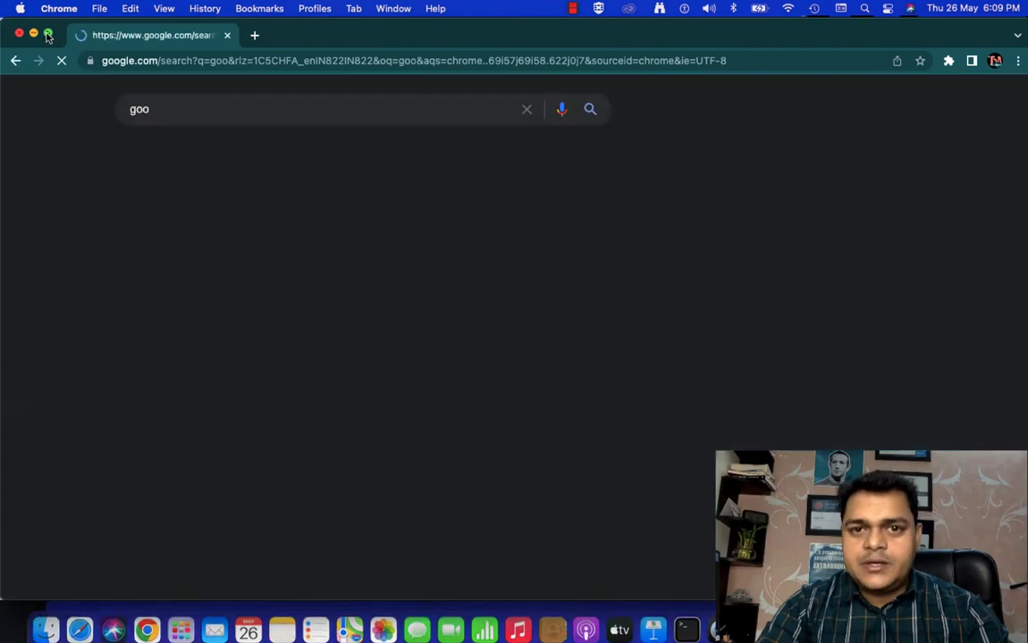
left_click(48, 34)
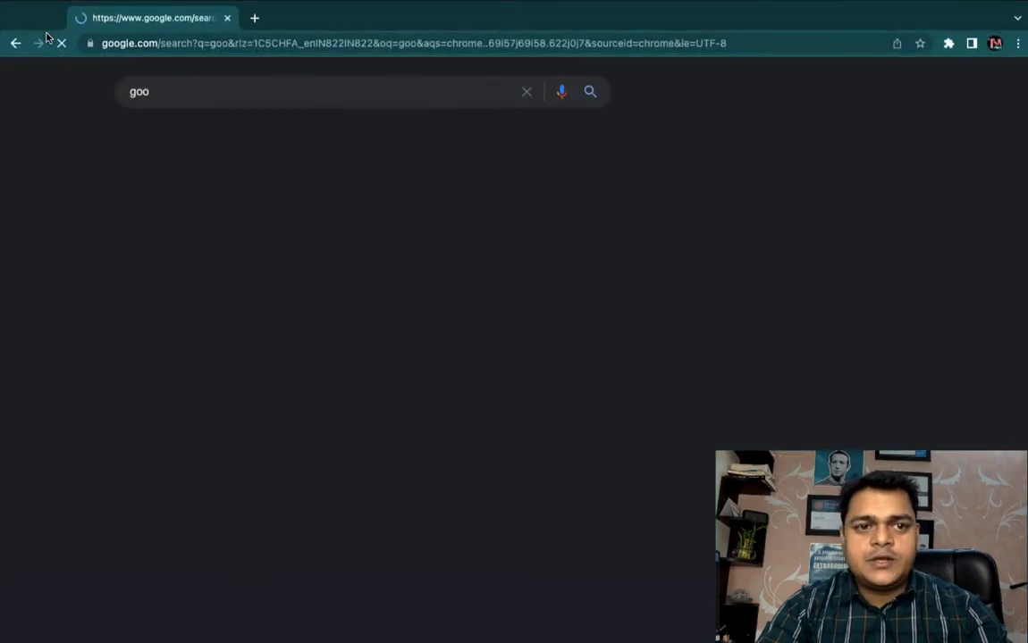
Step: Replace the Google query with "download esxi 7.0 iso" and run the search
left_click(526, 91)
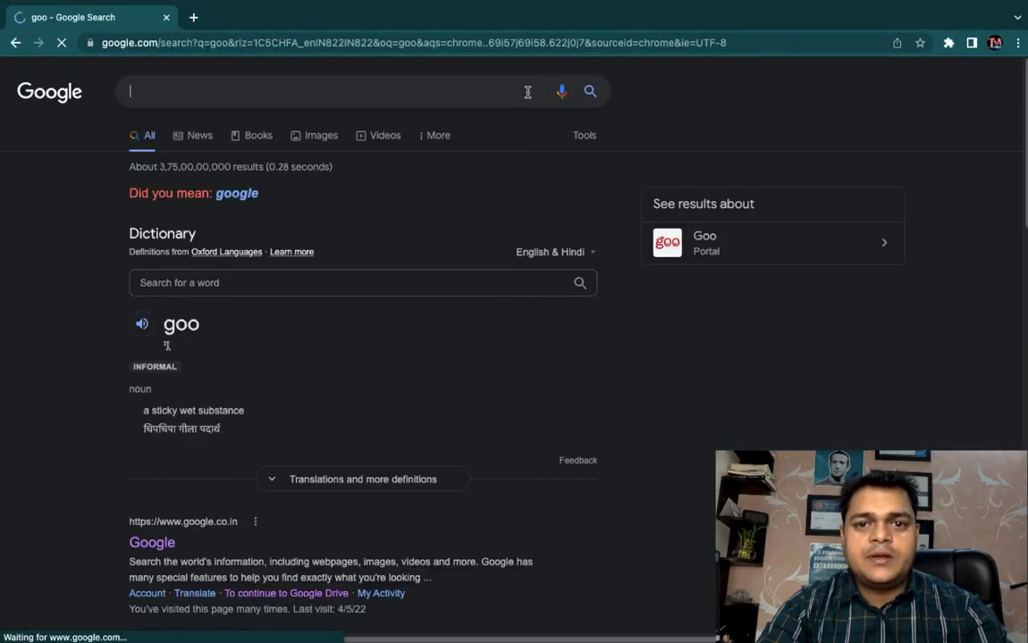
type("down")
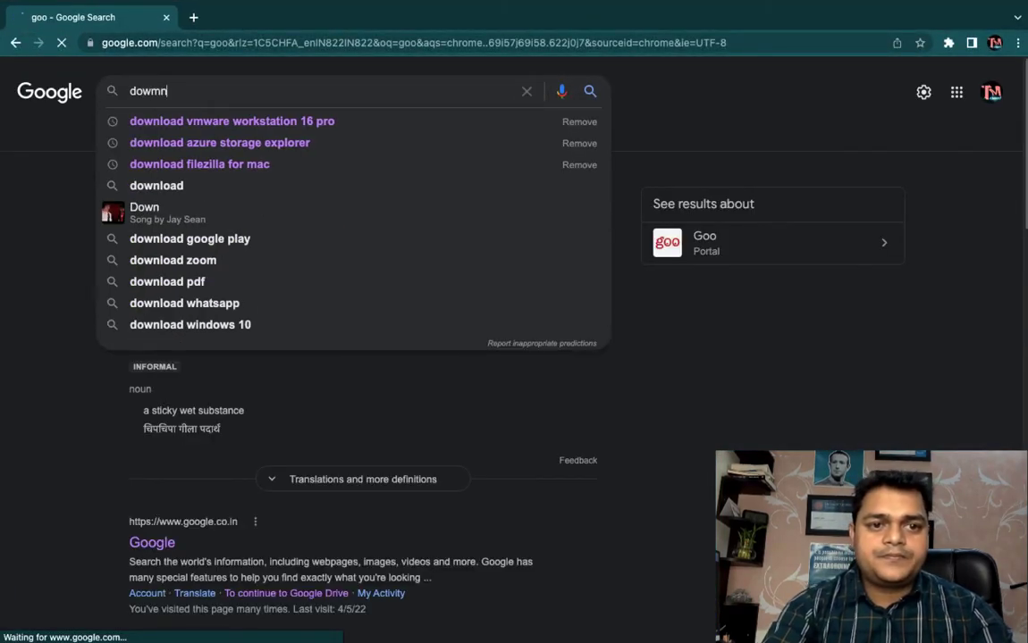
type("lo")
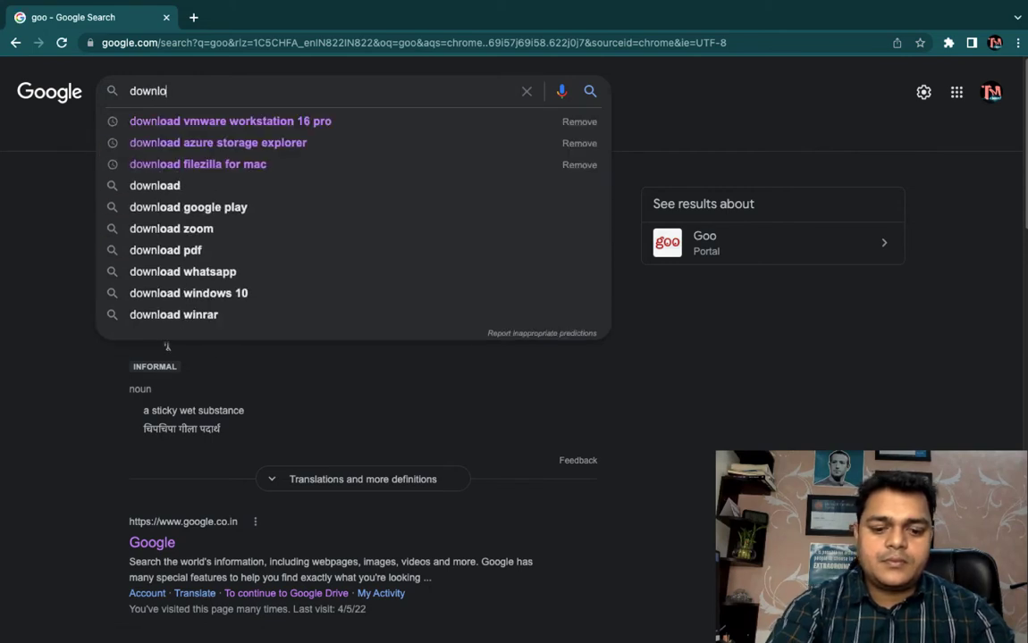
type("ad esxi 7")
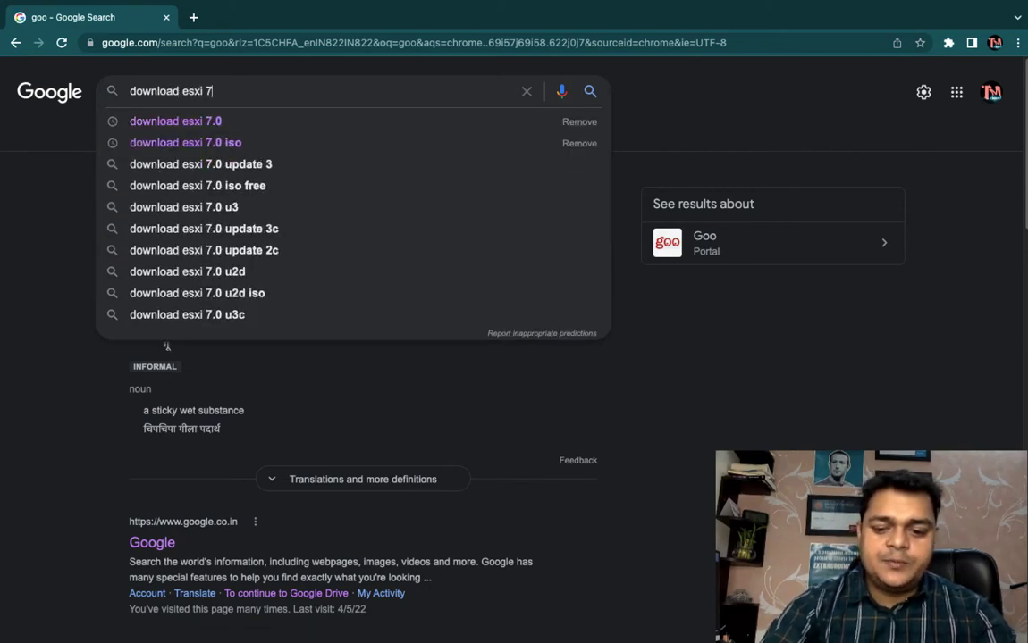
type(".0 iso")
key("Return")
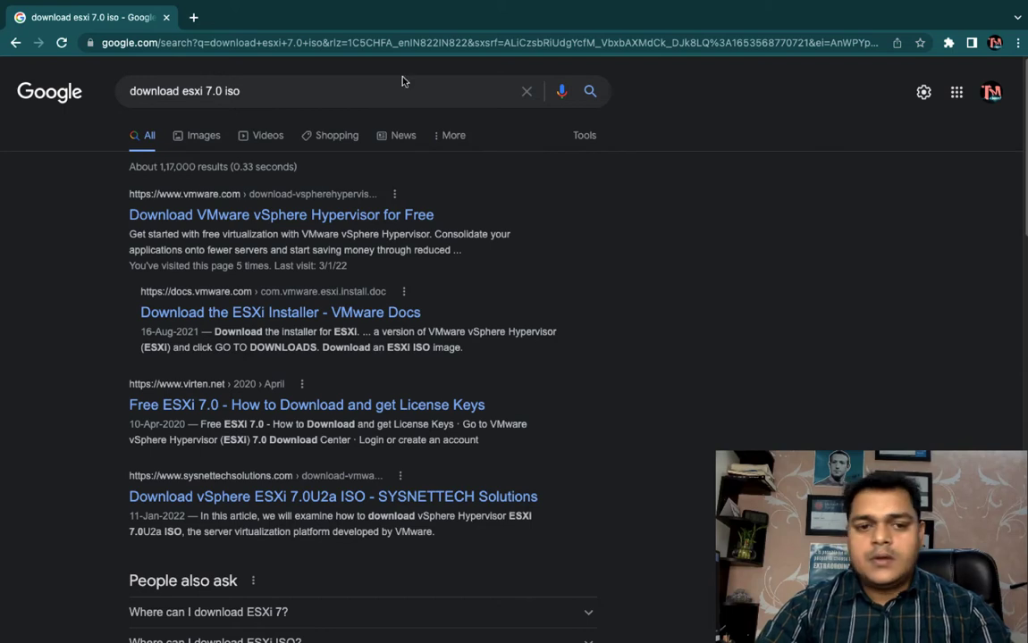
Step: Open the "Download VMware vSphere Hypervisor for Free" result and look over the Download Center page and its login form
left_click(242, 216)
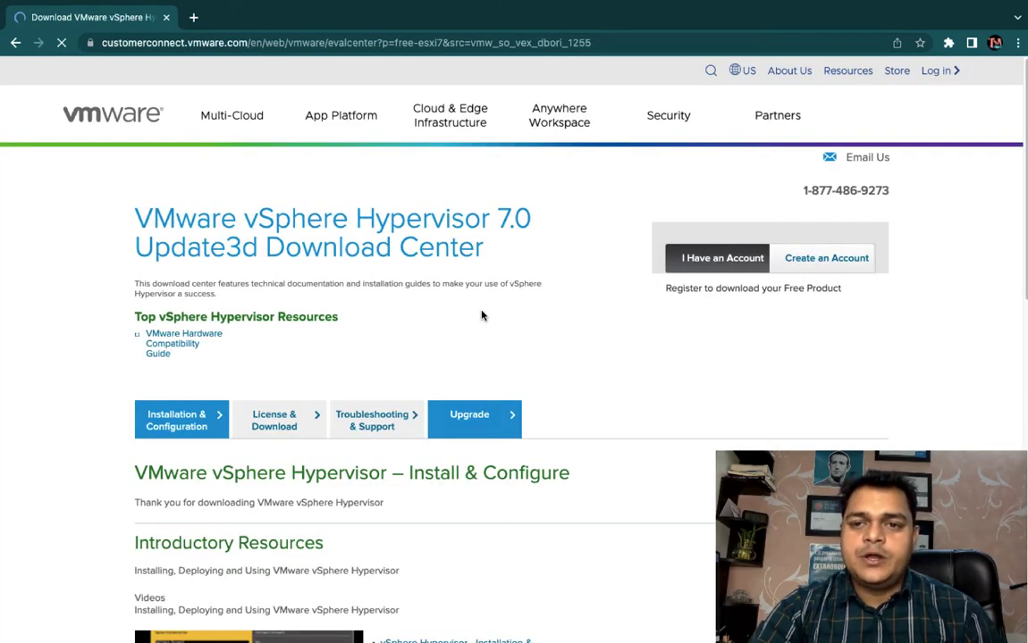
scroll(482, 313, "down", 3)
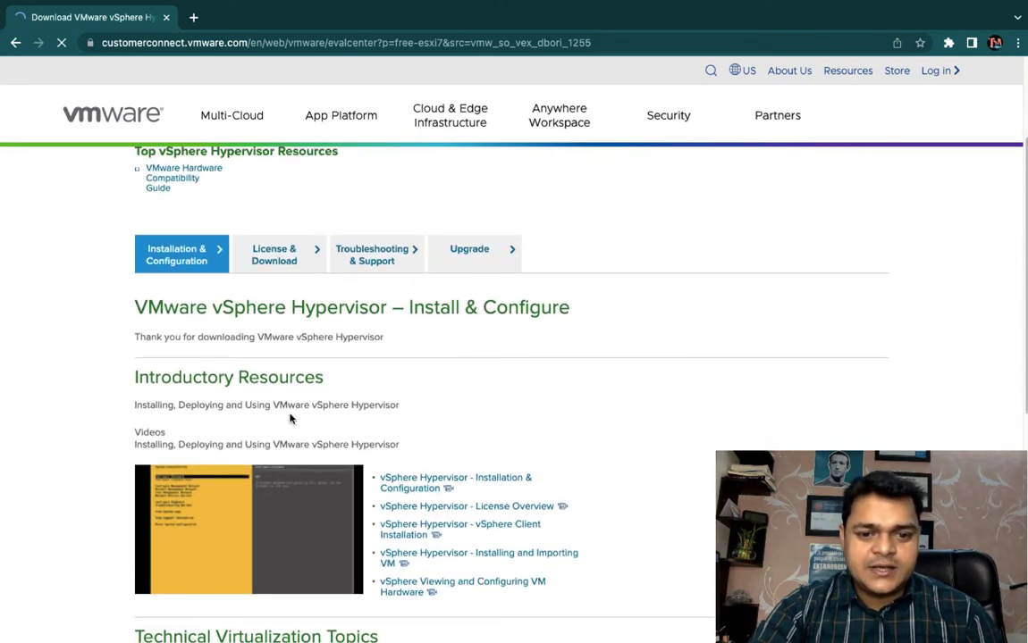
scroll(290, 418, "down", 1)
scroll(291, 419, "up", 3)
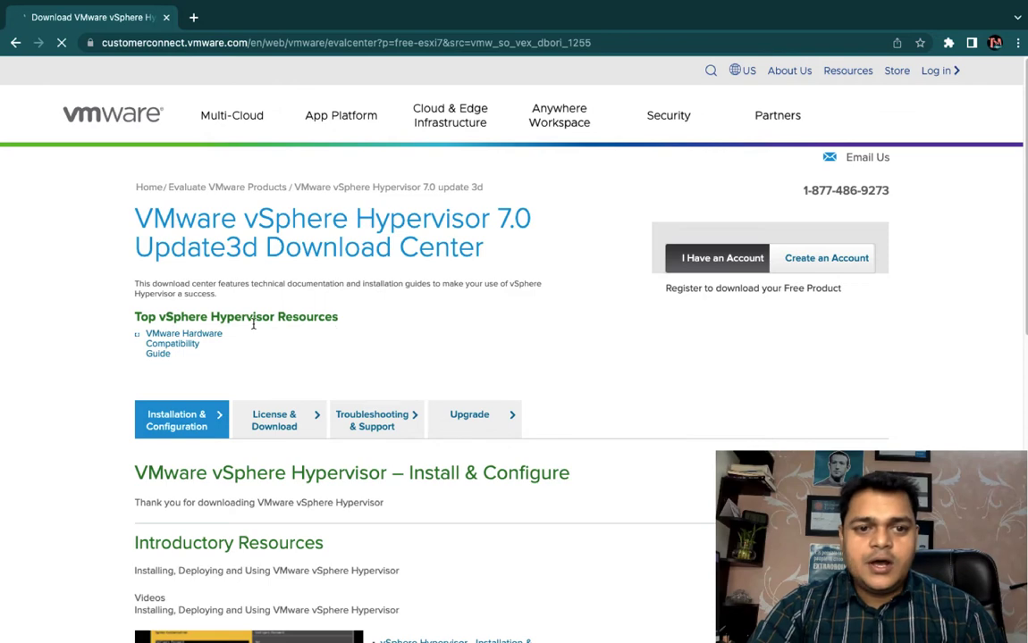
scroll(358, 361, "down", 3)
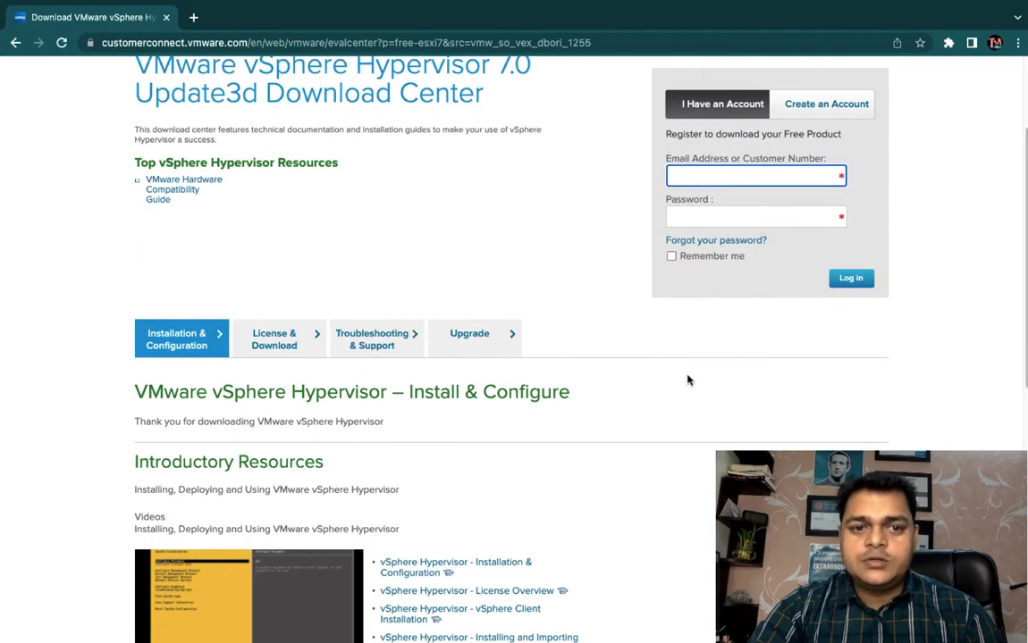
scroll(688, 380, "up", 3)
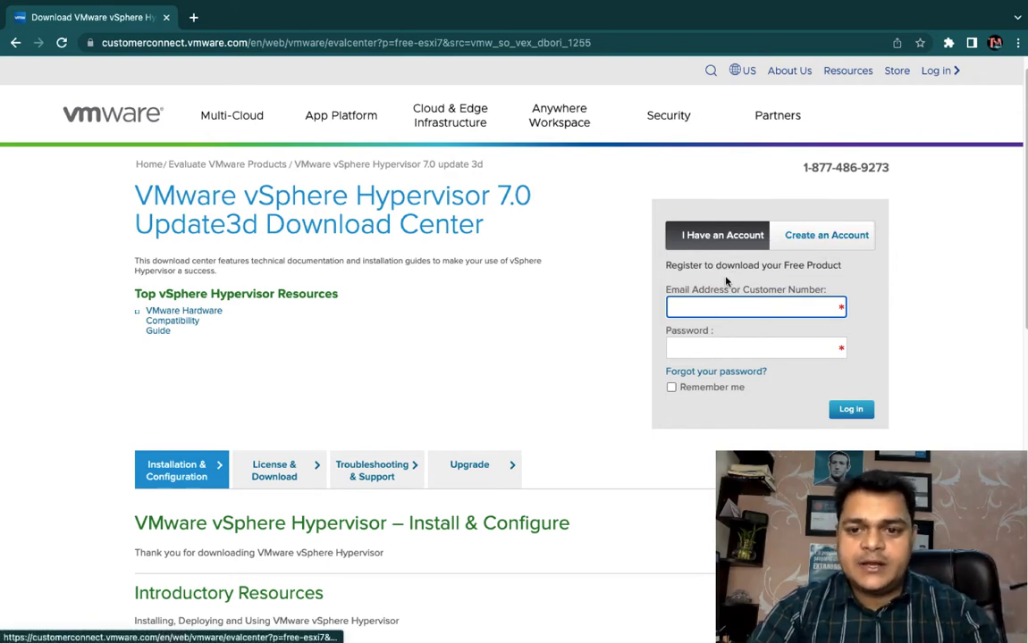
Step: Try to log in to the VMware Download Center with the account e-mail address and password
left_click(708, 303)
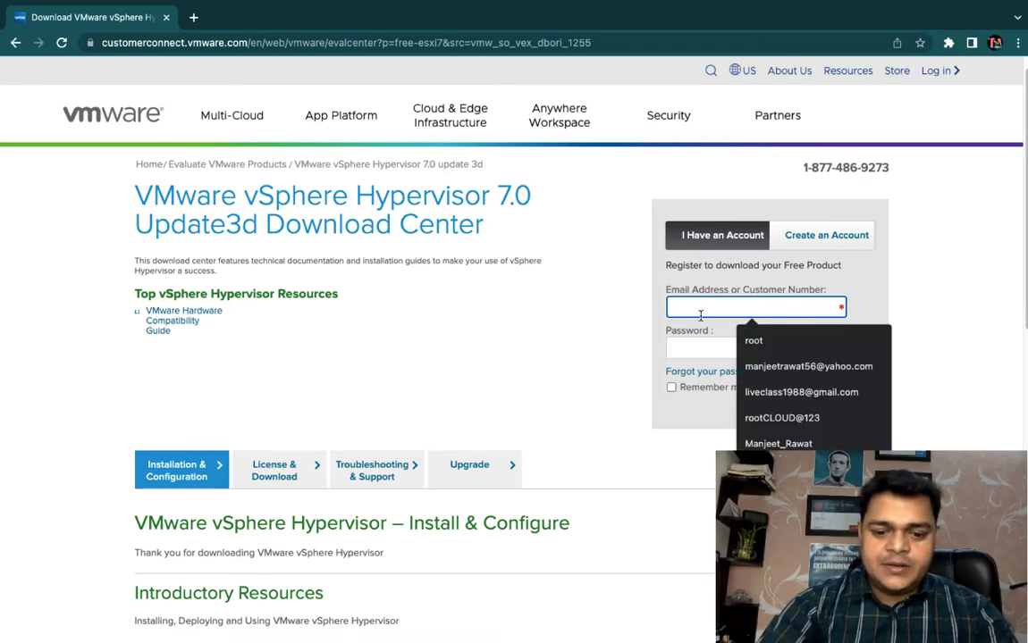
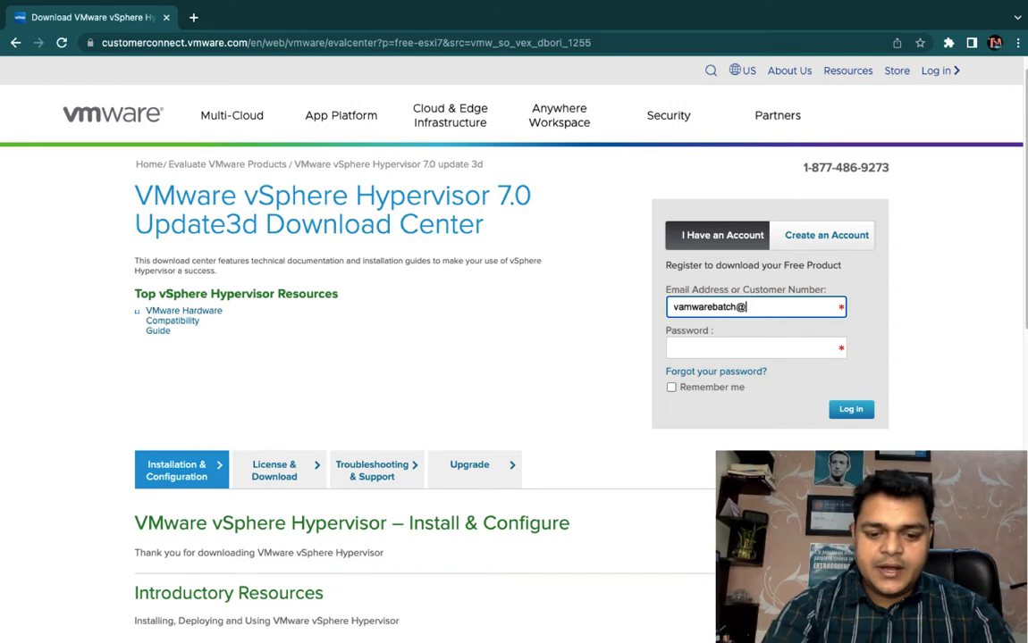
key("Tab")
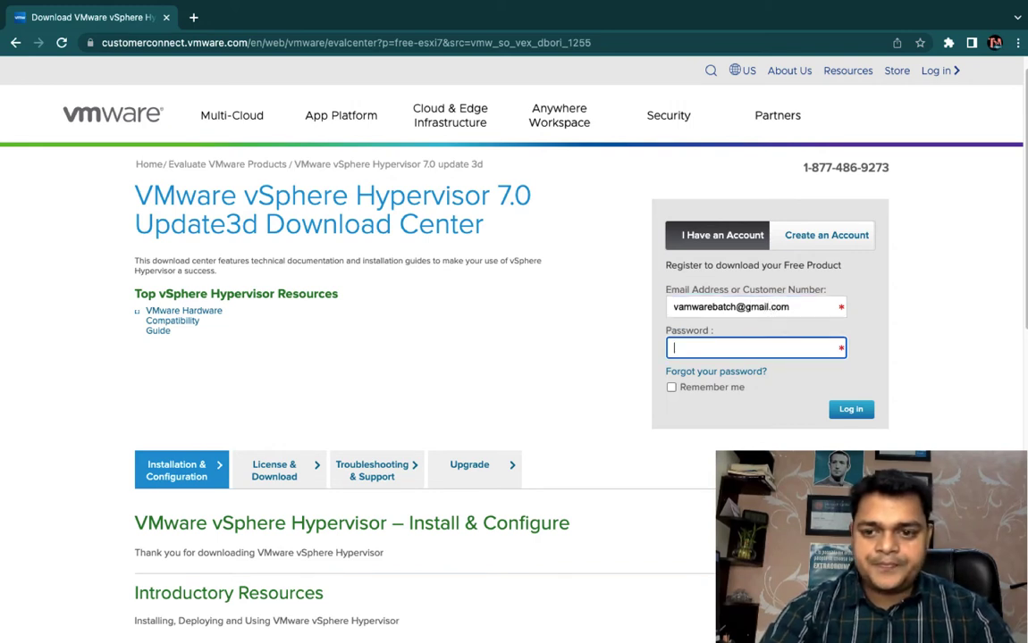
type("v••")
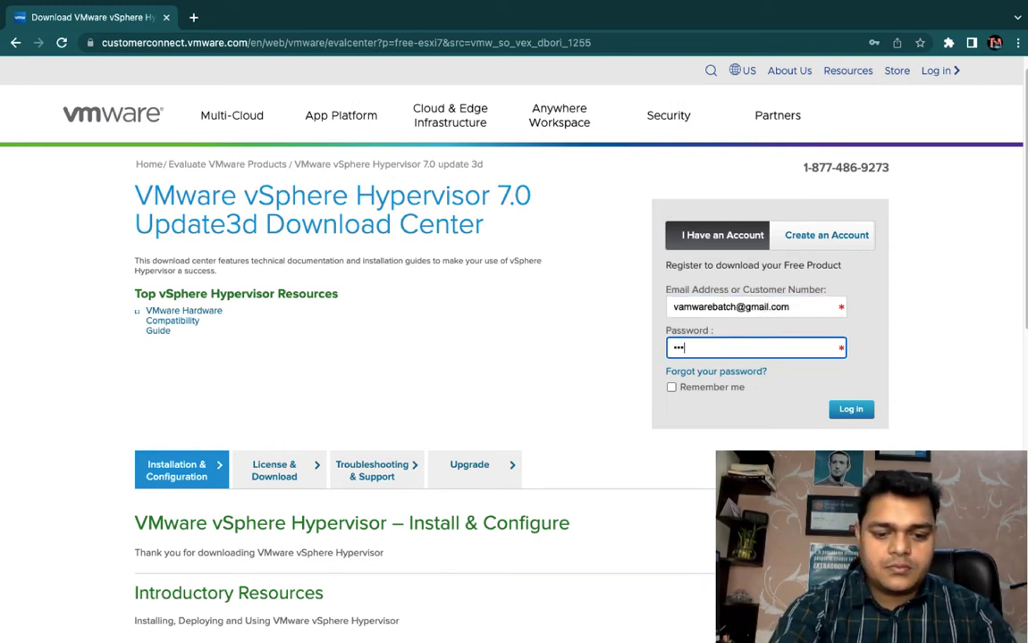
type("••••")
key("Return")
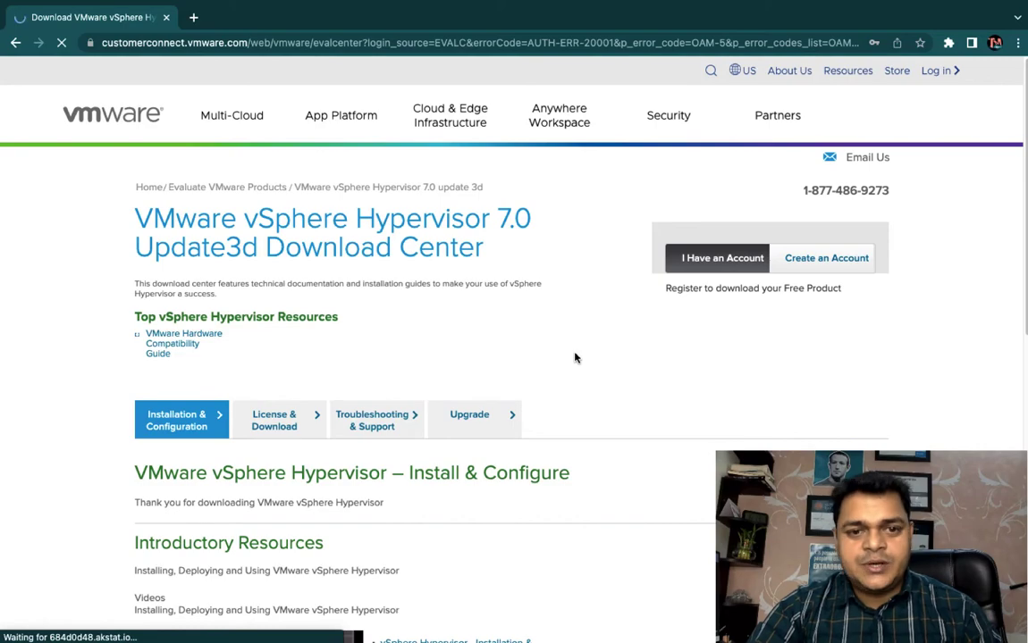
Step: Examine the vSphere Hypervisor 7.0 Download Center page, including its resource sections and login form
scroll(534, 408, "down", 6)
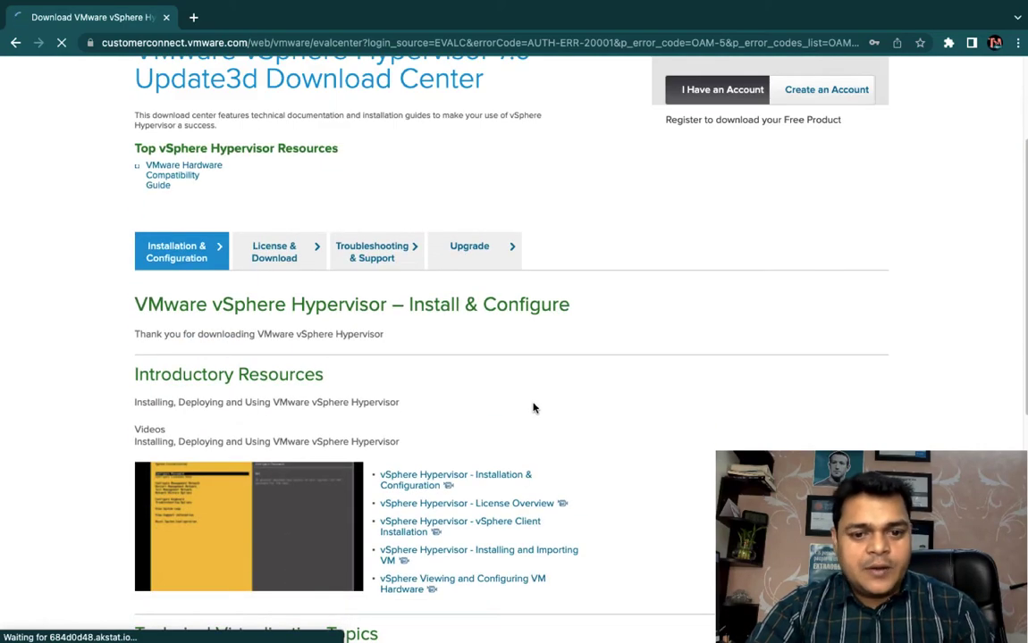
scroll(533, 408, "down", 1)
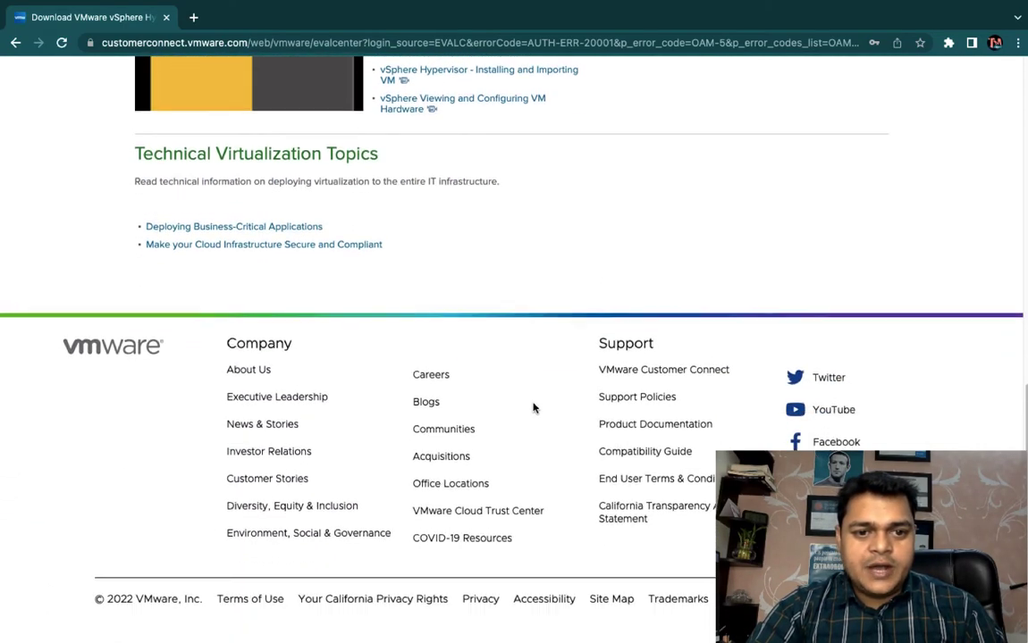
scroll(534, 409, "up", 8)
scroll(534, 408, "down", 1)
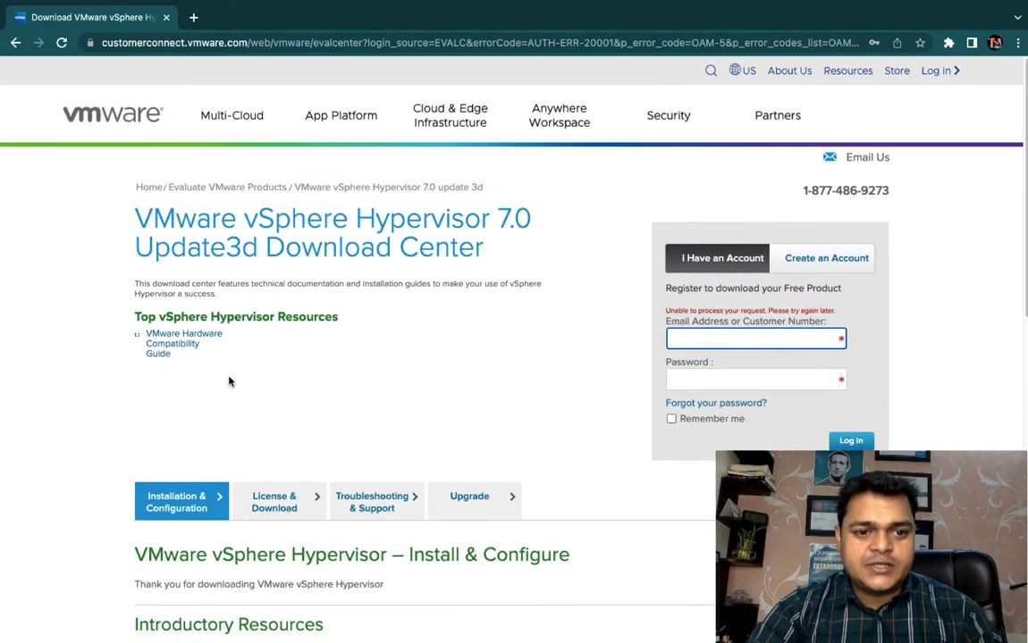
scroll(304, 461, "down", 2)
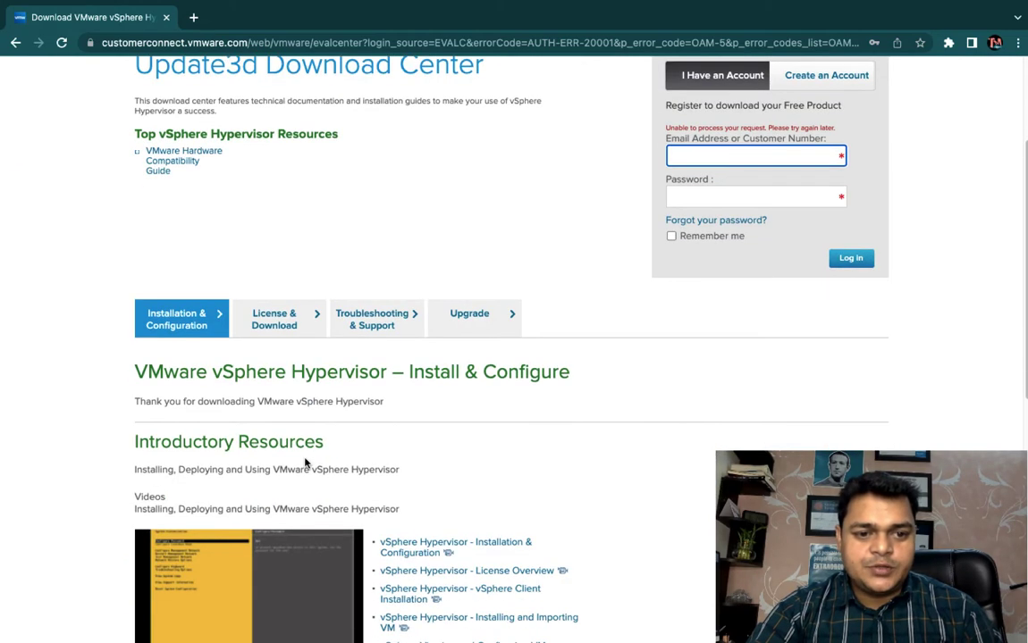
left_click(461, 373)
scroll(475, 195, "up", 2)
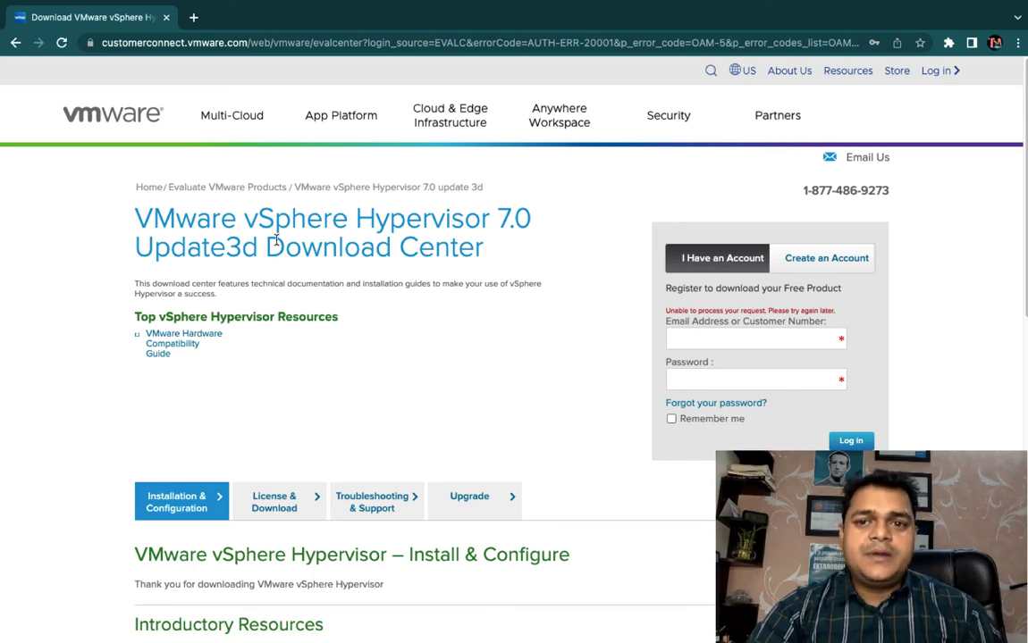
scroll(276, 242, "down", 2)
scroll(276, 244, "down", 1)
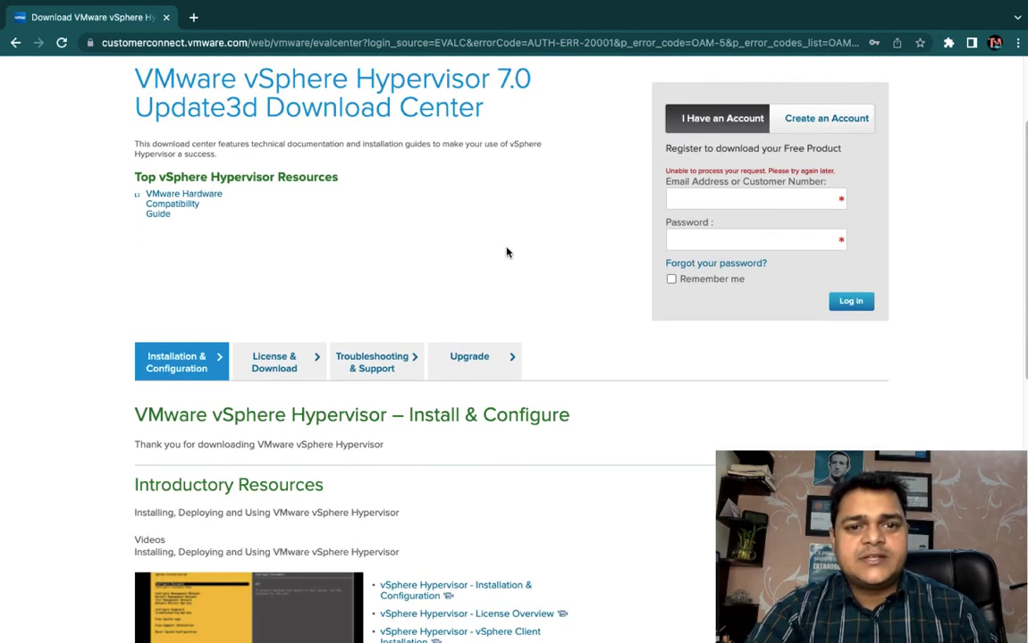
Step: Switch to OneNote and review the handwritten RAM, CPU and HDD requirements and the Bare-Metal sketch
key("ctrl+Right")
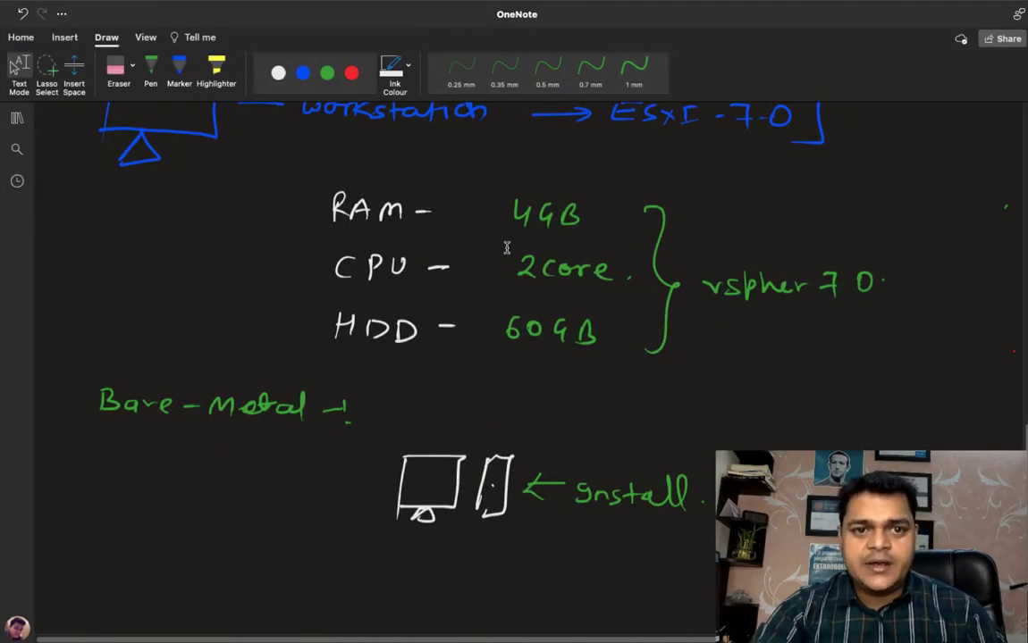
scroll(511, 367, "down", 4)
scroll(512, 367, "up", 1)
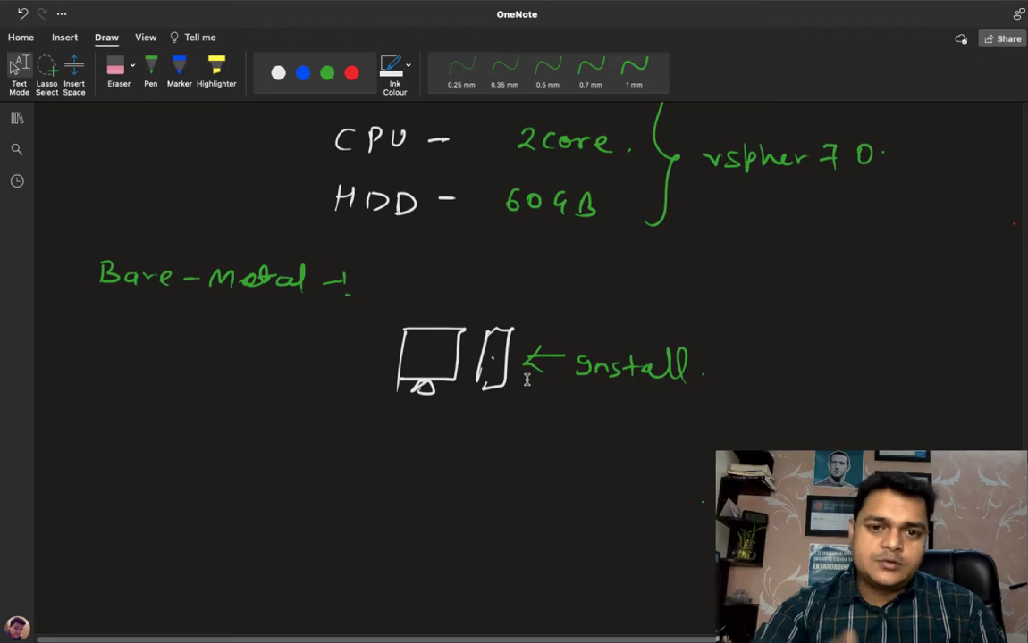
scroll(527, 380, "up", 3)
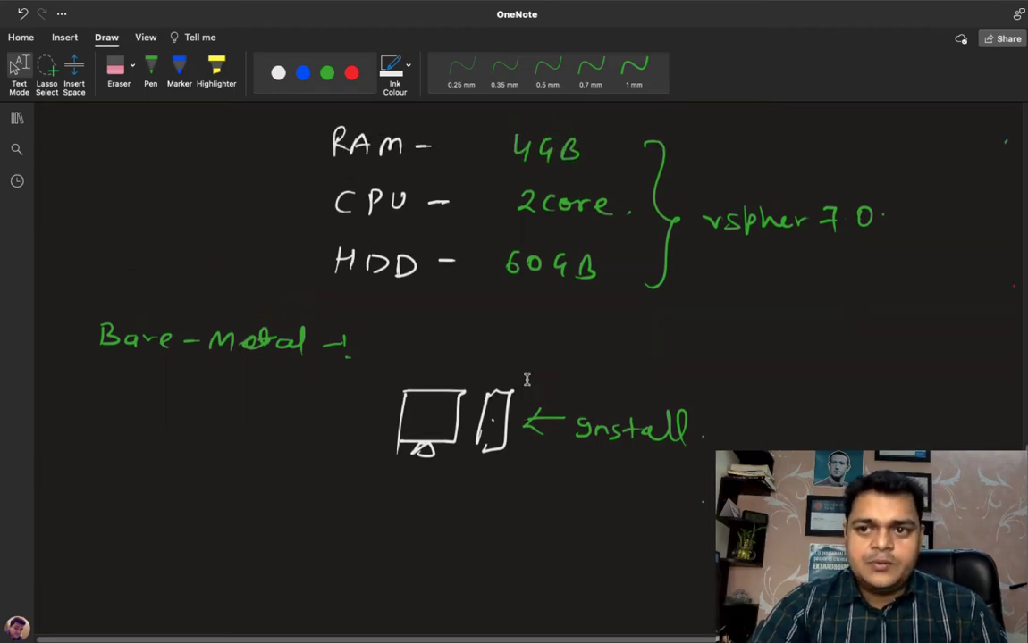
Step: Switch to Microsoft Remote Desktop and set the PC name of the ThinPad connection to 192.168.1.8
key("ctrl+Left")
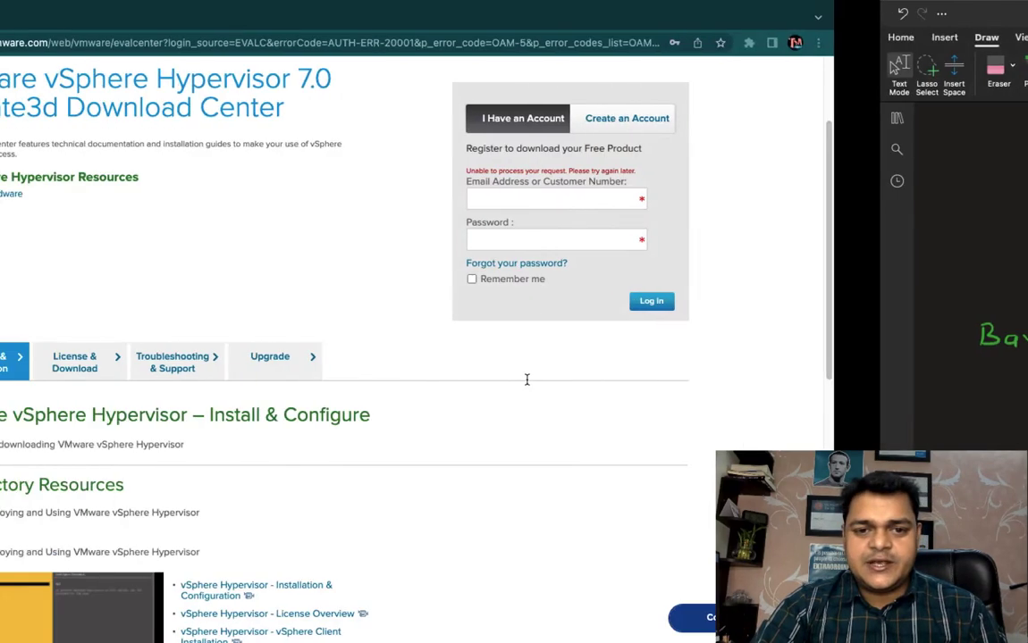
mouse_move(315, 5)
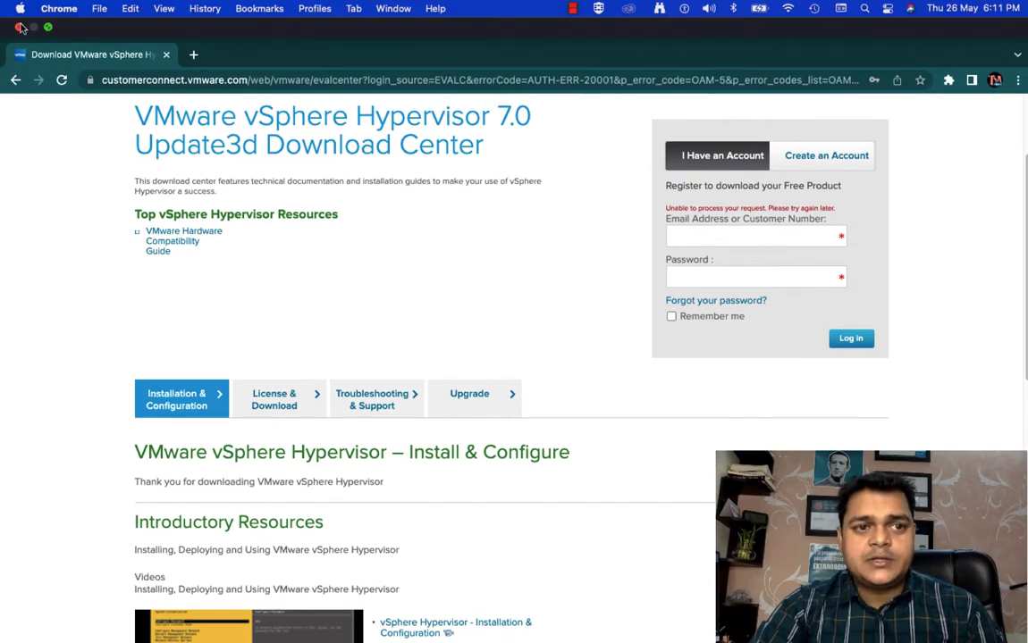
key("ctrl+Left")
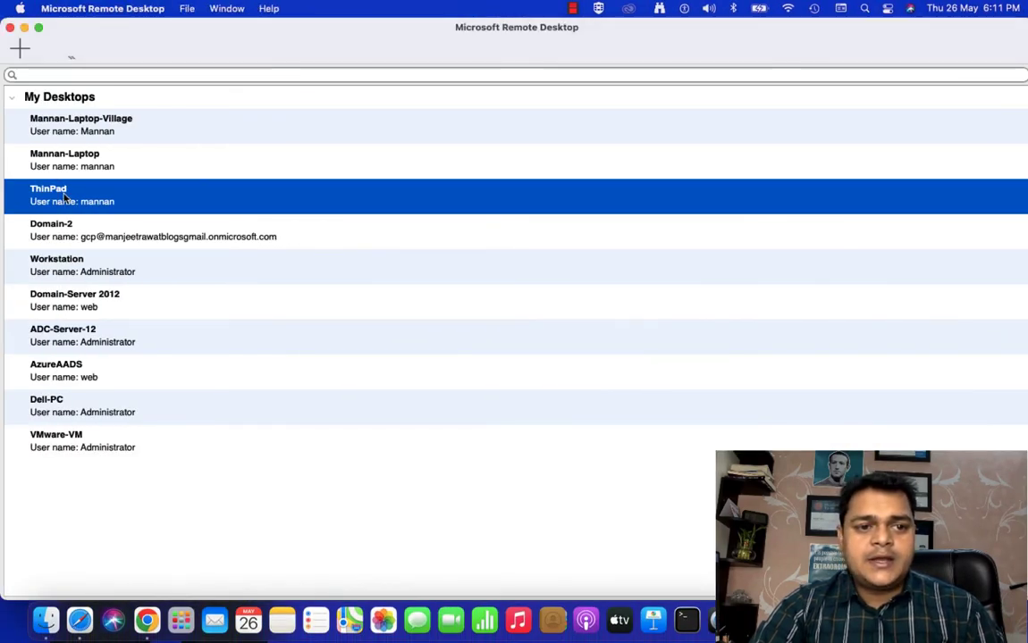
right_click(65, 198)
left_click(95, 212)
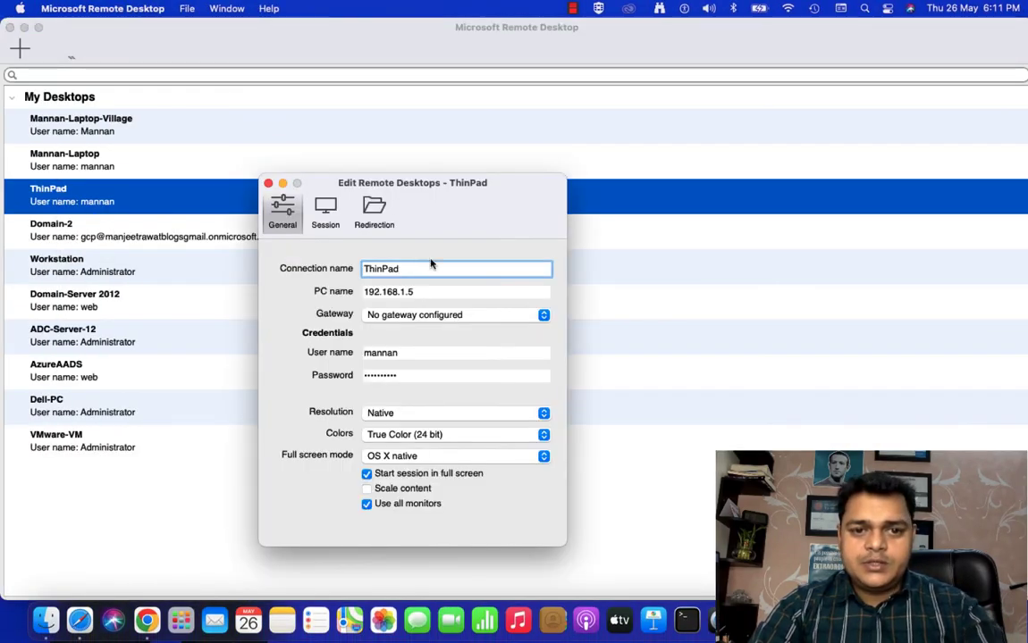
left_click(418, 292)
key("BackSpace")
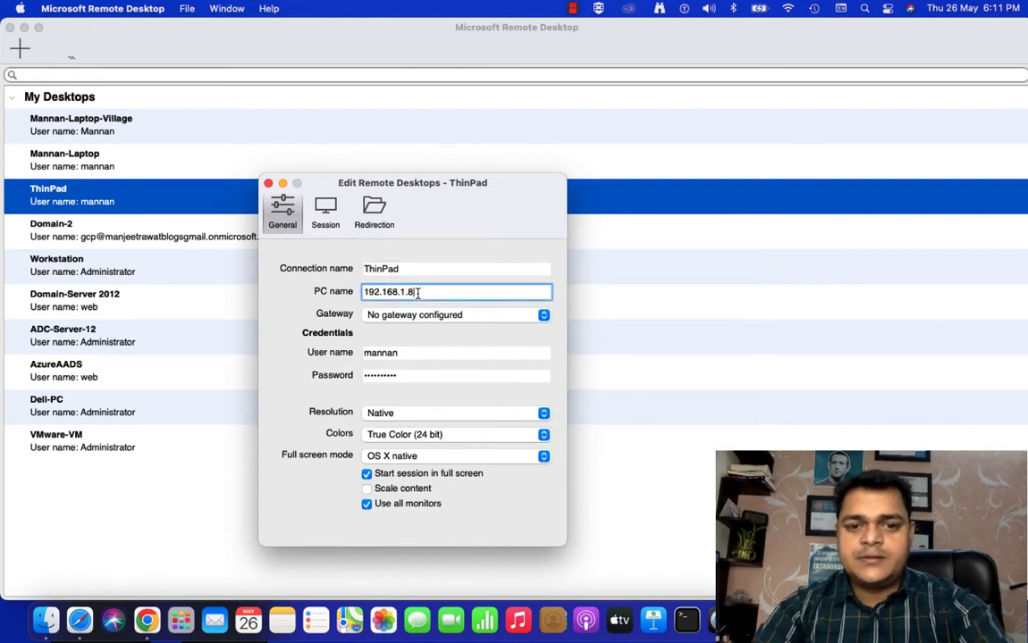
left_click(267, 184)
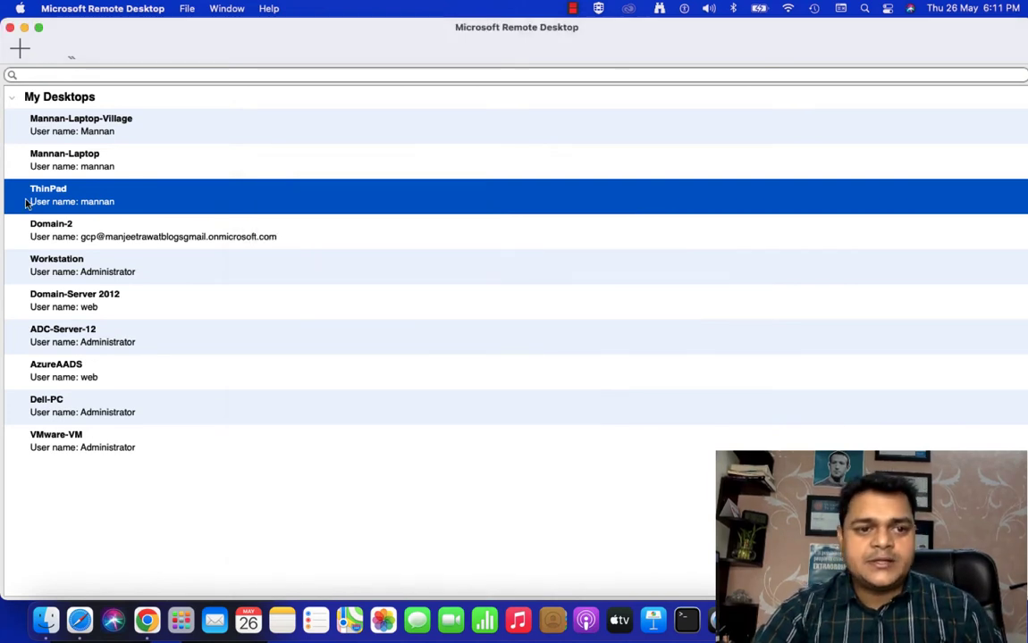
Step: Connect to the ThinPad remote desktop and close the command prompt window open on it
double_click(40, 195)
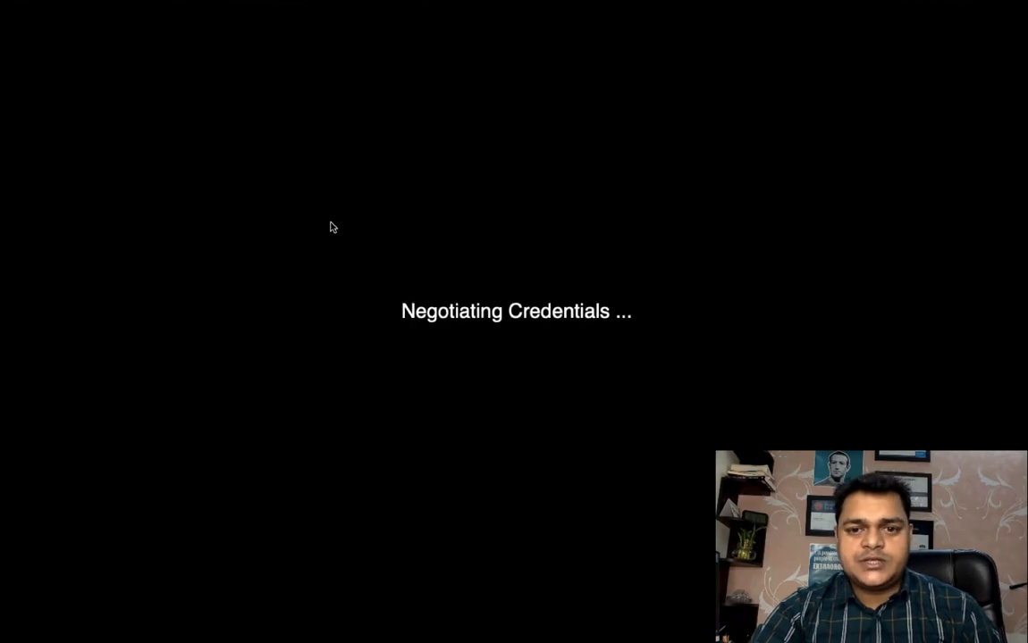
left_click(688, 252)
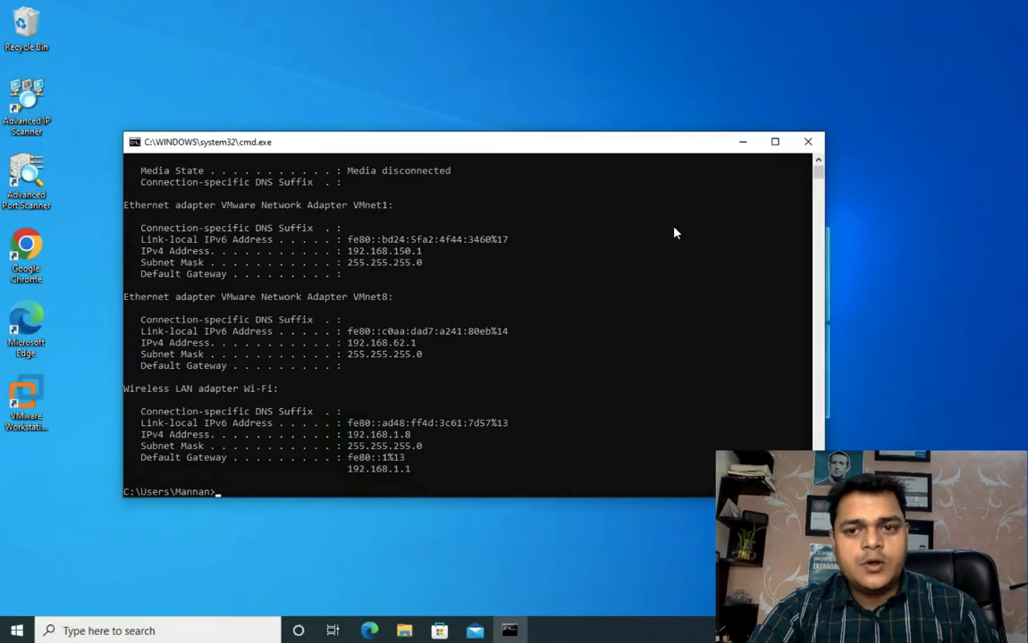
left_click(808, 141)
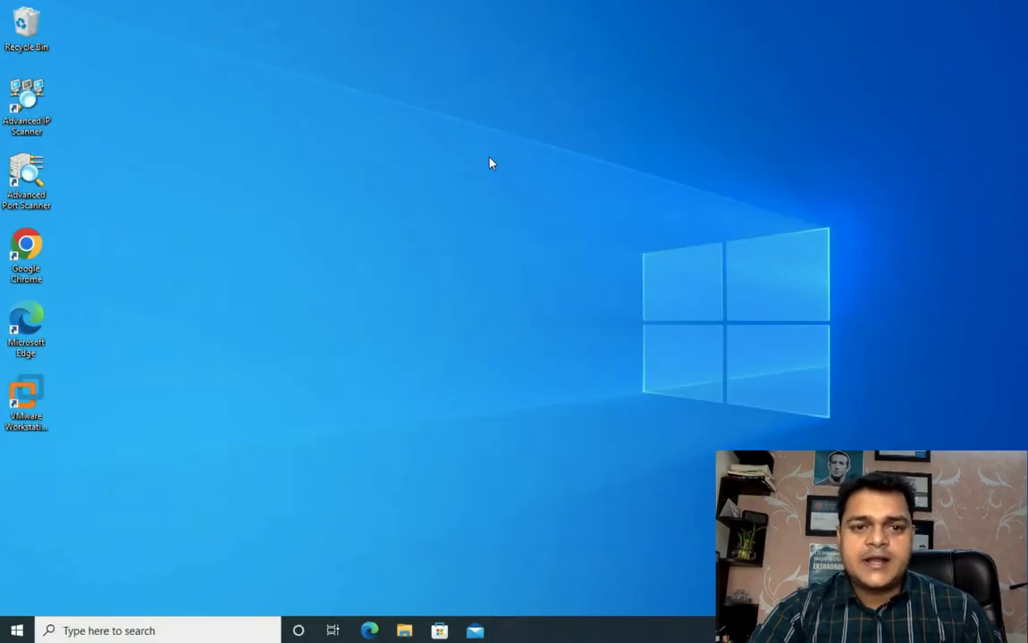
right_click(492, 160)
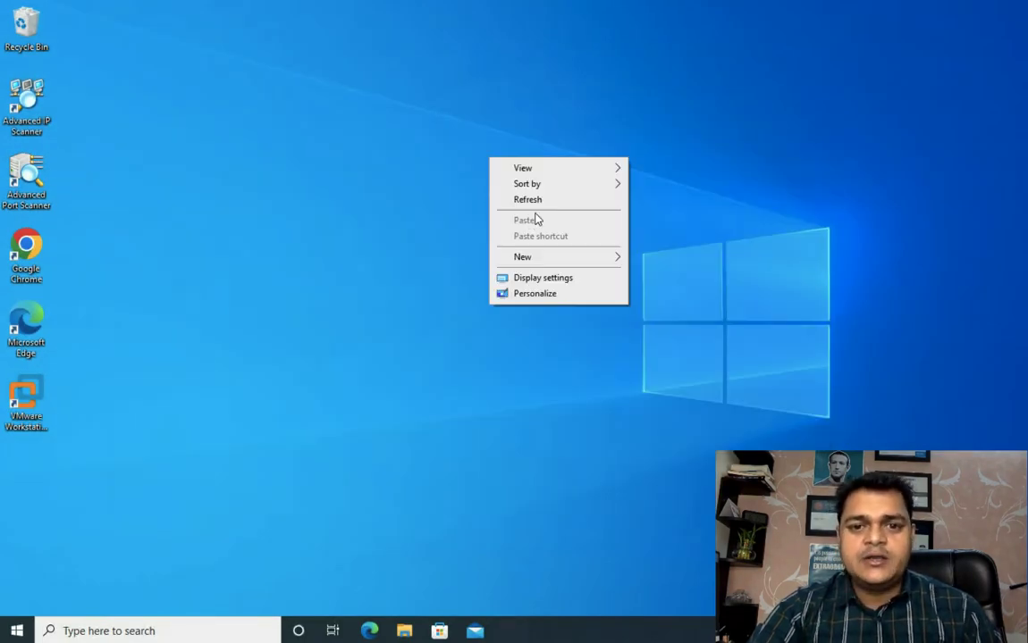
left_click(533, 202)
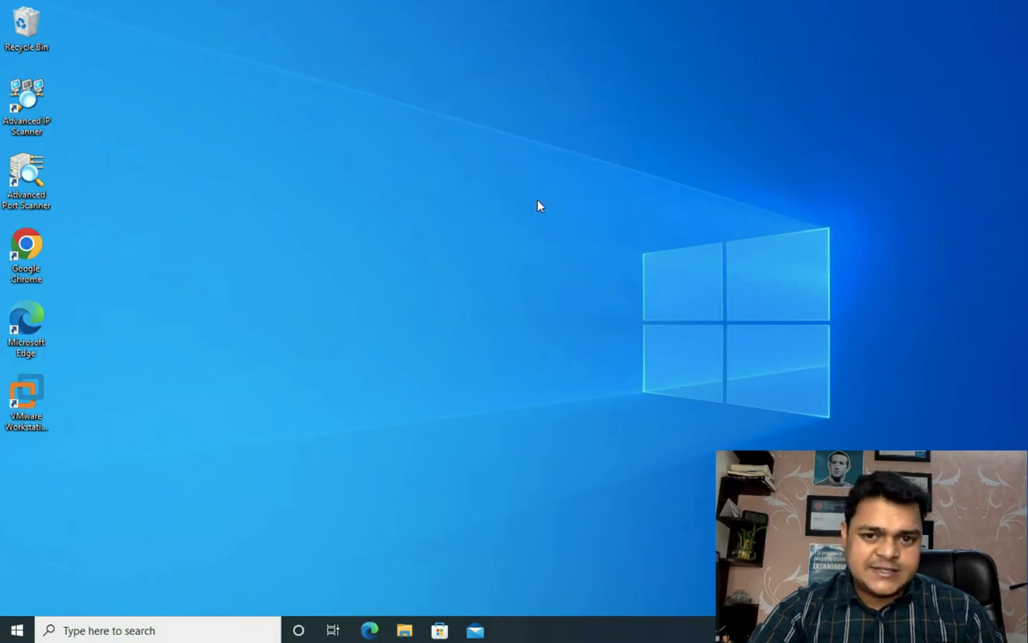
right_click(536, 202)
left_click(584, 243)
right_click(379, 236)
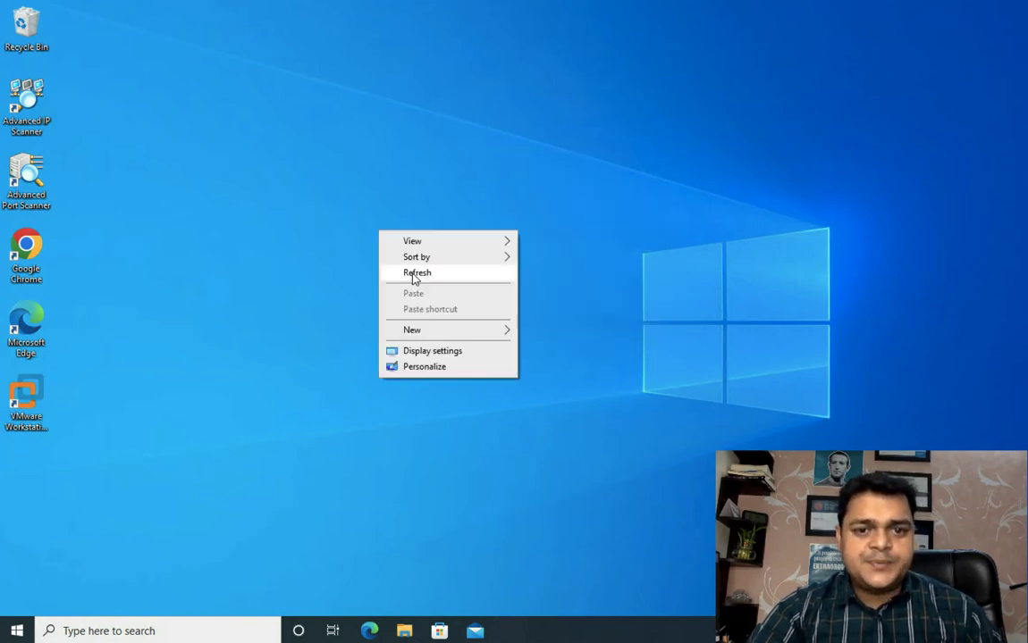
left_click(413, 273)
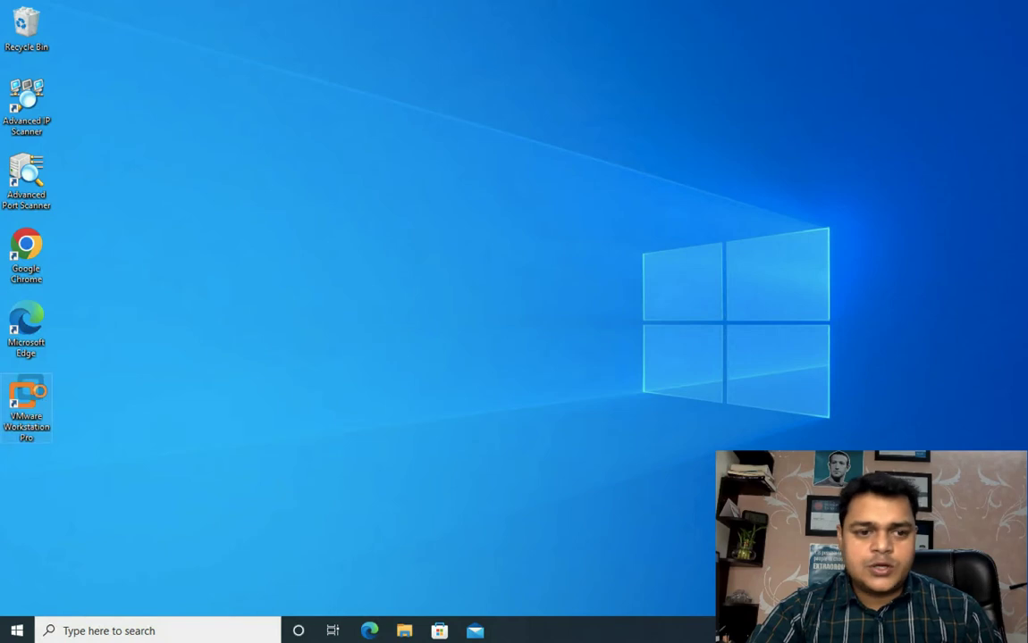
right_click(40, 391)
left_click(96, 58)
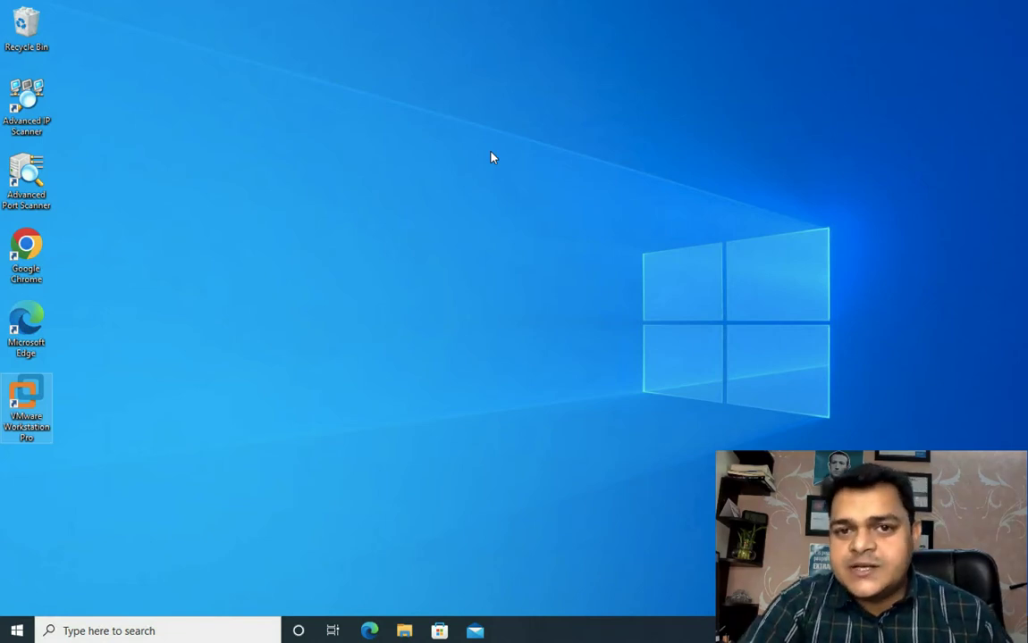
right_click(629, 186)
left_click(674, 232)
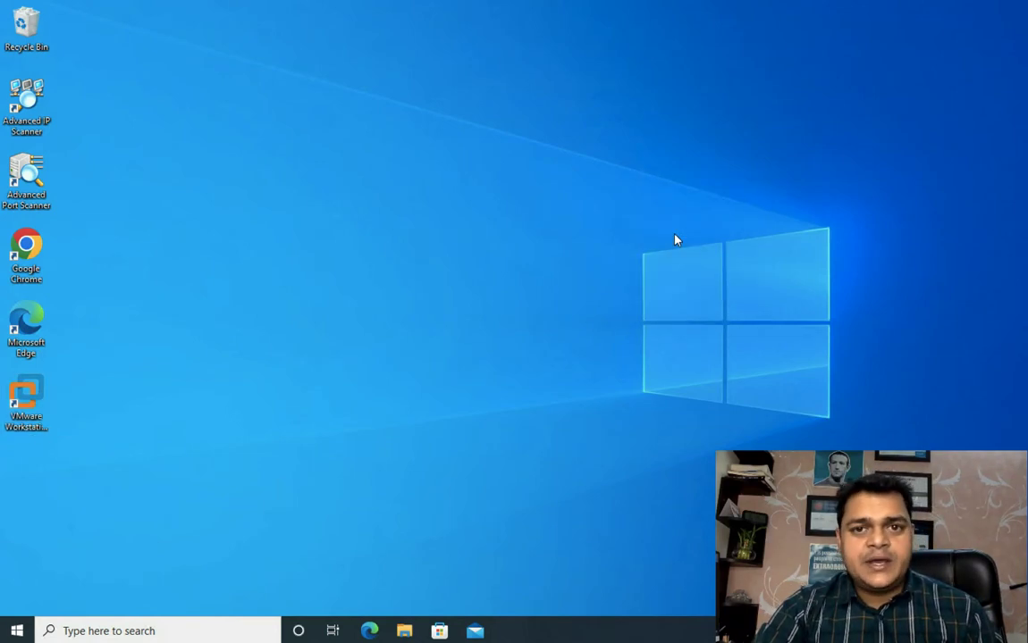
right_click(726, 161)
left_click(760, 201)
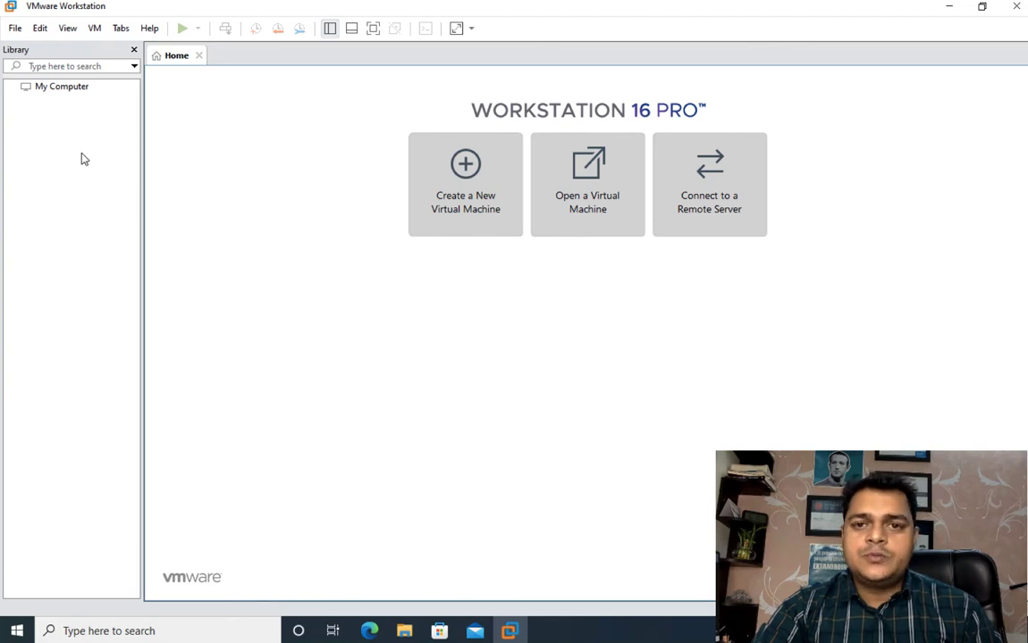
Step: Start a new virtual machine in VMware Workstation using the Typical (recommended) configuration
left_click(15, 28)
left_click(34, 45)
mouse_move(17, 32)
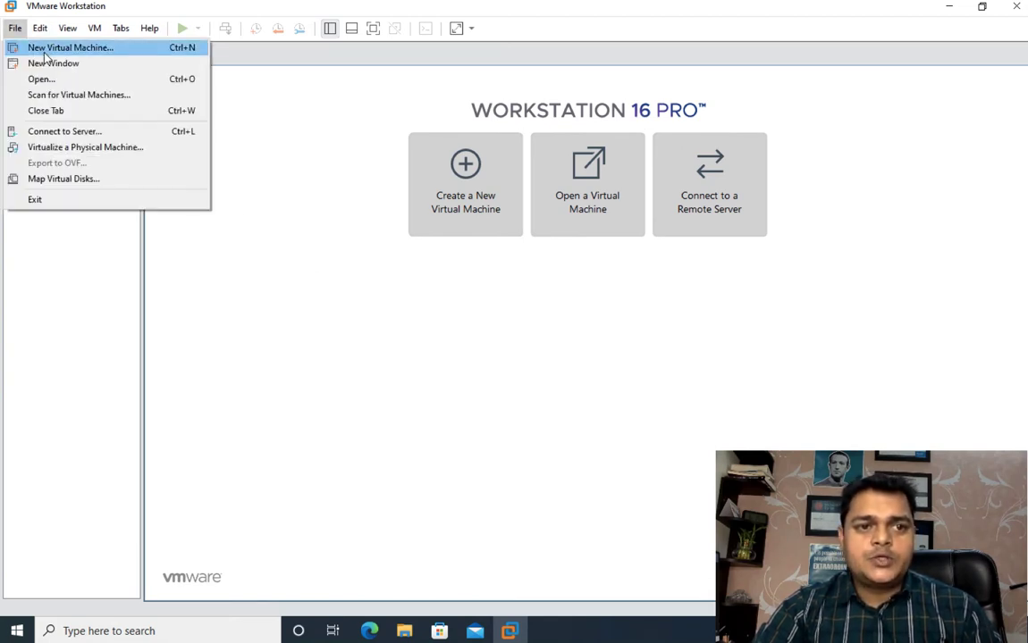
left_click(44, 48)
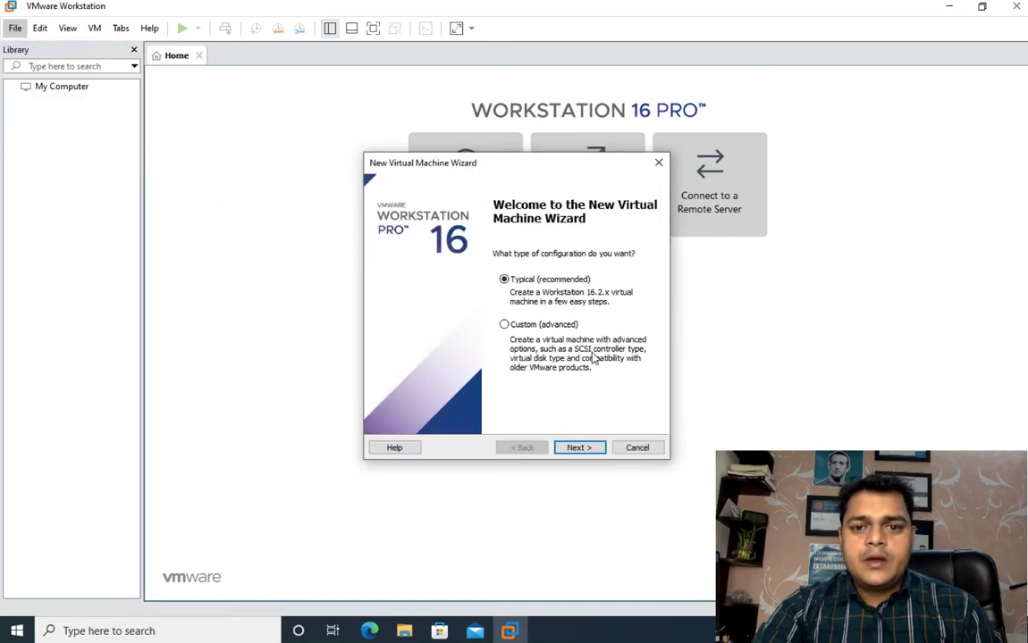
left_click(579, 447)
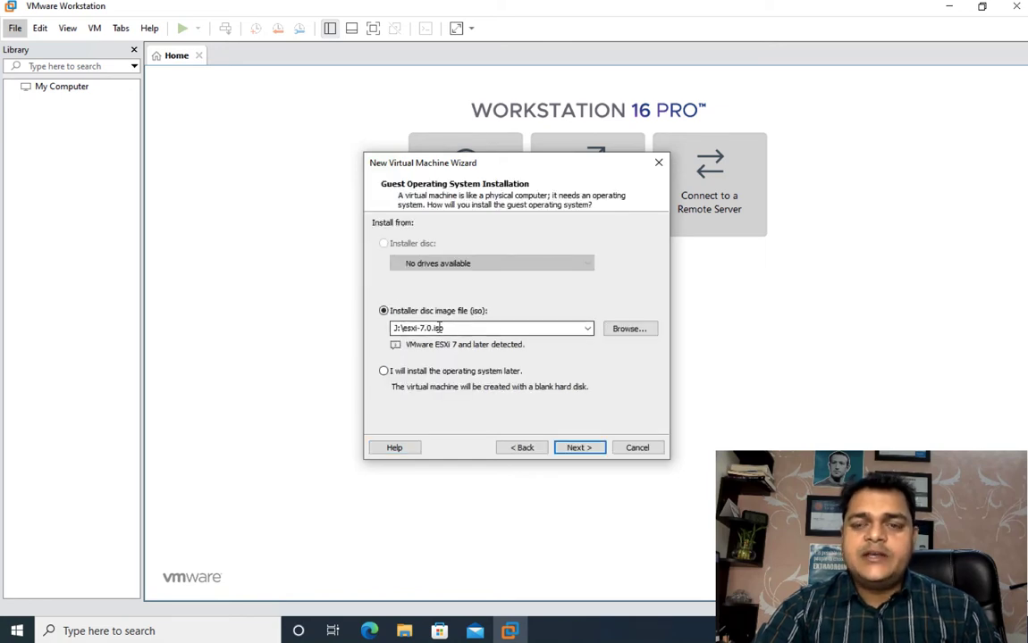
Step: Choose esxi-7.0.iso from the AWS (J:) drive as the installer disc image and continue to the virtual machine naming page
left_click(626, 326)
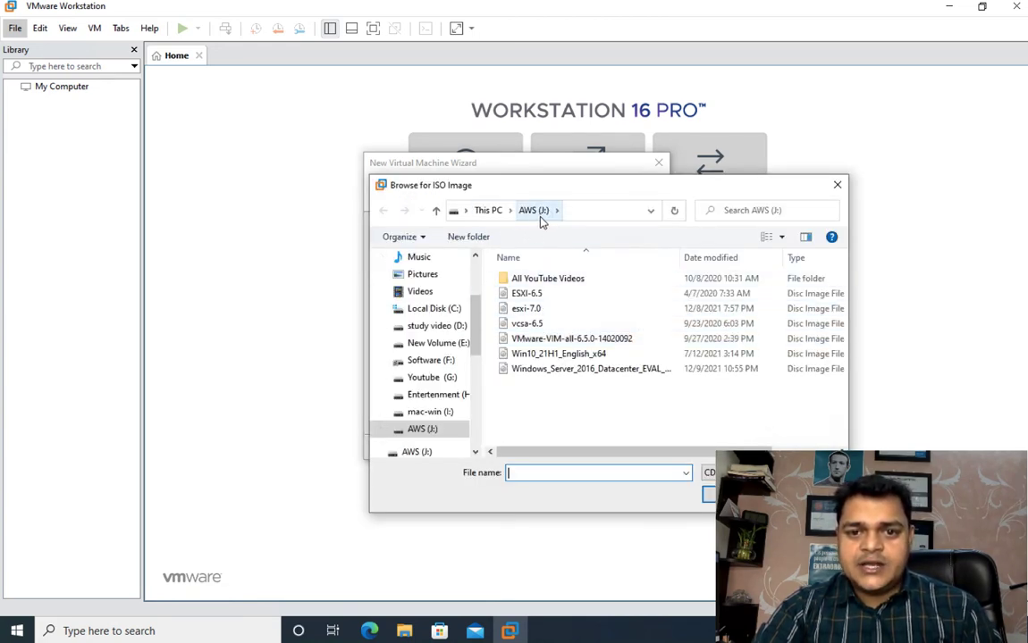
left_click(526, 309)
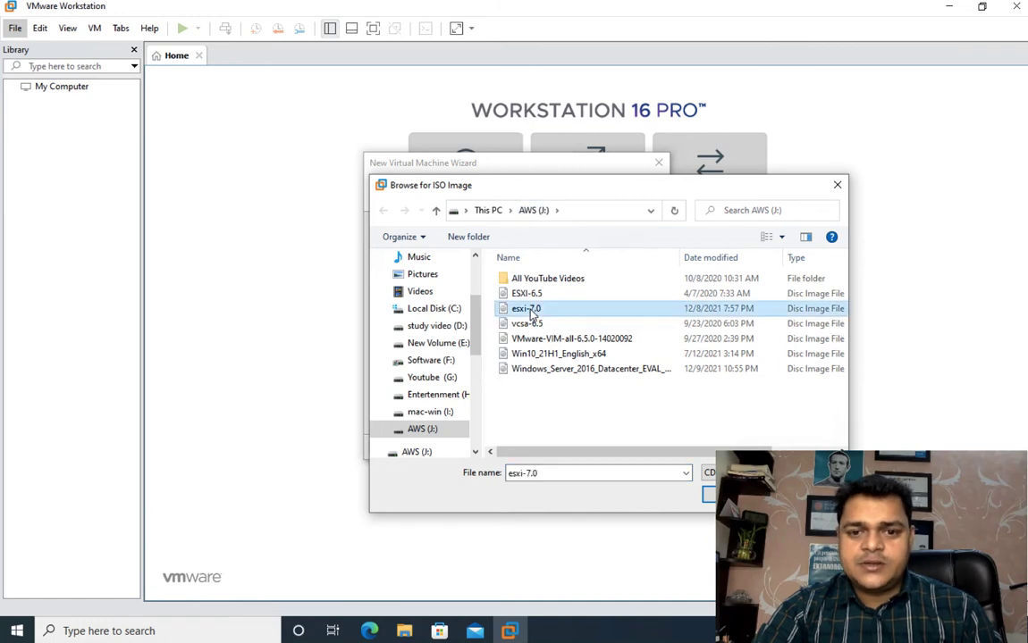
left_click(710, 496)
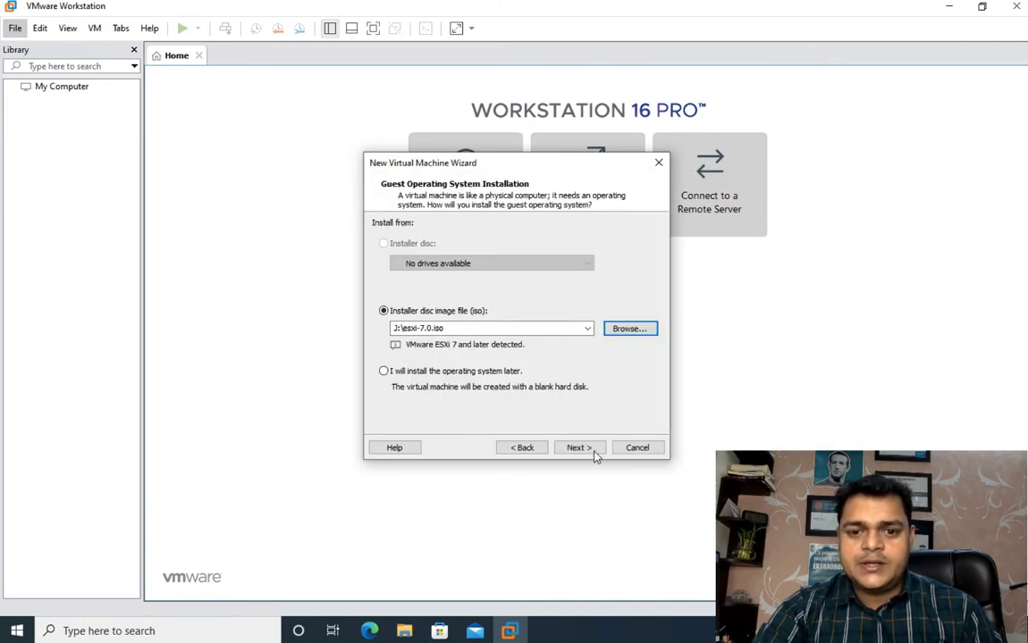
left_click(578, 448)
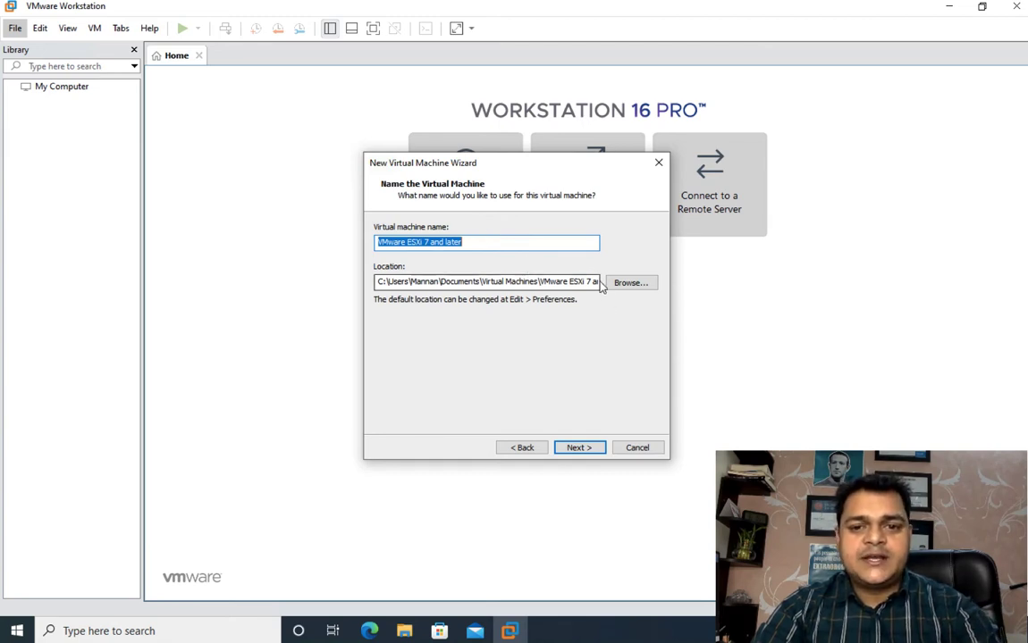
Step: Name the virtual machine ESXI-7 and browse to the New Volume (E:) drive for its location
type("ESXI")
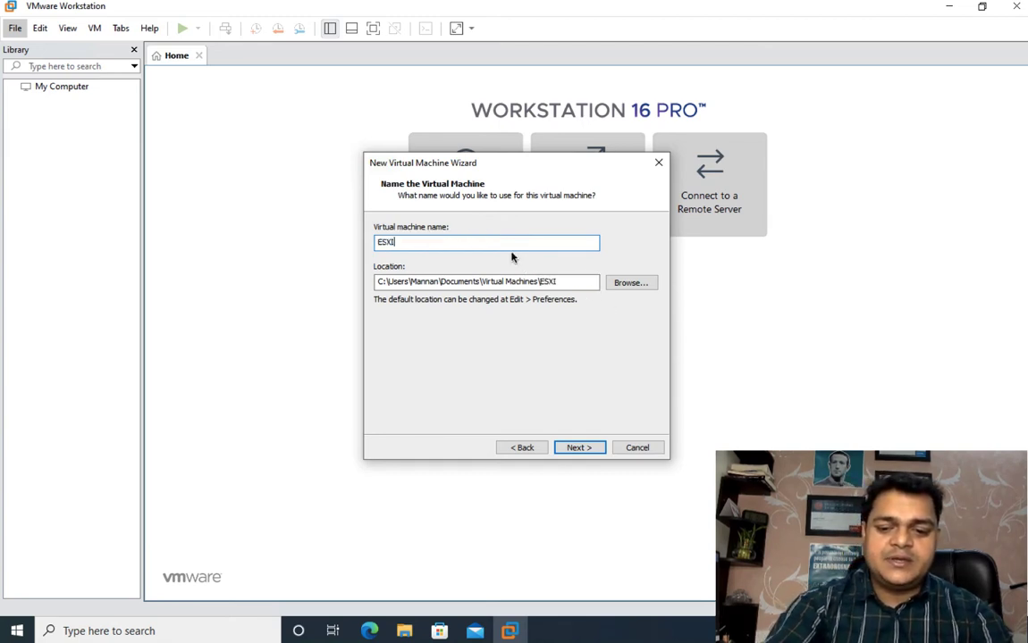
type("-7")
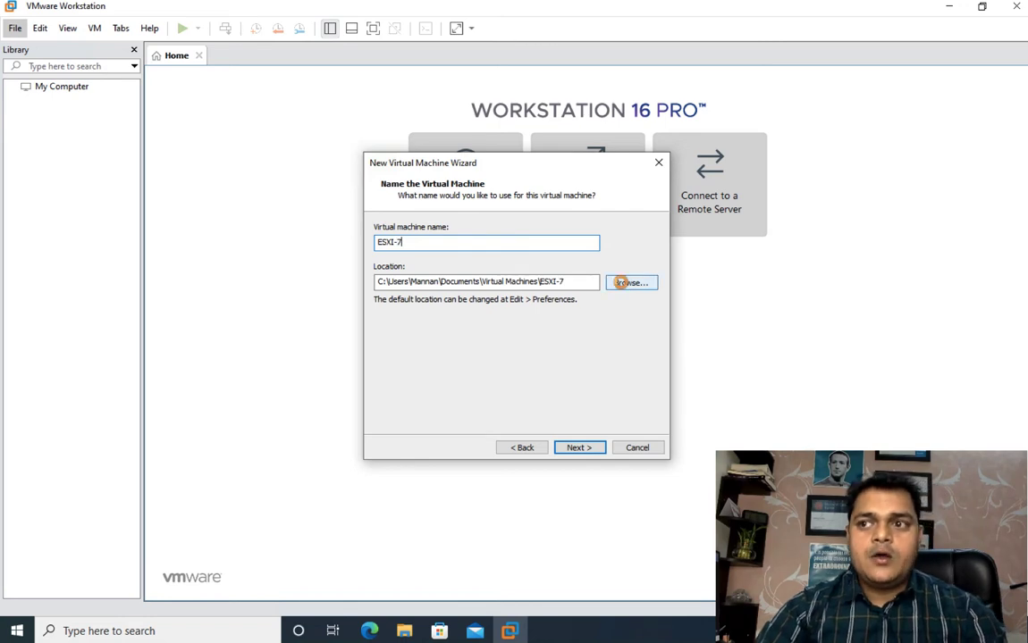
left_click(622, 282)
left_click(612, 353)
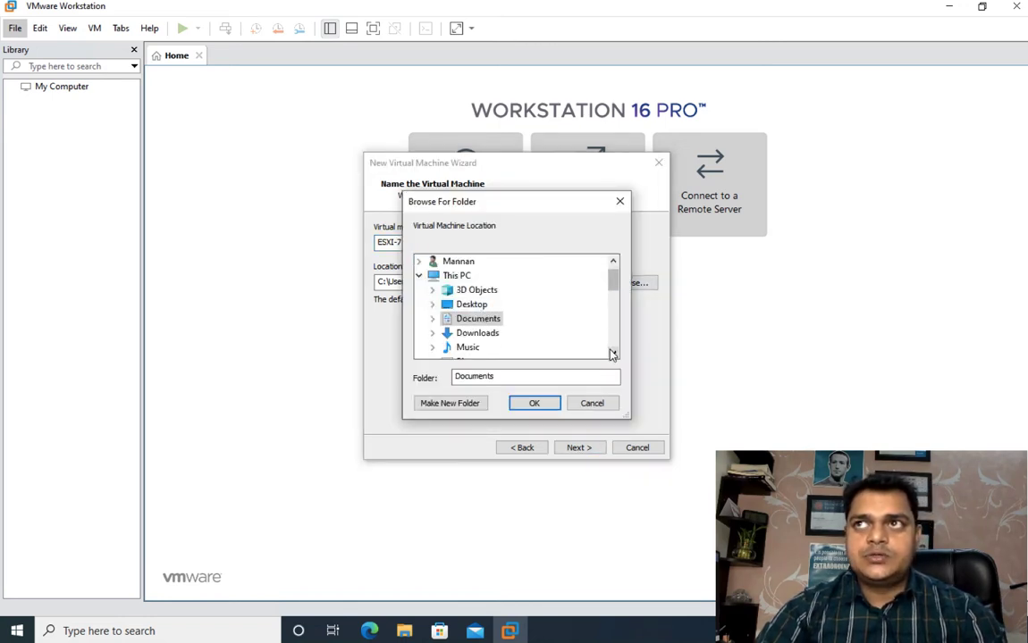
left_click(612, 353)
left_click(612, 353)
left_click(613, 353)
left_click(612, 353)
left_click(612, 353)
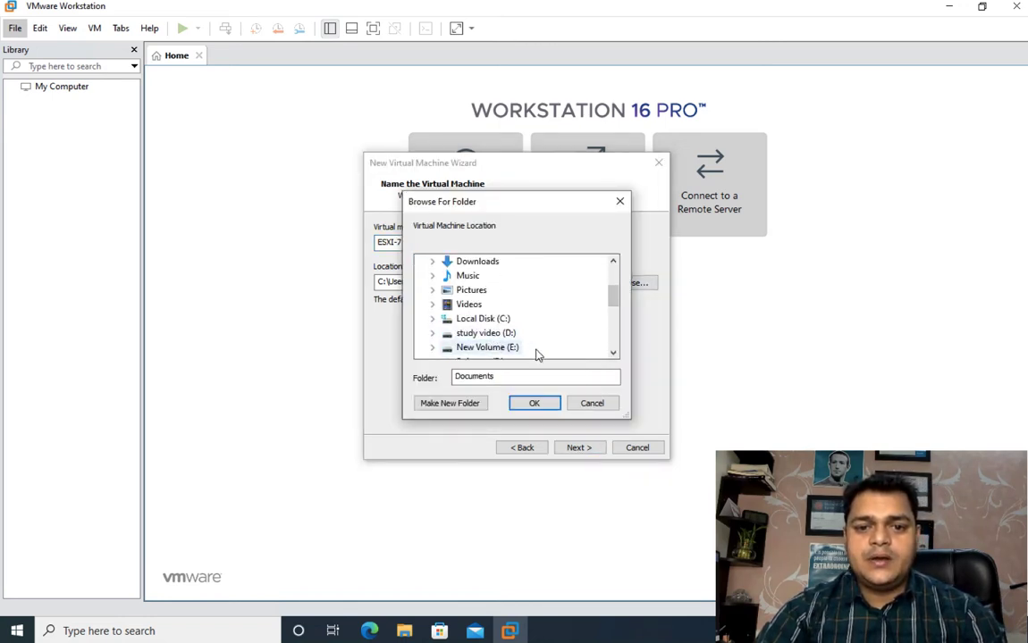
double_click(498, 349)
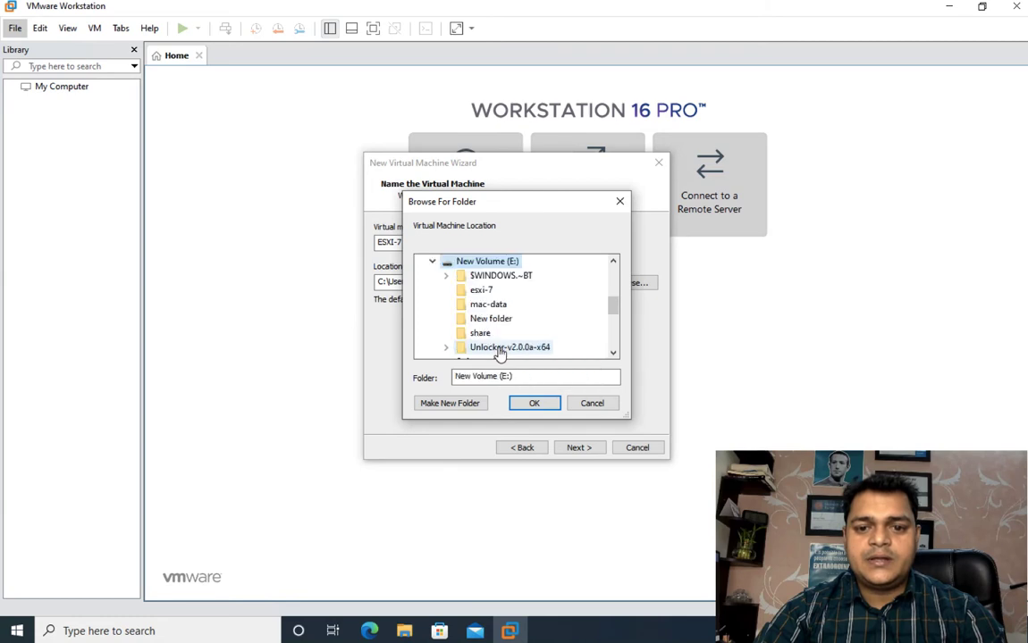
Step: Permanently delete the existing esxi-7 folder from New Volume (E:)
right_click(481, 295)
left_click(518, 519)
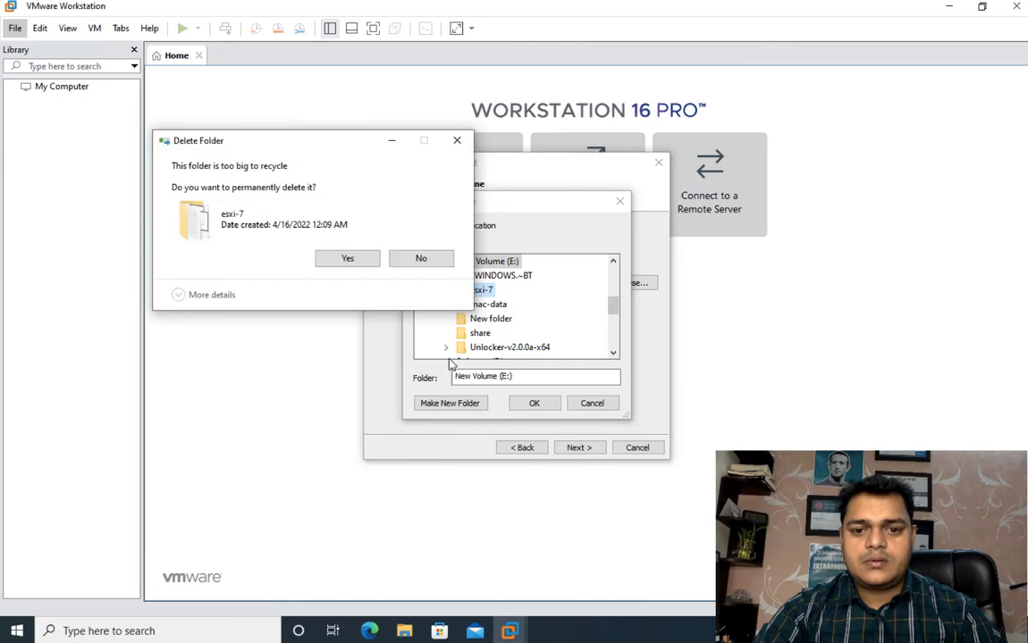
left_click(345, 258)
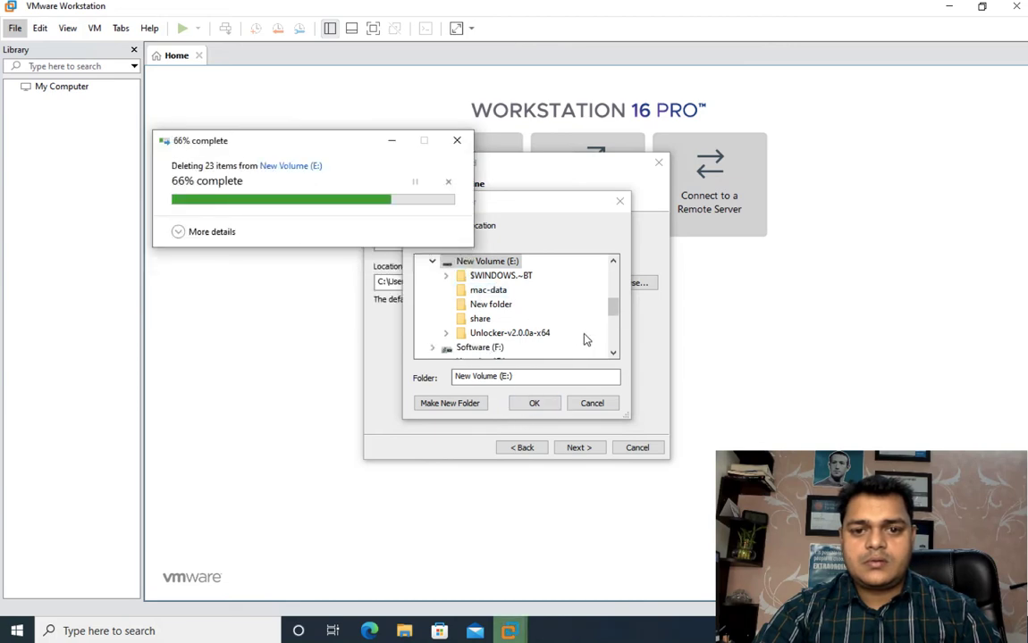
Step: Create a new folder named esxi-7 on New Volume (E:) and accept it as the virtual machine's location
left_click(460, 404)
type("esxi-7")
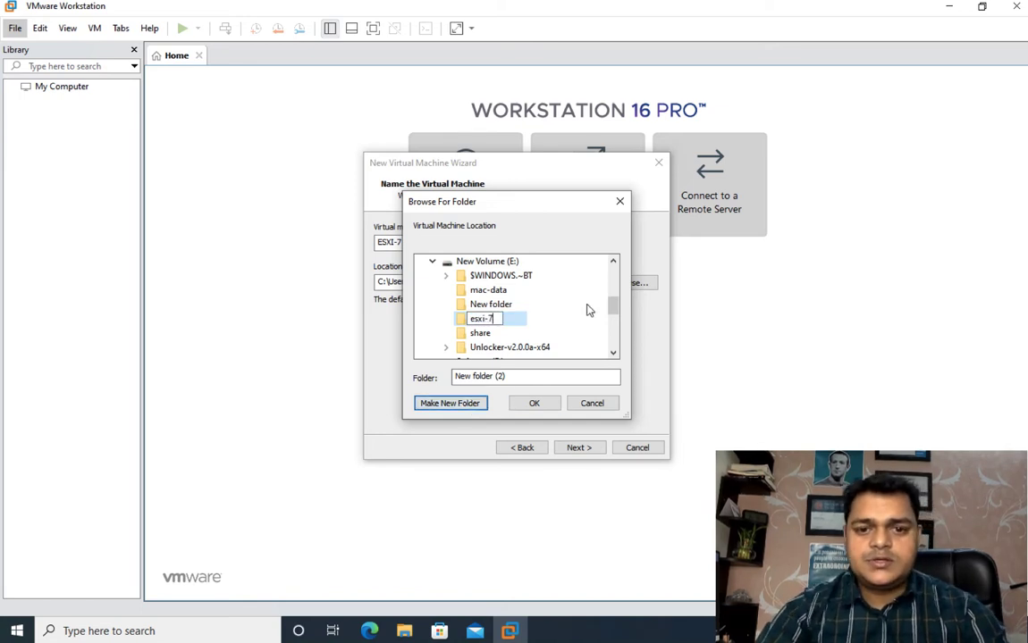
key("Return")
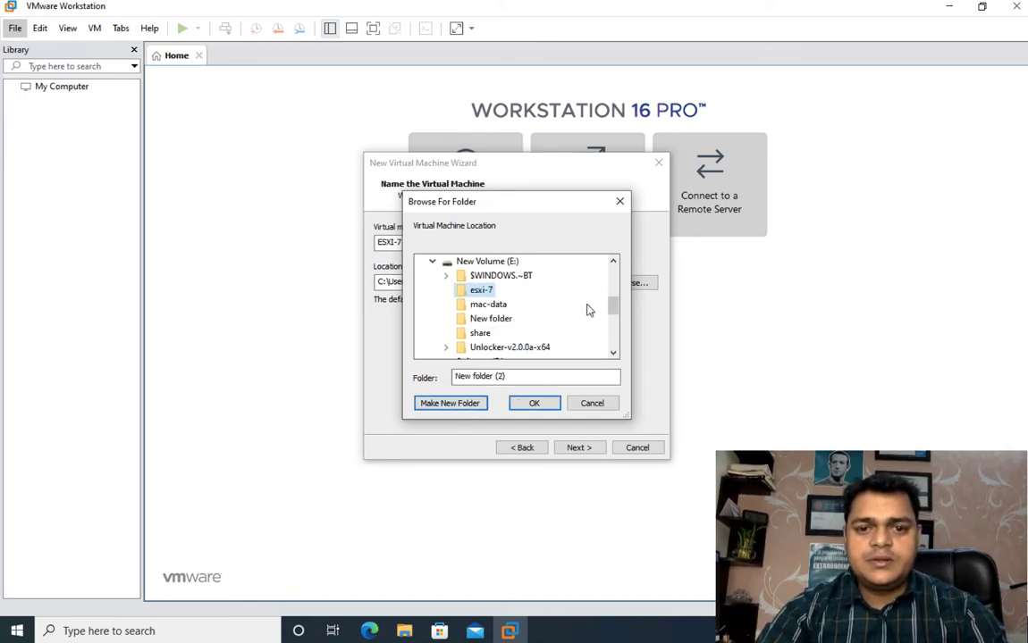
left_click(533, 404)
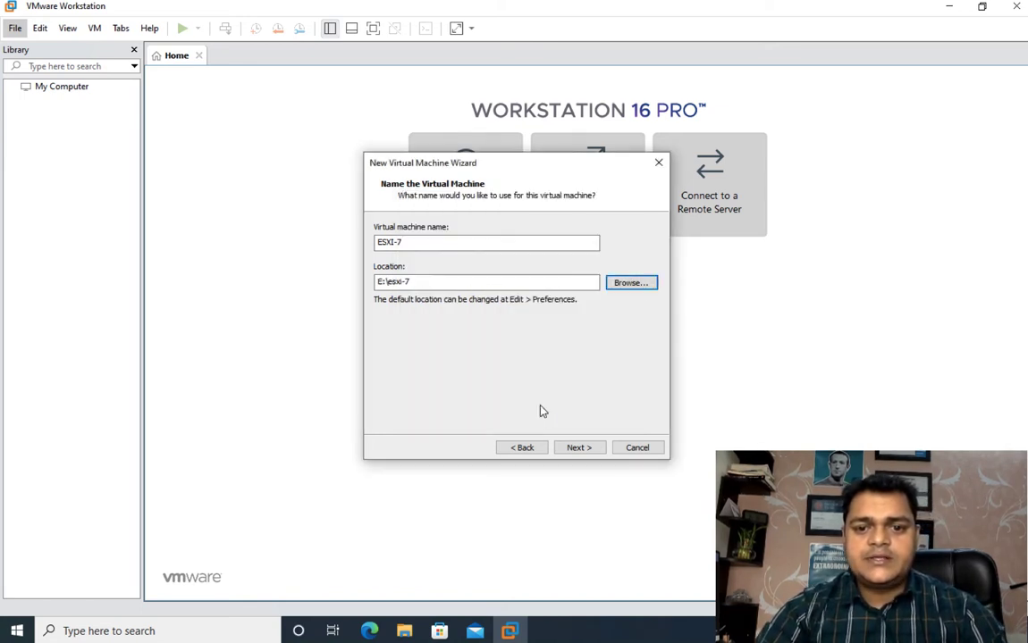
left_click(579, 450)
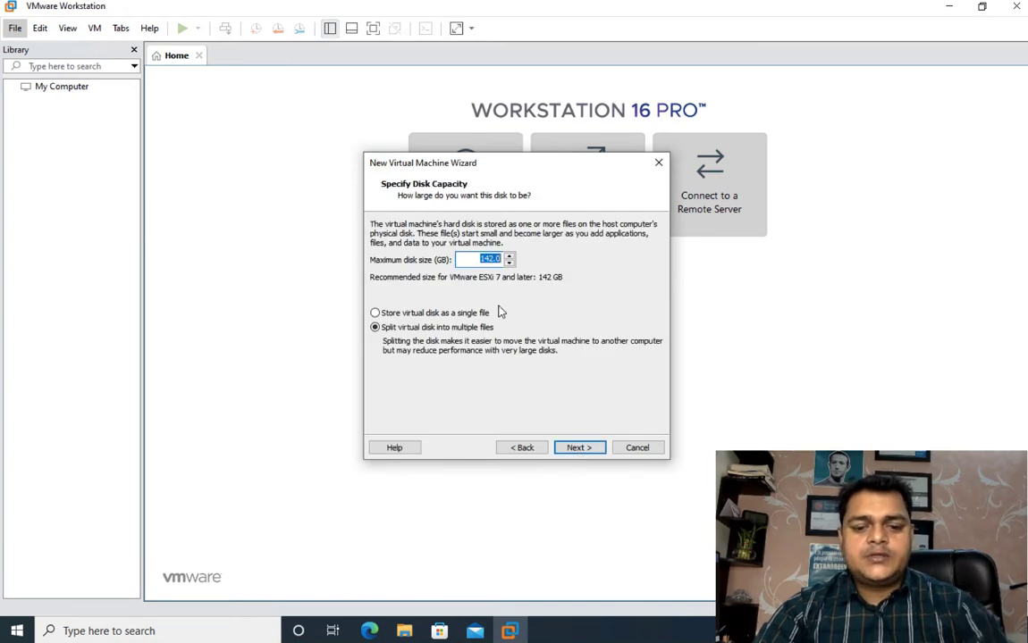
Step: Set the maximum disk size to 60 GB and switch the network adapter to Bridged with the physical network connection state replicated
type("60")
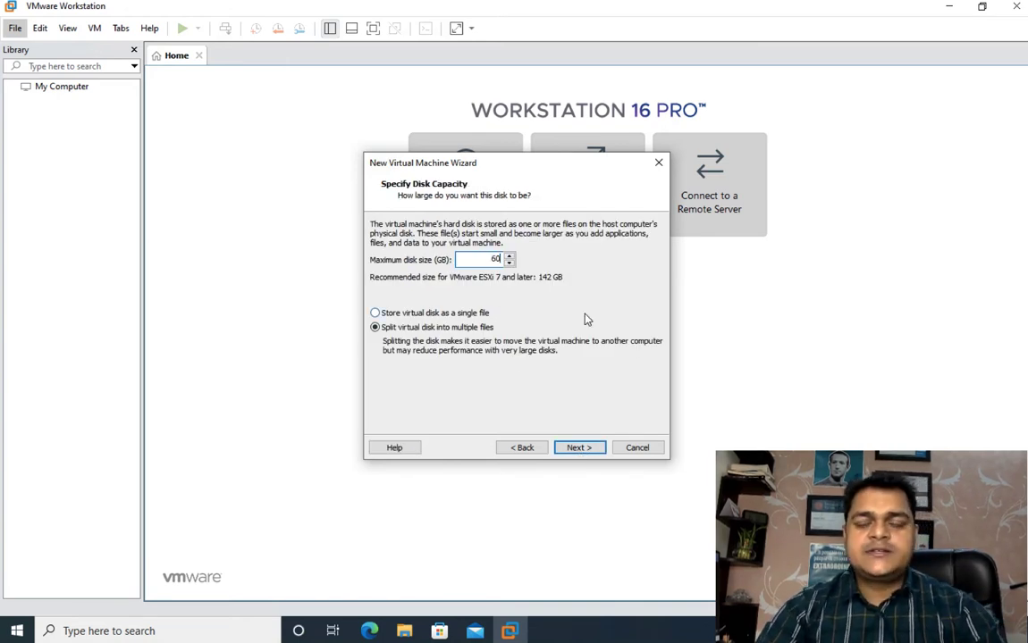
left_click(581, 449)
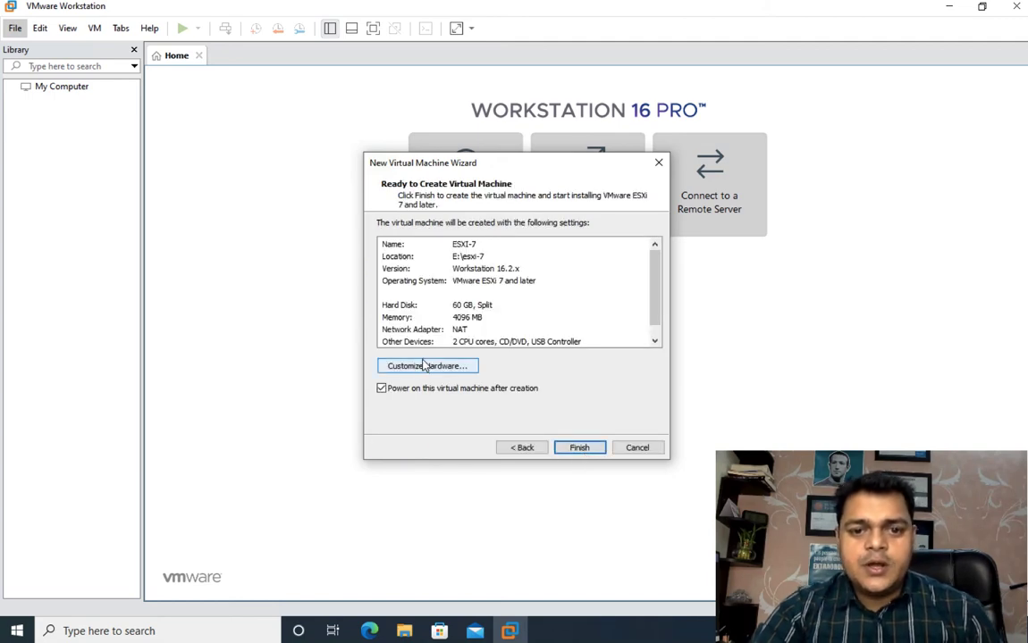
left_click(425, 366)
left_click(332, 145)
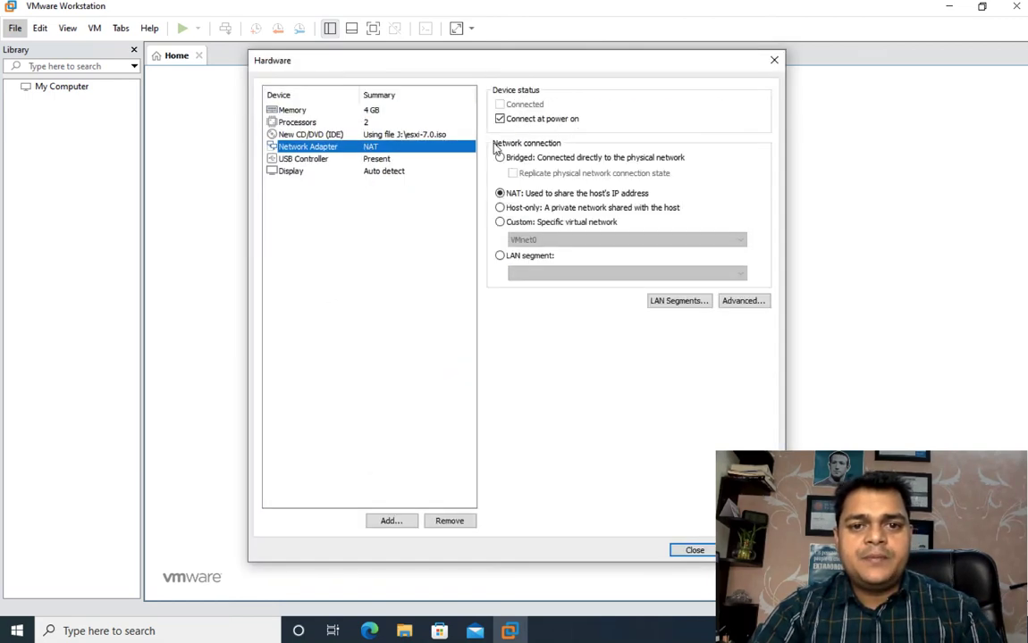
left_click(511, 161)
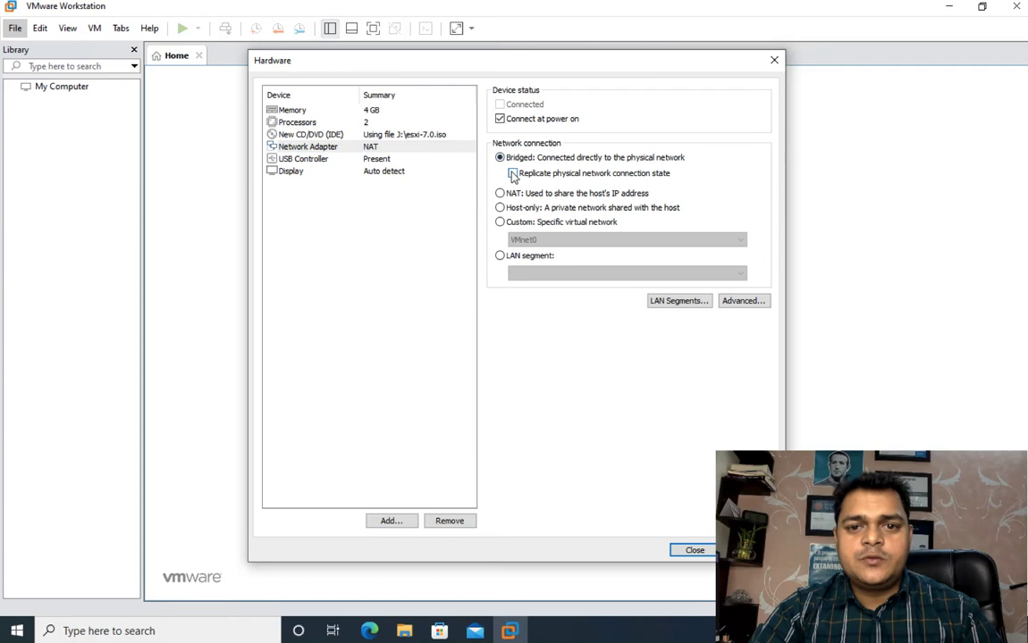
Step: Set the virtual machine's memory to 7132 MB and close the hardware settings
left_click(368, 109)
mouse_move(538, 223)
left_mouse_down()
mouse_move(540, 202)
mouse_move(539, 220)
left_mouse_up()
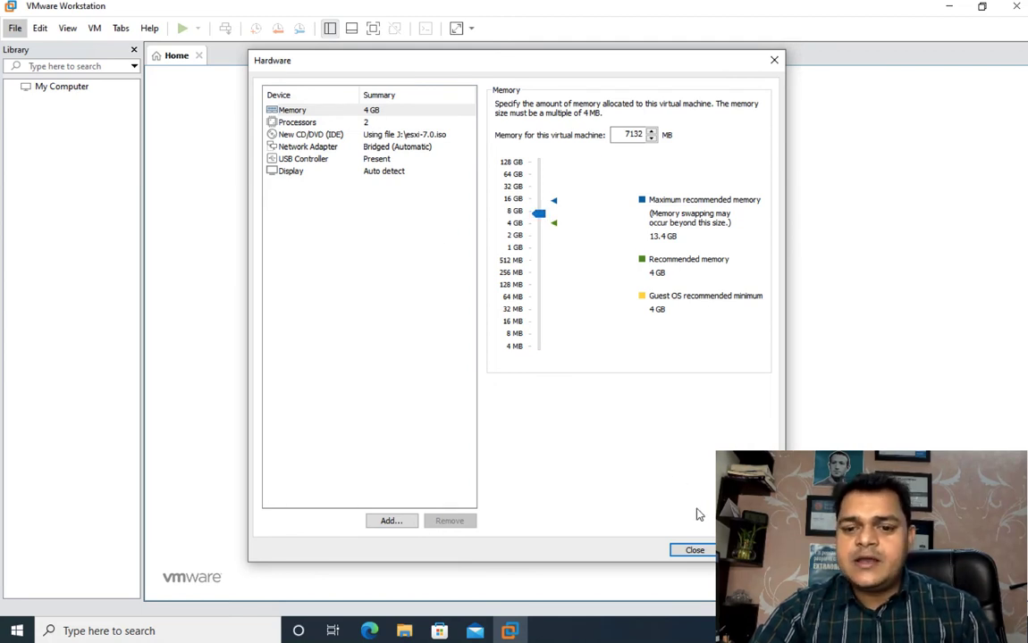
left_click(702, 549)
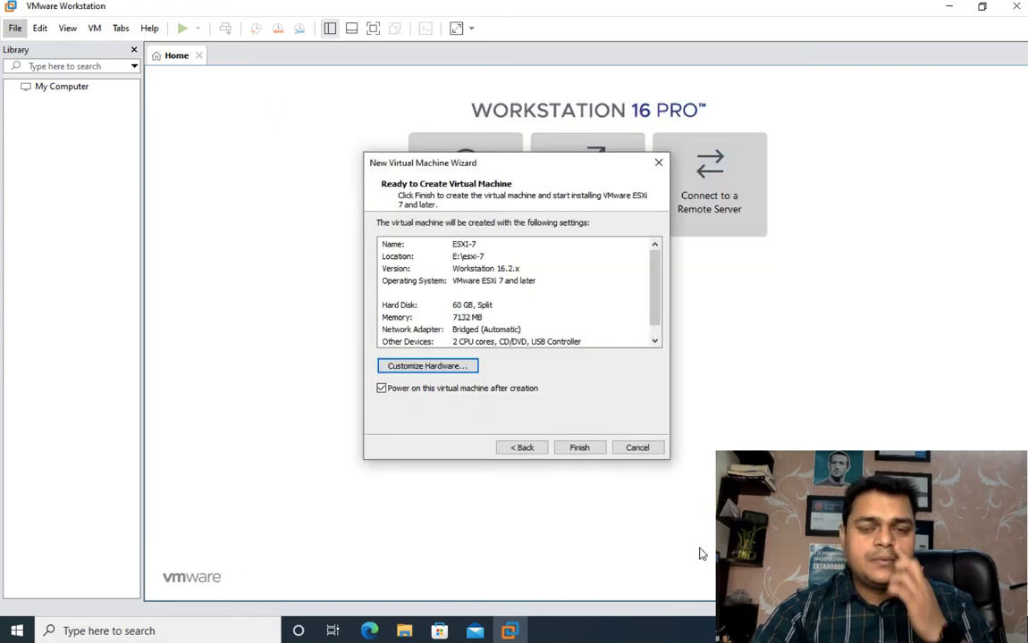
Step: Finish creating the ESXI-7 virtual machine and show its booting console in full screen
left_click(580, 448)
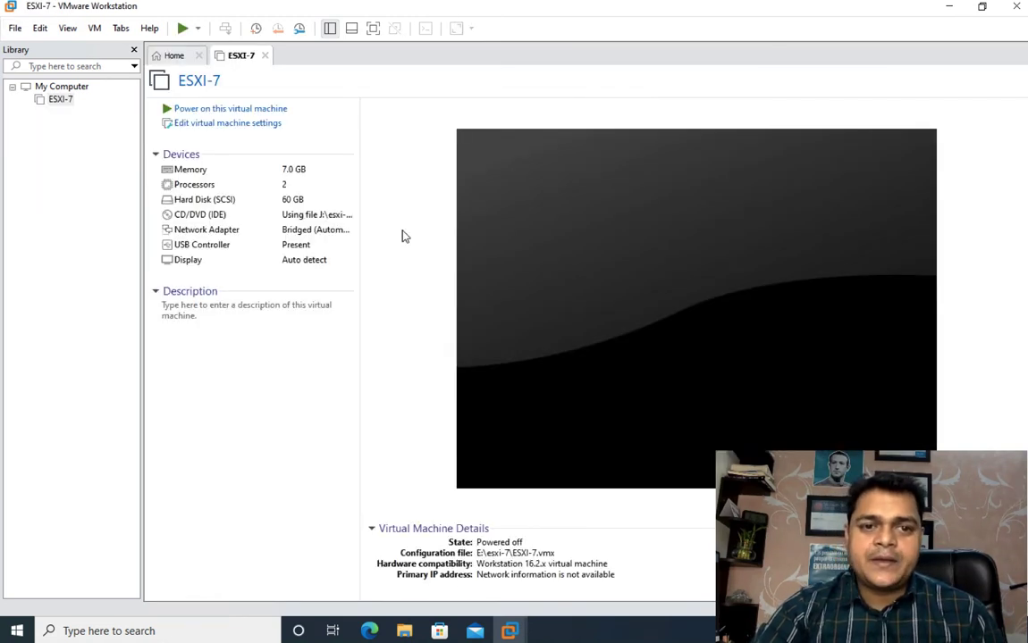
left_click(259, 108)
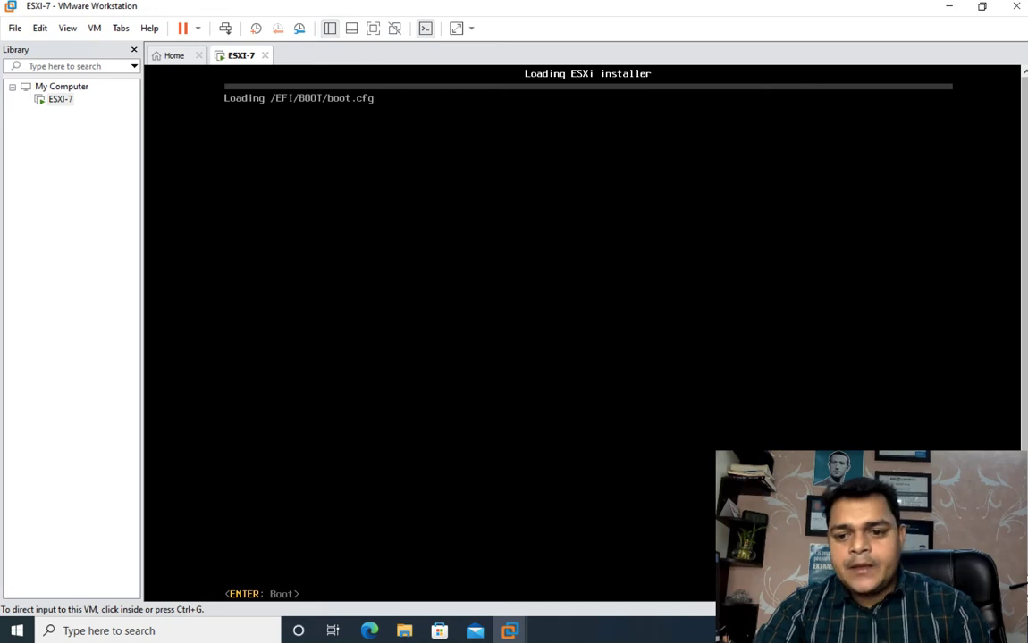
left_click(373, 28)
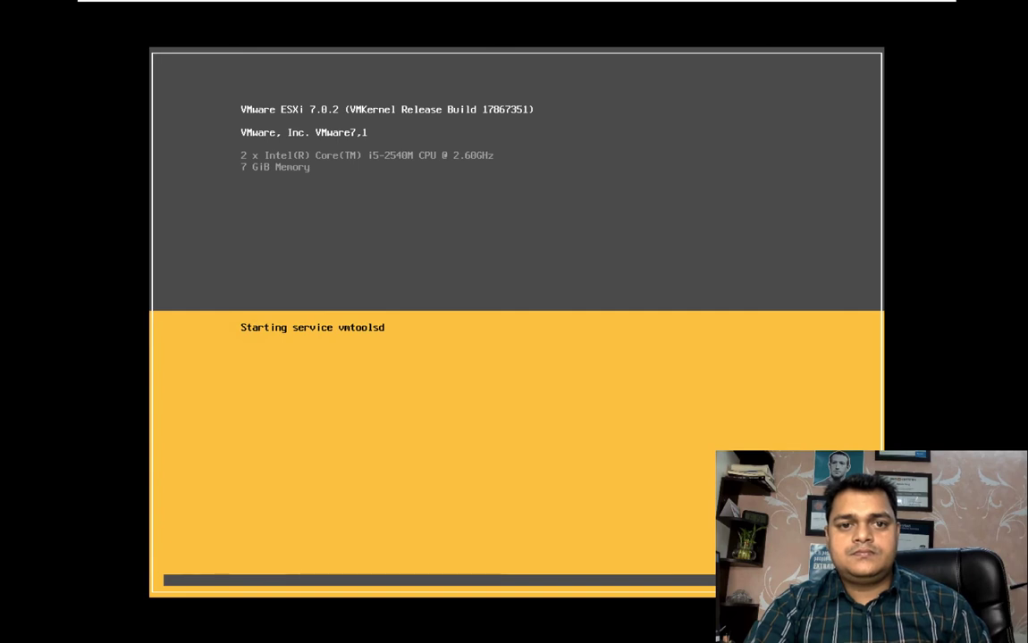
key("ctrl+Left")
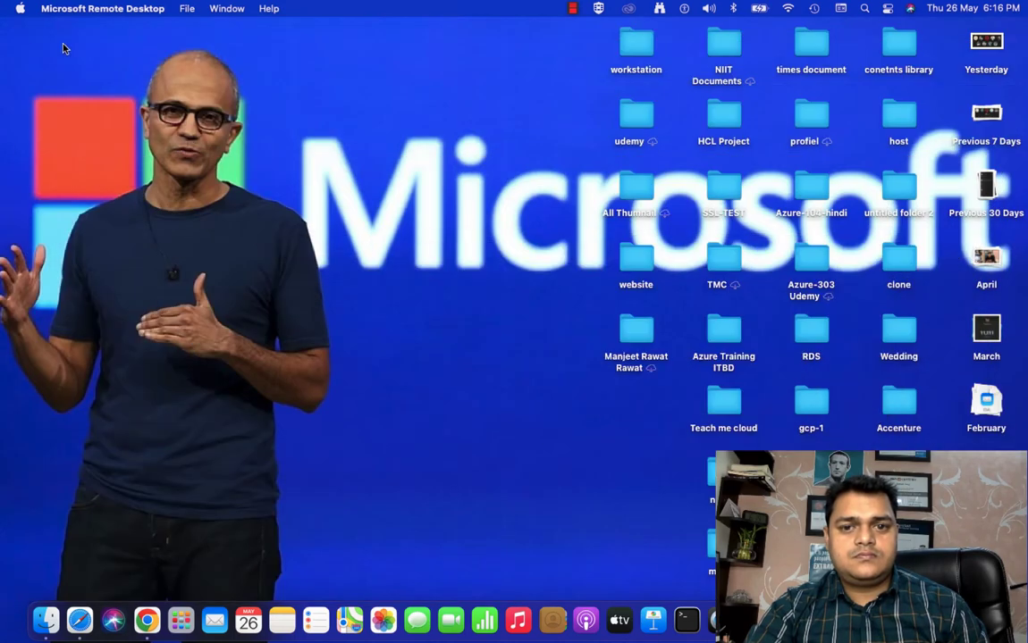
key("ctrl+Right")
key("ctrl+Left")
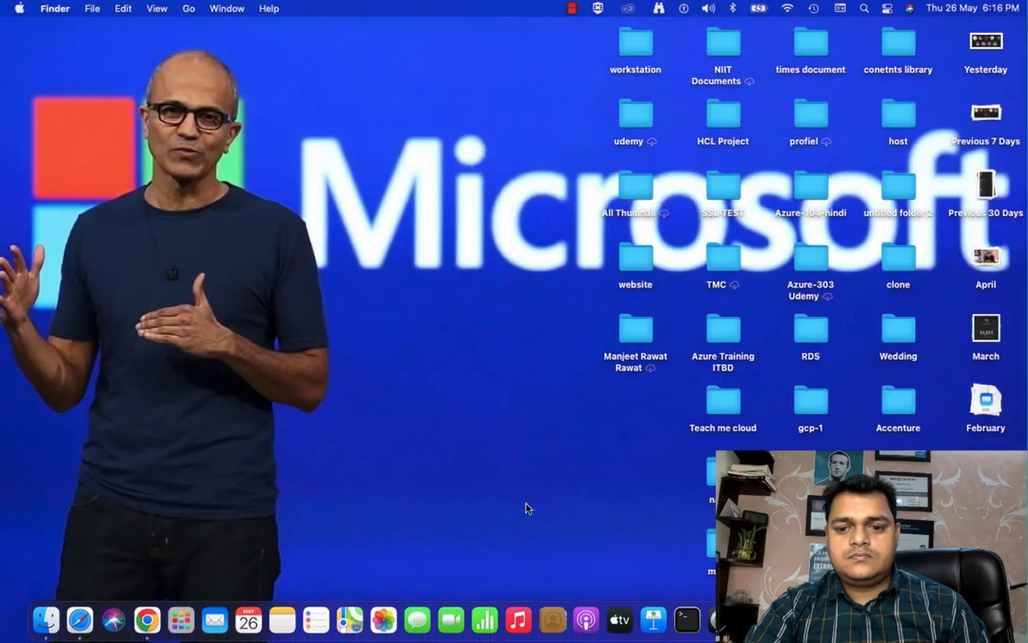
right_click(952, 620)
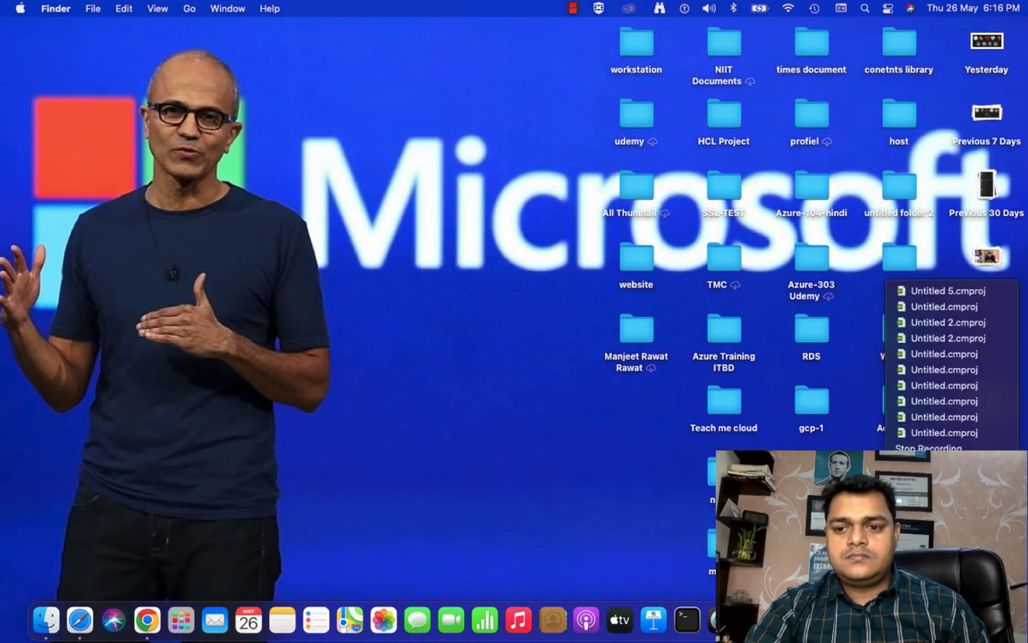
key("ctrl+Right")
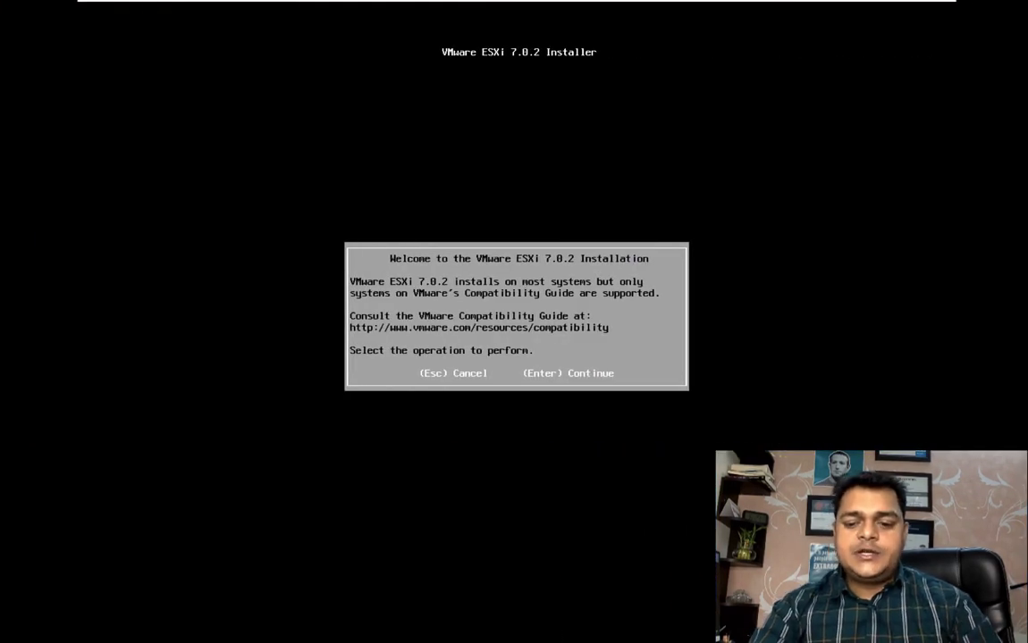
Step: Accept the ESXi license agreement, keeping the local 60.00 GiB VMware disk and the US Default keyboard layout for the installation
key("Return")
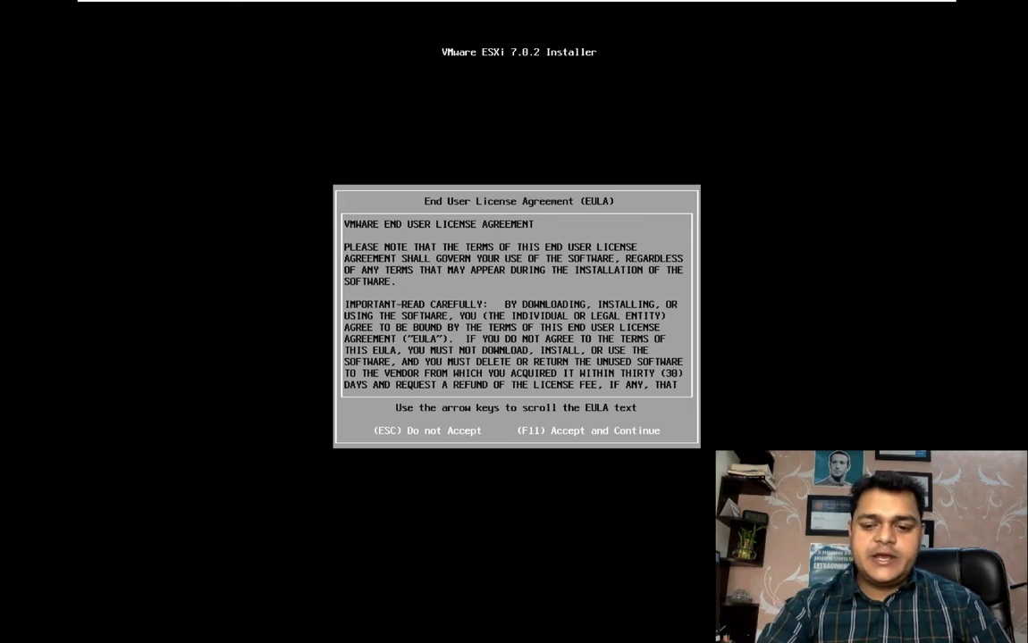
key("F11")
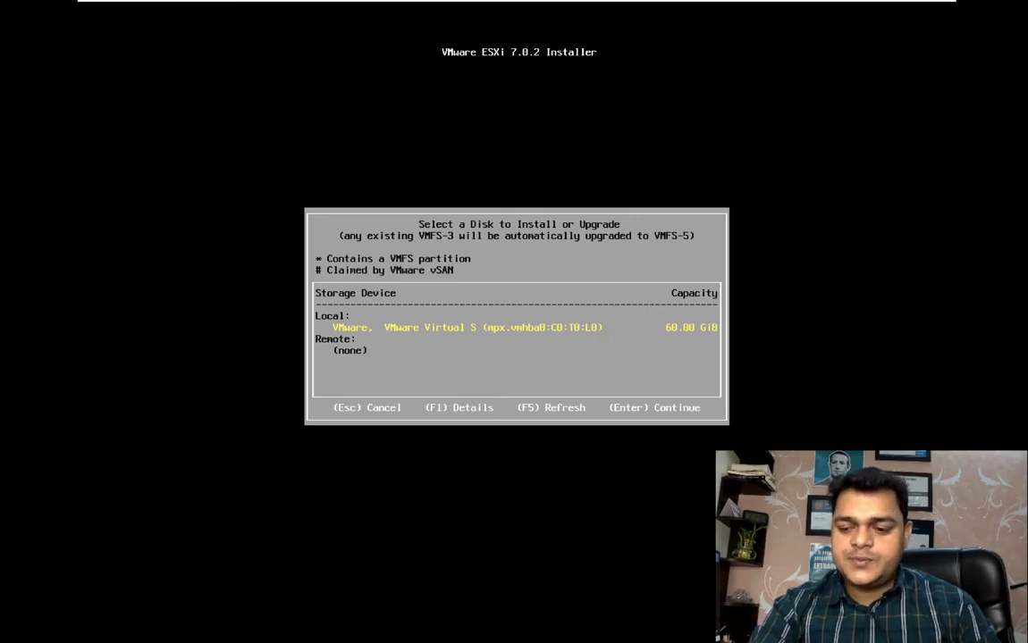
key("Return")
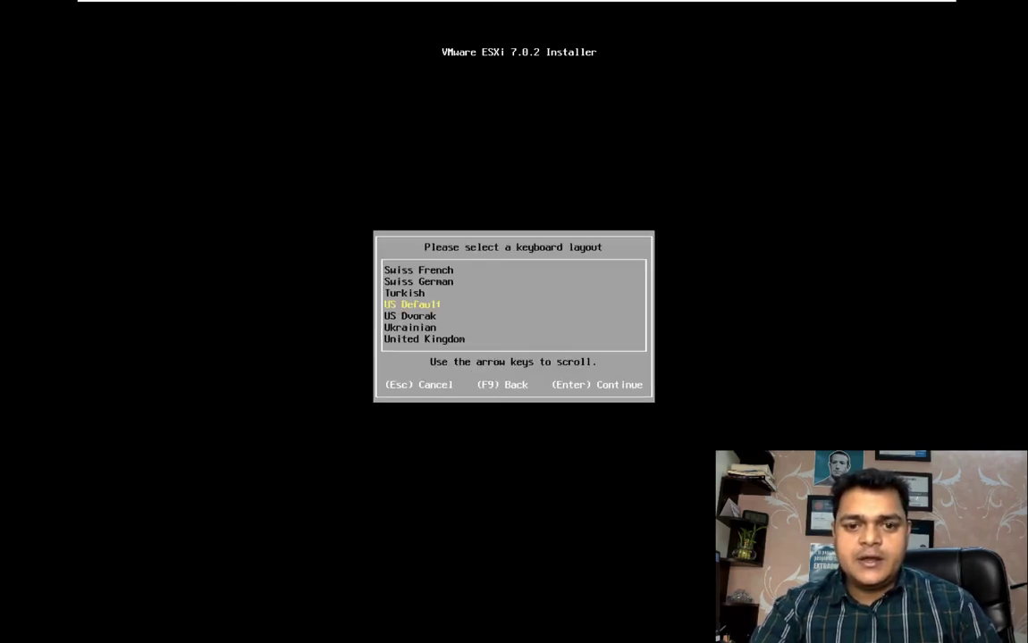
key("Return")
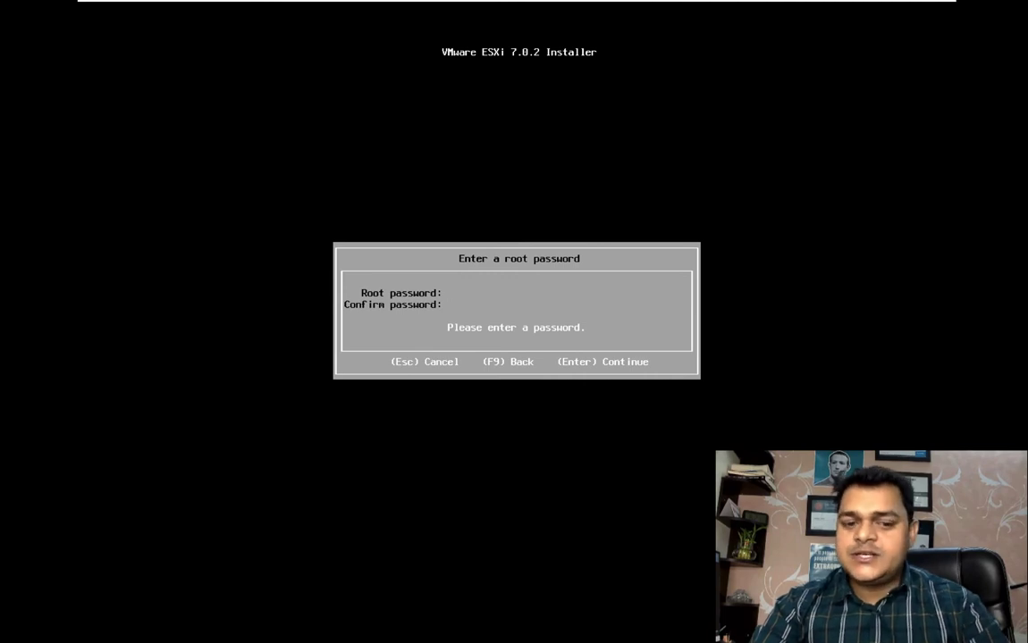
Step: Enter and confirm the root password for the ESXi host
type("****")
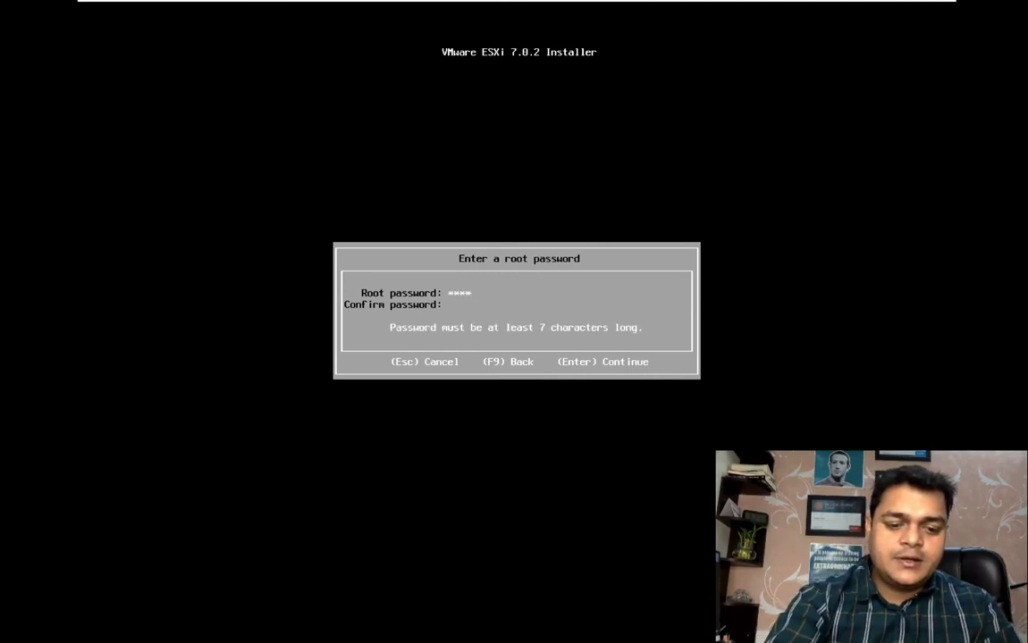
type("*****")
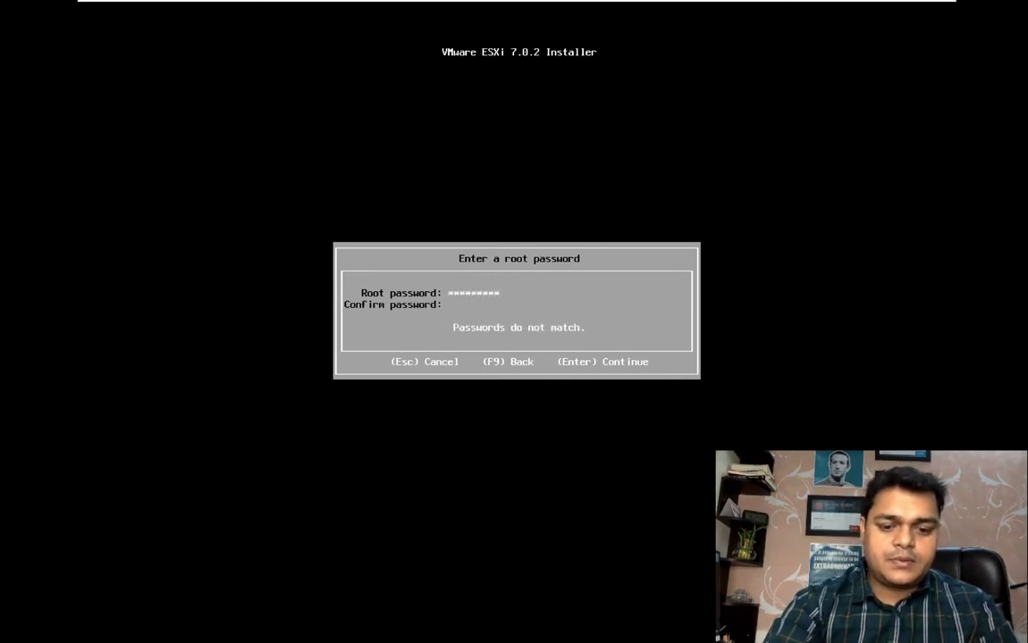
key("Tab")
type("*********")
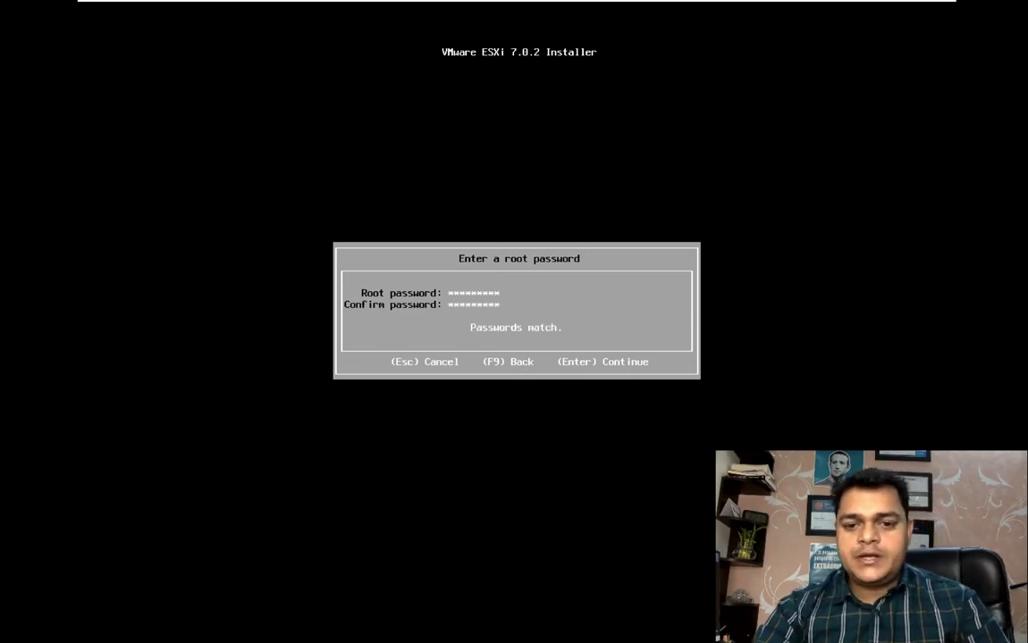
key("Return")
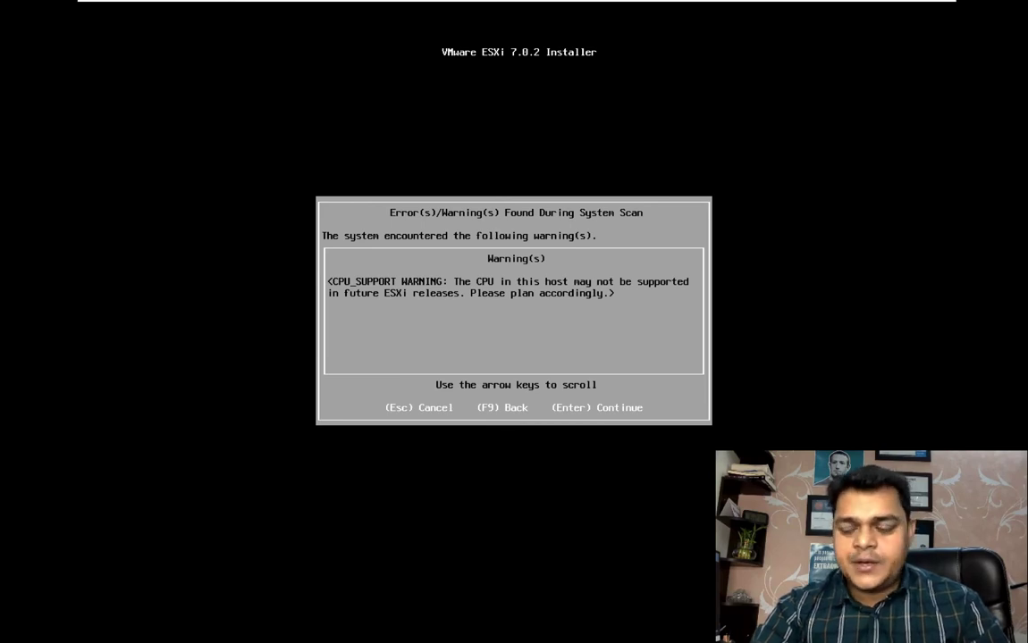
Step: Continue past the CPU support warning to install ESXi 7.0.2 on the chosen disk, and reboot the server
key("Return")
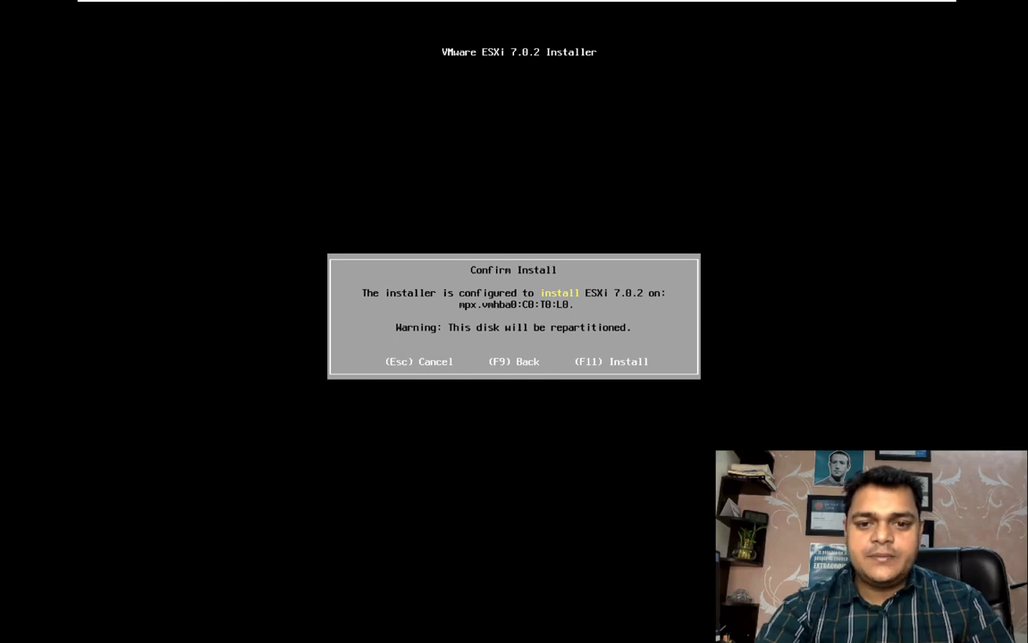
key("F11")
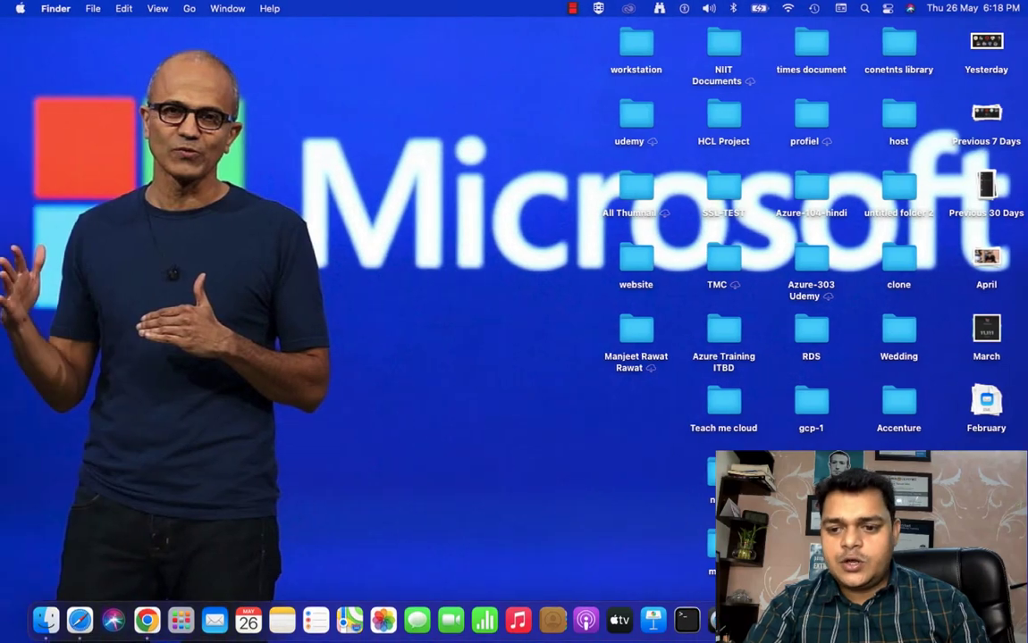
right_click(951, 620)
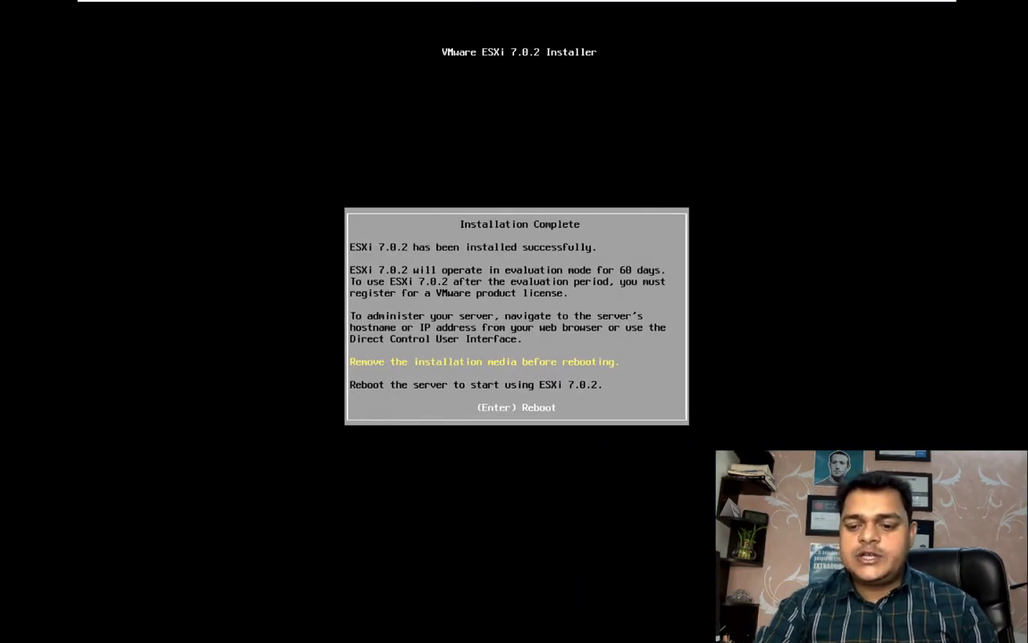
key("Return")
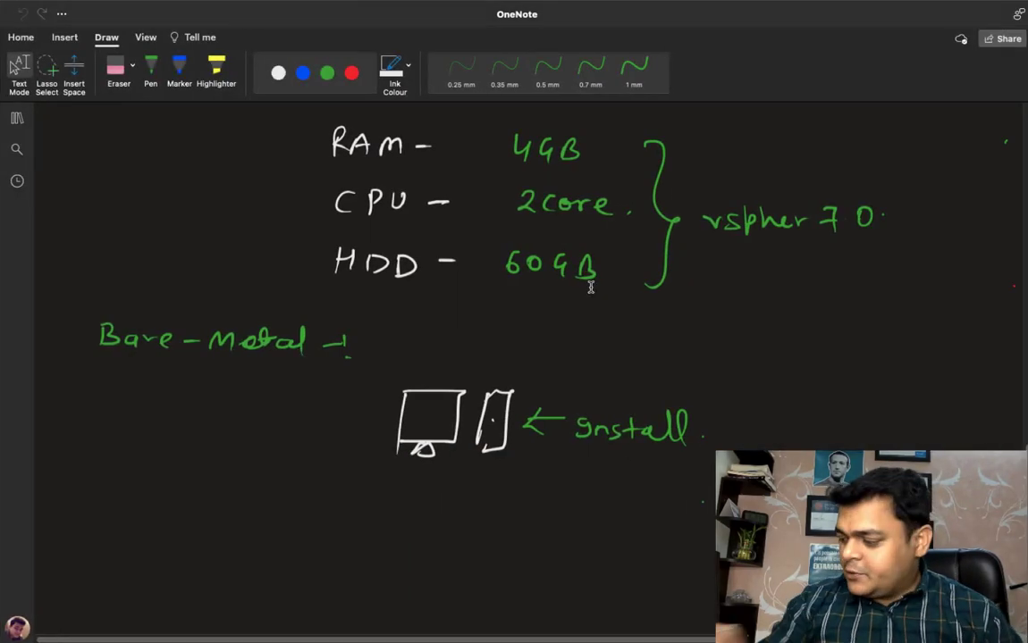
Step: In the OneNote notes, draw a red box labelled ESXI.7 below the Bare-Metal sketch
left_click(327, 73)
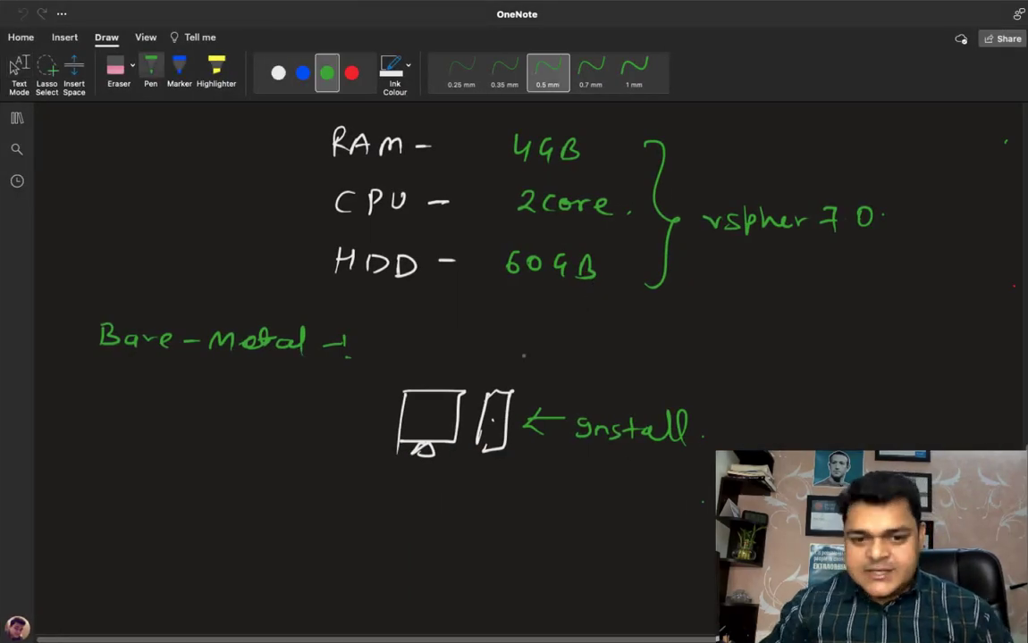
left_click(351, 73)
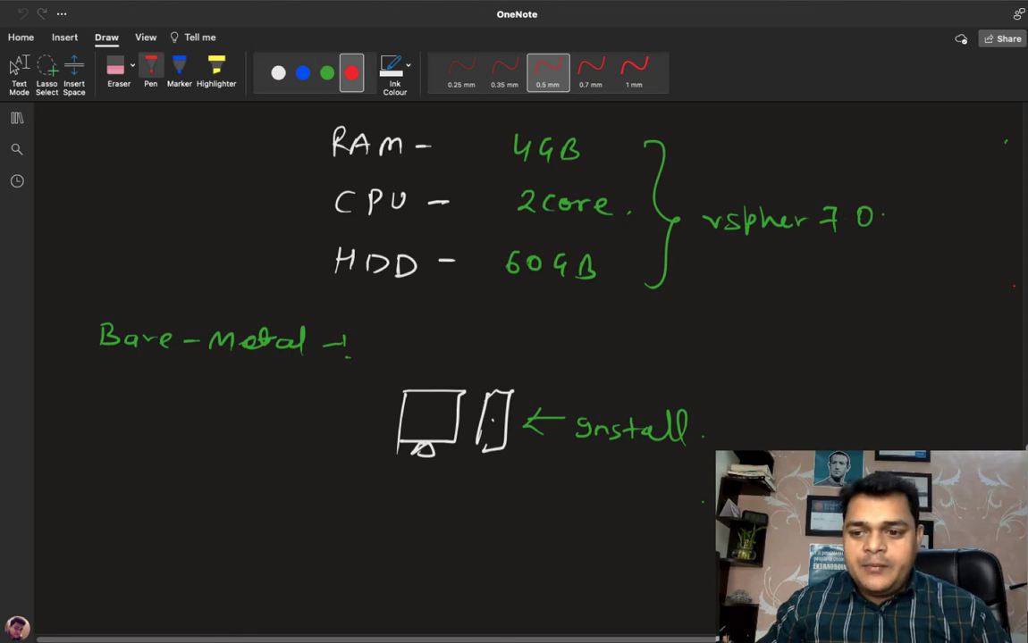
scroll(159, 487, "down", 2)
mouse_move(158, 475)
left_mouse_down()
mouse_move(159, 487)
mouse_move(184, 475)
mouse_move(209, 536)
mouse_move(150, 540)
left_mouse_up()
mouse_move(161, 438)
left_mouse_down()
mouse_move(159, 453)
mouse_move(207, 453)
mouse_move(214, 437)
mouse_move(238, 454)
mouse_move(344, 473)
left_mouse_up()
Step: Draw three blue arrows, one below another, pointing away from the ESXI.7 box
left_click(303, 74)
left_click_drag(270, 526, 328, 527)
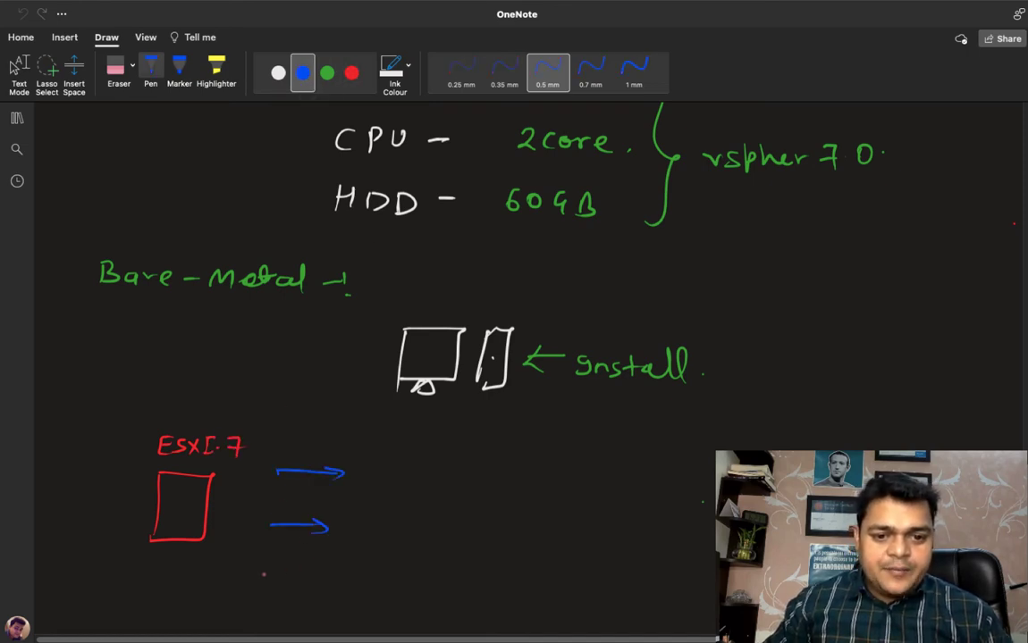
left_click_drag(261, 576, 323, 577)
Step: Write "web client" in green beside the first blue arrow
left_click(328, 73)
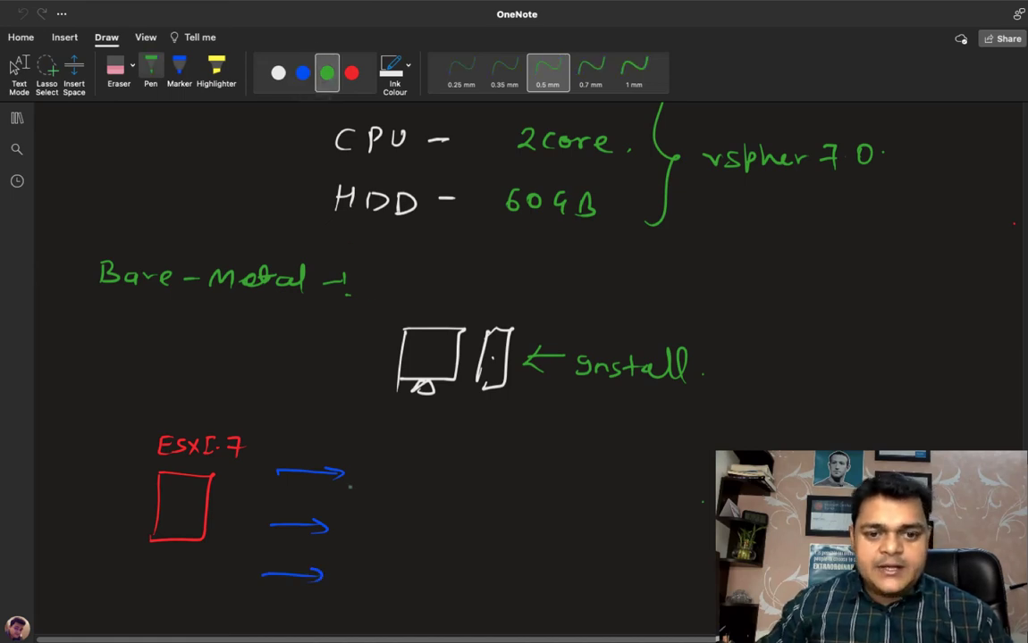
left_click_drag(362, 474, 399, 481)
mouse_move(408, 467)
left_mouse_down()
mouse_move(413, 482)
mouse_move(443, 487)
left_mouse_up()
mouse_move(460, 465)
left_mouse_down()
mouse_move(464, 487)
mouse_move(534, 482)
left_mouse_up()
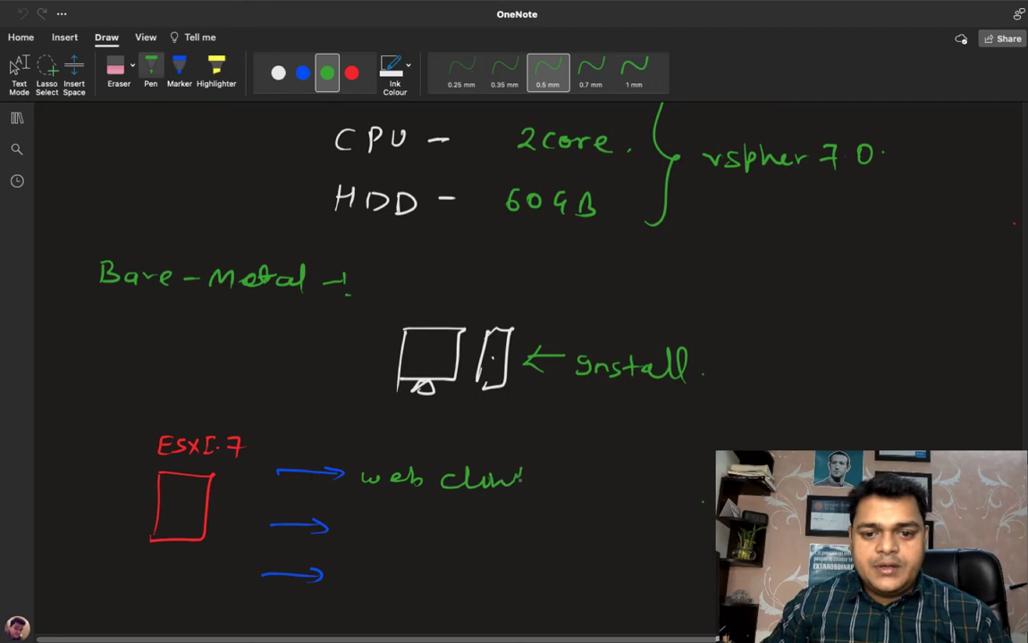
left_click(557, 481)
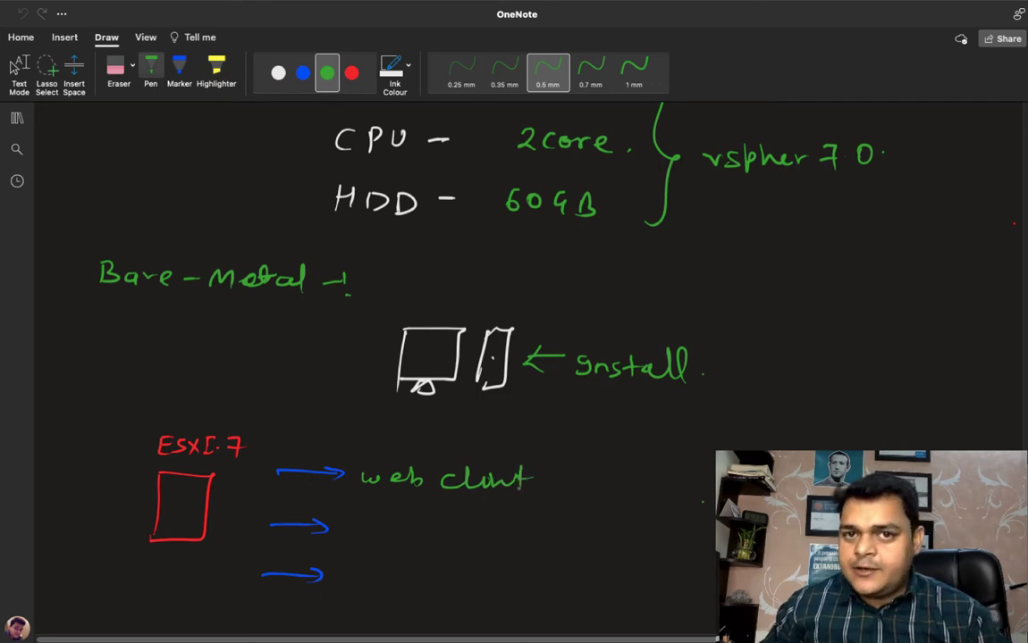
Step: Write "DCUI" in white beside the second blue arrow
left_click(278, 72)
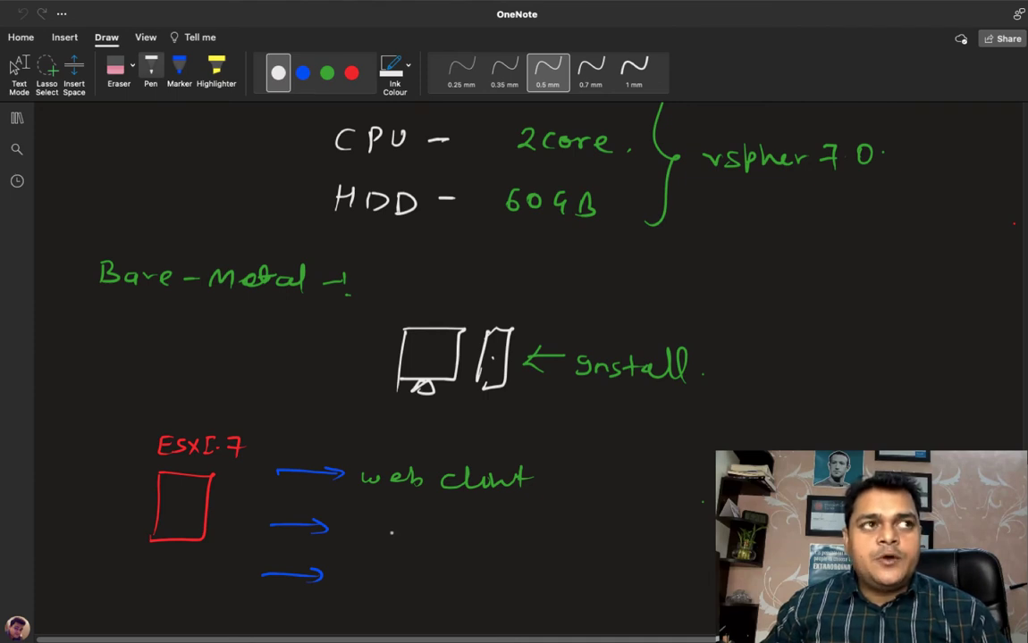
mouse_move(388, 526)
left_mouse_down()
mouse_move(388, 541)
mouse_move(431, 527)
mouse_move(474, 541)
mouse_move(480, 525)
mouse_move(480, 541)
left_mouse_up()
left_click_drag(418, 533, 427, 533)
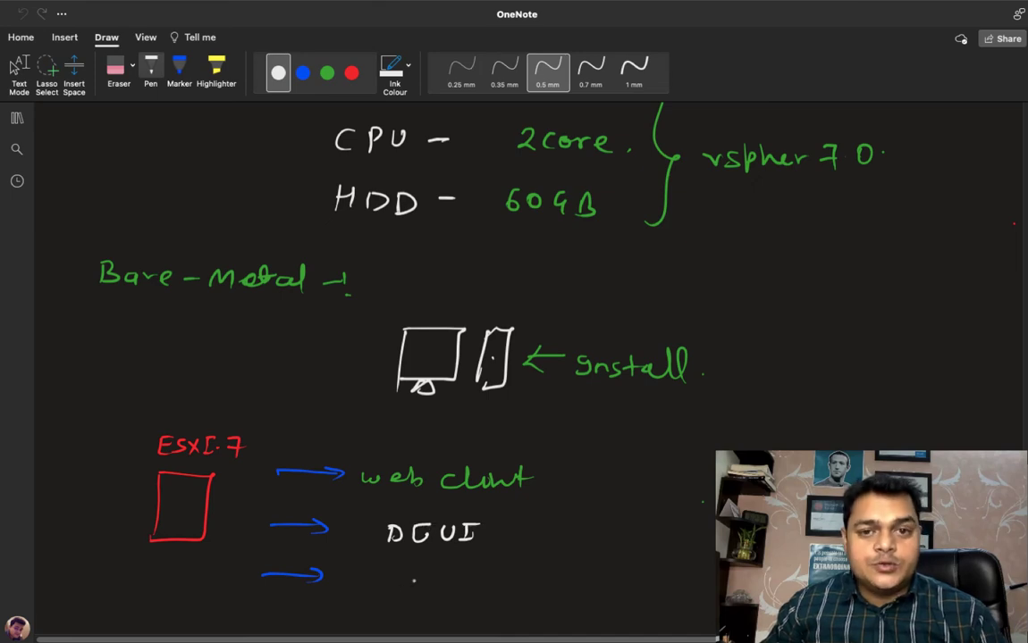
Step: Write "Putty (SSH)" in white beside the third blue arrow
mouse_move(381, 567)
left_mouse_down()
mouse_move(381, 590)
mouse_move(395, 579)
mouse_move(420, 588)
left_mouse_up()
mouse_move(424, 568)
left_mouse_down()
mouse_move(438, 569)
mouse_move(440, 582)
left_mouse_up()
left_click_drag(452, 568, 442, 597)
mouse_move(501, 575)
left_mouse_down()
mouse_move(491, 588)
mouse_move(546, 592)
left_mouse_up()
left_click(543, 587)
mouse_move(547, 585)
left_mouse_down()
mouse_move(569, 583)
mouse_move(562, 593)
left_mouse_up()
Step: Draw a blue arrow pointing away from "web client" and write "GUI" in blue at its tip
left_click(18, 70)
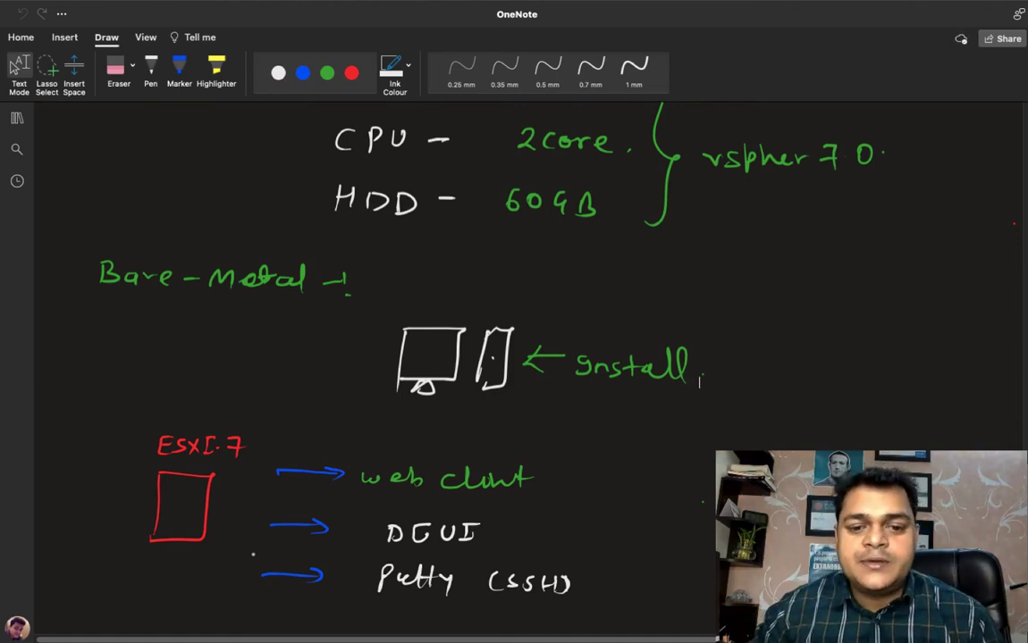
left_click(303, 73)
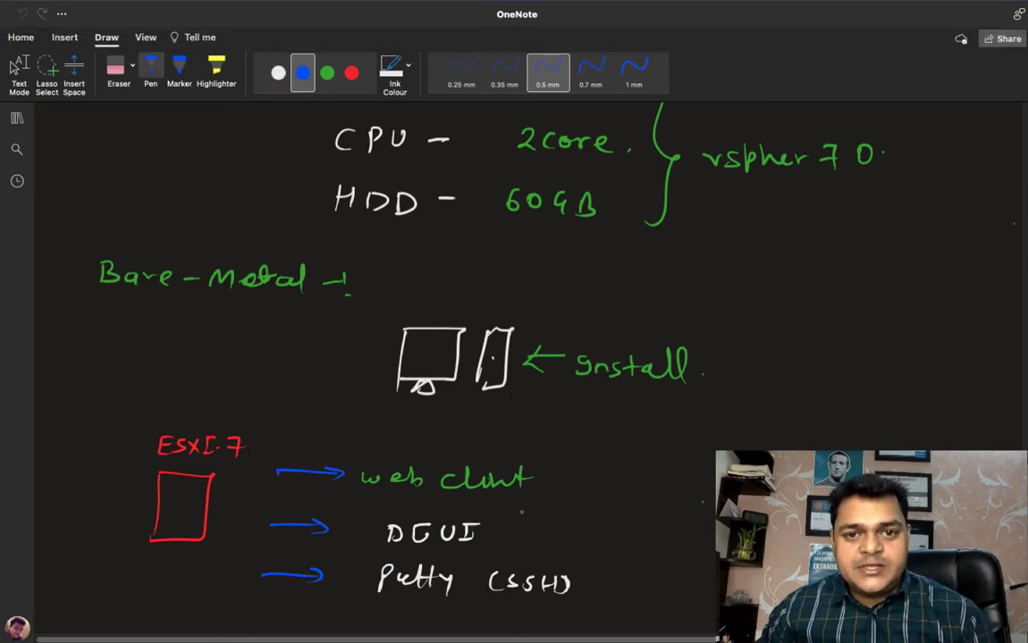
key("ctrl+Left")
key("ctrl+Right")
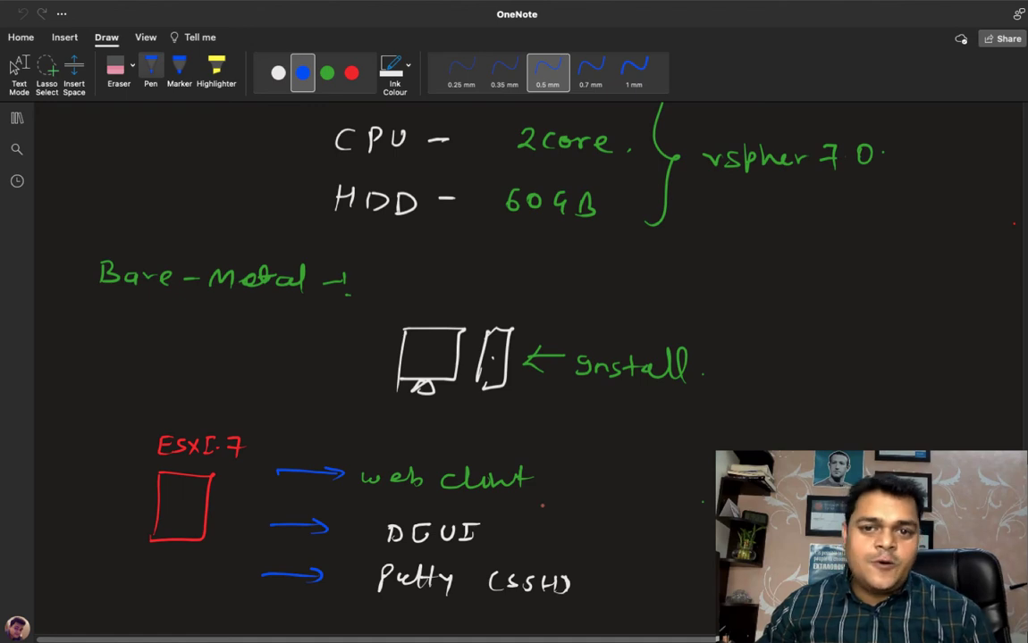
mouse_move(556, 480)
left_mouse_down()
mouse_move(628, 480)
mouse_move(613, 486)
left_mouse_up()
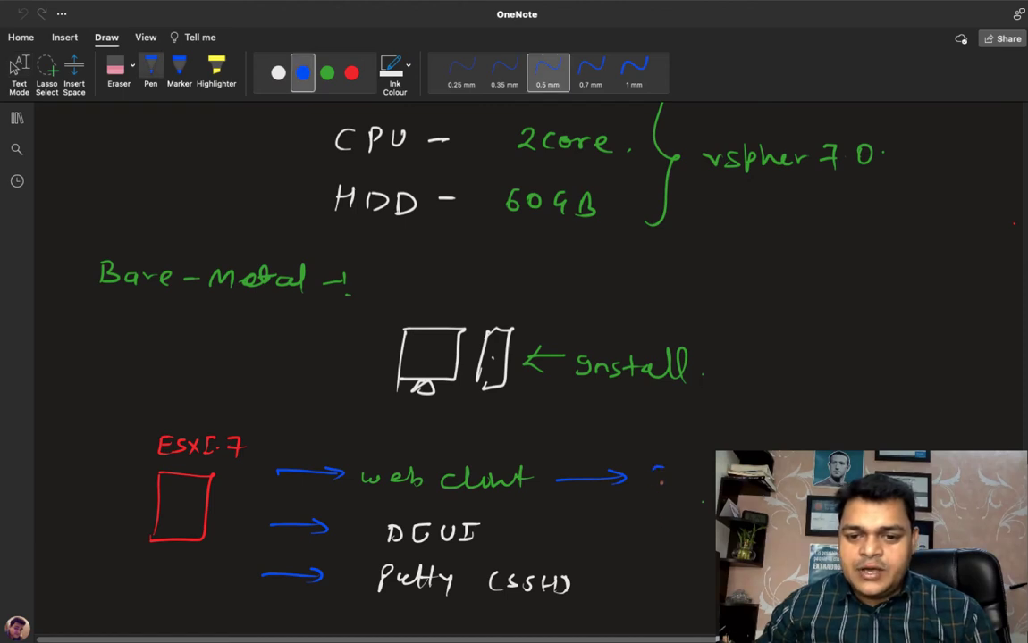
mouse_move(663, 471)
left_mouse_down()
mouse_move(664, 482)
mouse_move(693, 472)
mouse_move(709, 490)
left_mouse_up()
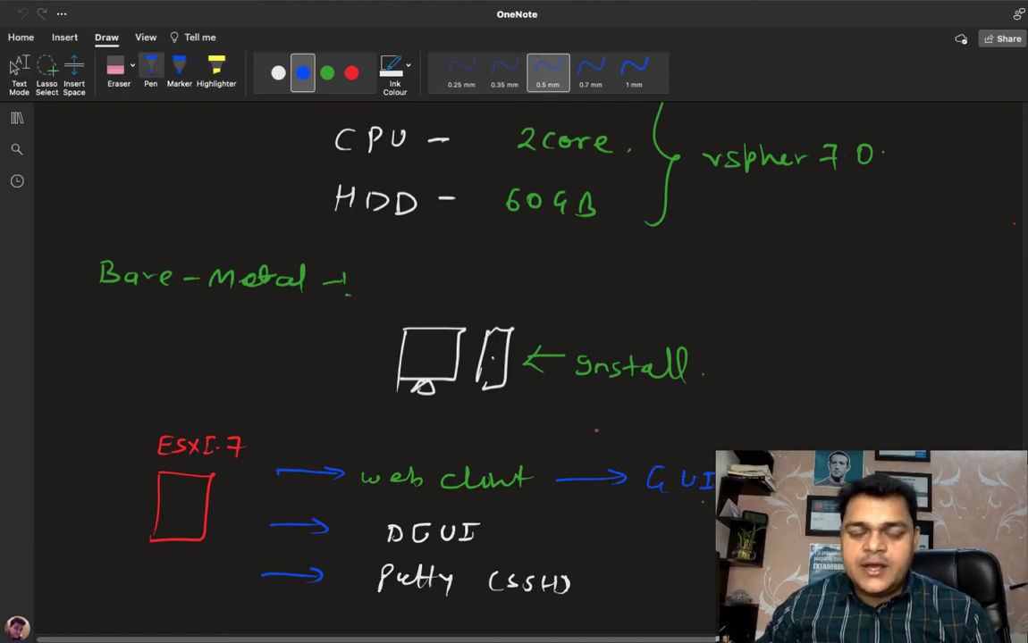
Step: Draw white branch arrows above "GUI" labelled "VM" and "Storage", and add a white bracket line on their far side
left_click(278, 73)
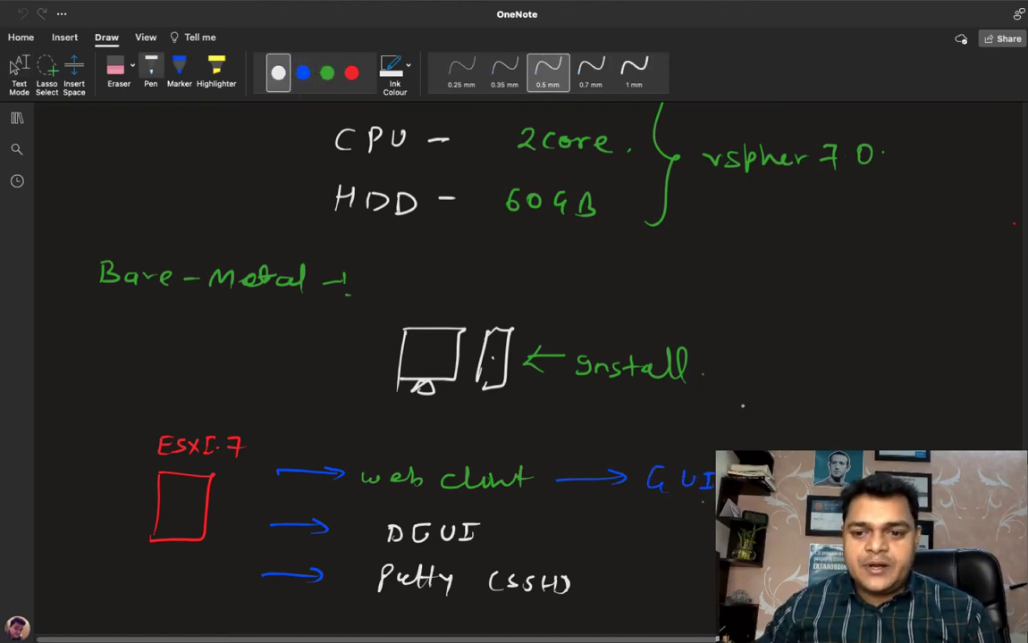
mouse_move(738, 447)
left_mouse_down()
mouse_move(792, 411)
mouse_move(786, 420)
mouse_move(865, 418)
mouse_move(796, 448)
left_mouse_up()
left_click_drag(824, 435, 815, 449)
left_click_drag(833, 436, 832, 449)
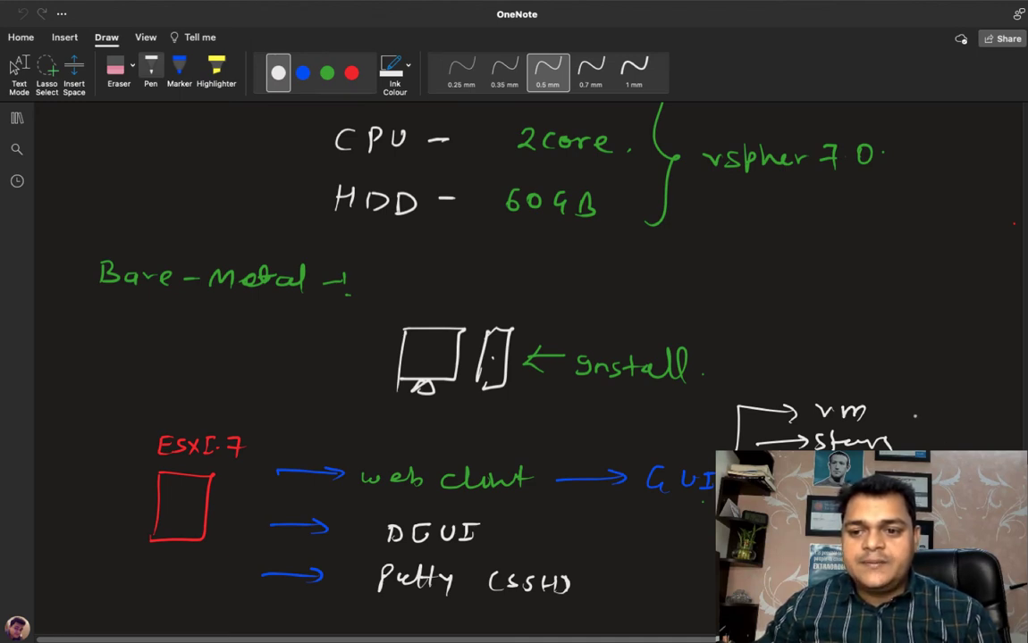
left_click_drag(908, 418, 941, 450)
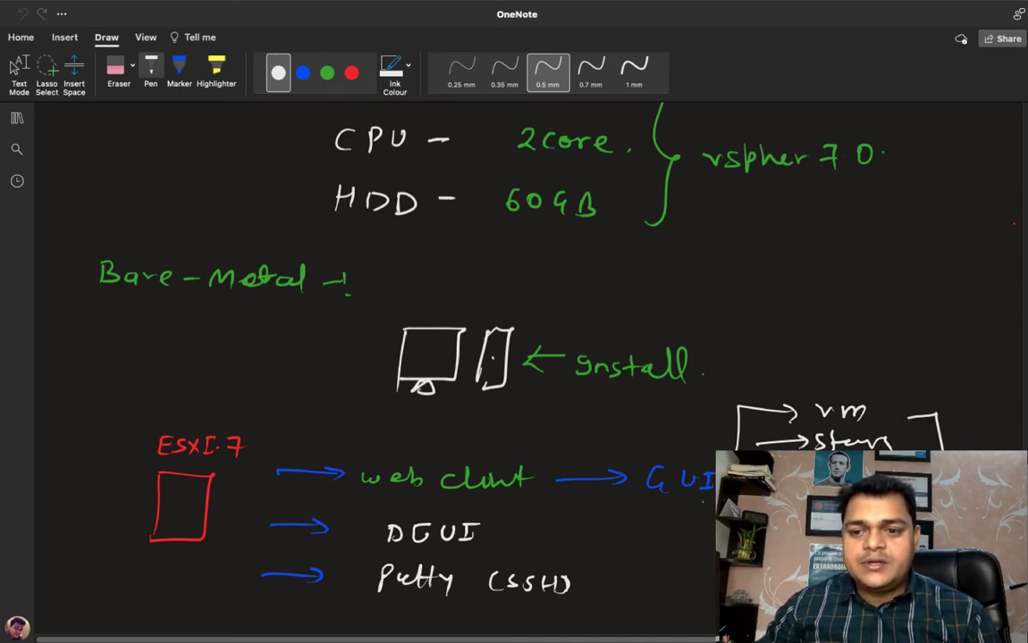
Step: Draw a green arrow pointing away from "DCUI" and write a green note starting with "Pass" at its tip
left_click(328, 72)
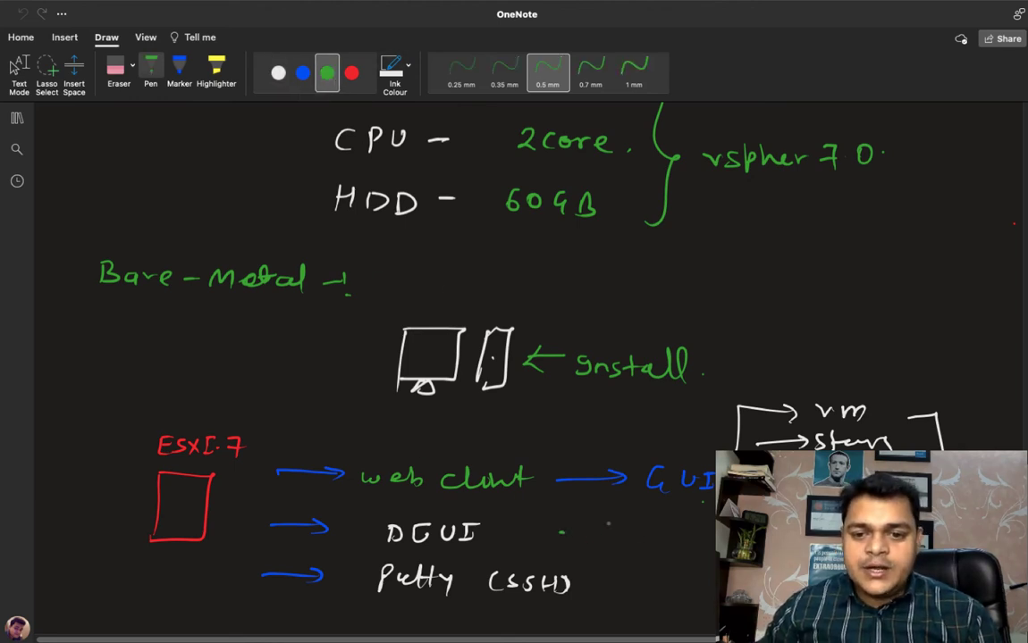
left_click_drag(559, 531, 623, 531)
mouse_move(611, 524)
left_mouse_down()
mouse_move(612, 538)
mouse_move(704, 536)
left_mouse_up()
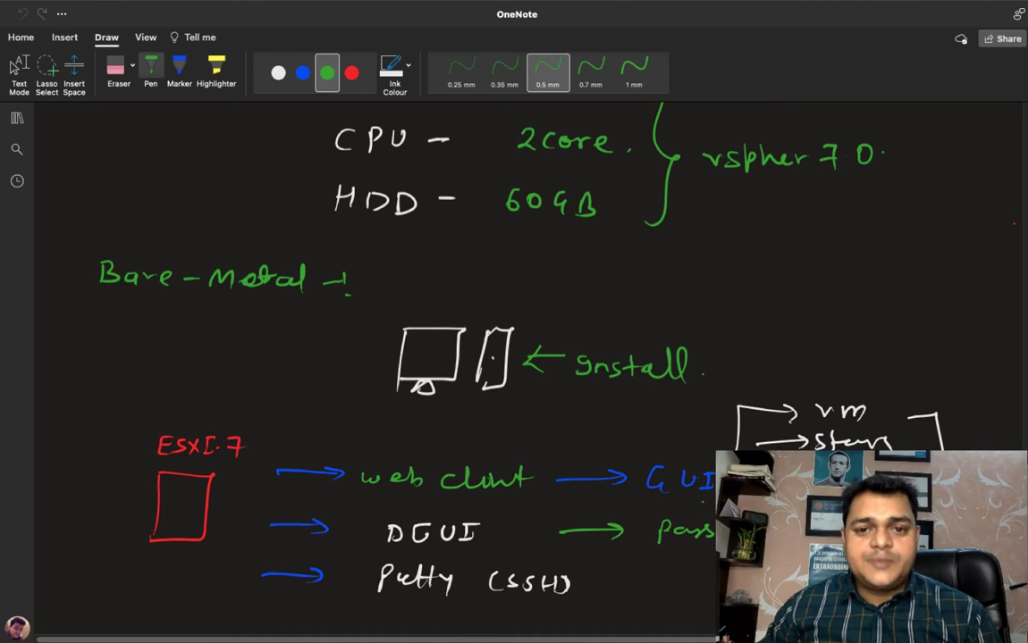
Step: Draw a blue arrow pointing away from "Putty (SSH)" and write a blue note starting with "T" at its tip
left_click(303, 72)
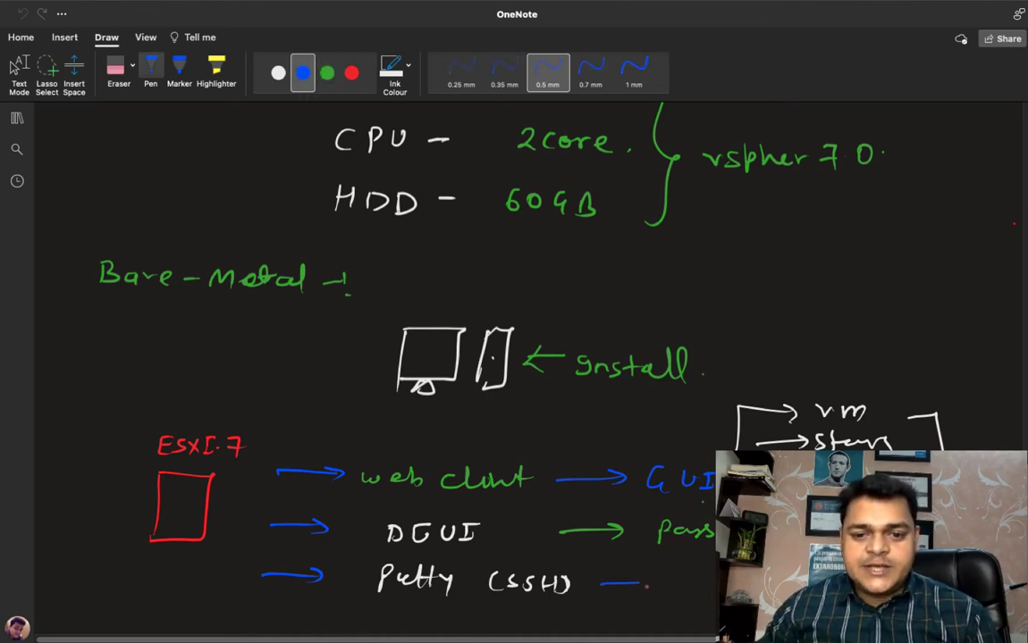
left_click_drag(601, 584, 697, 577)
left_click_drag(686, 578, 687, 593)
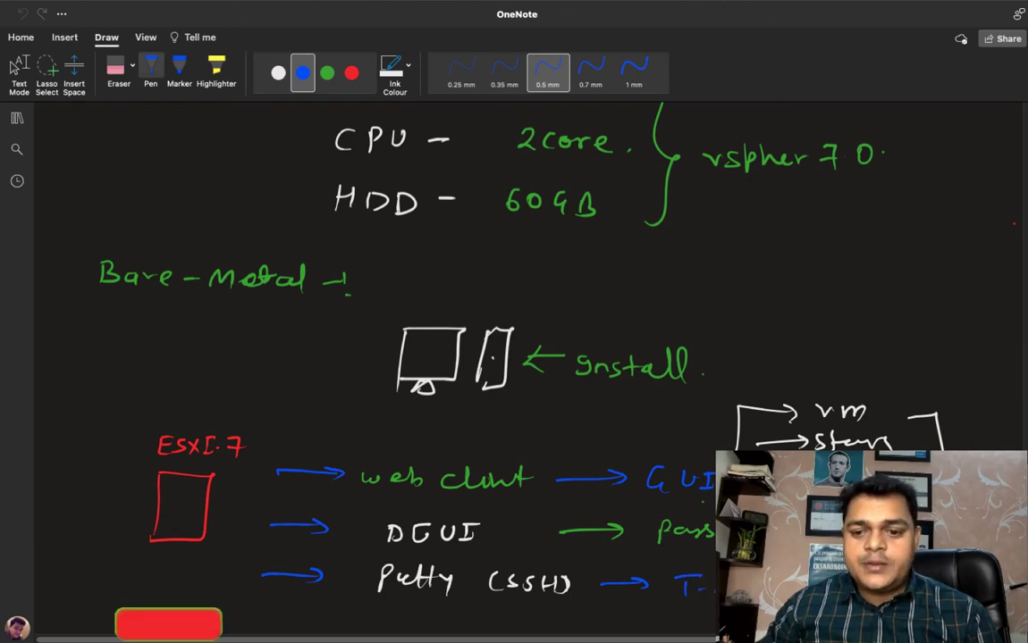
left_click(18, 70)
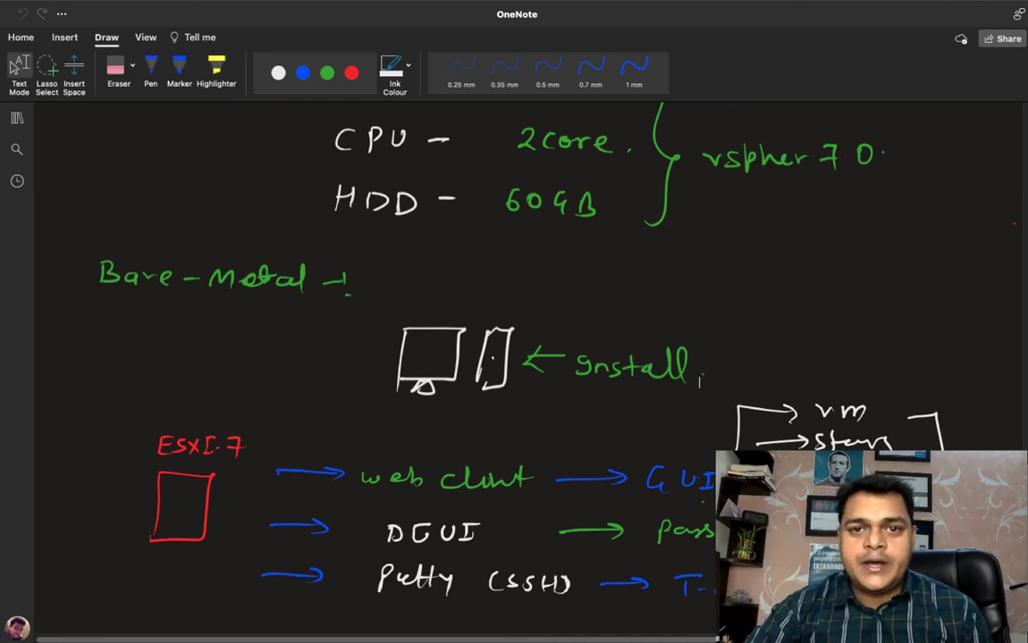
Step: Switch to the remote ThinkPad, minimize the ESXi console, and open Google Chrome without restoring the previous pages
mouse_move(619, 628)
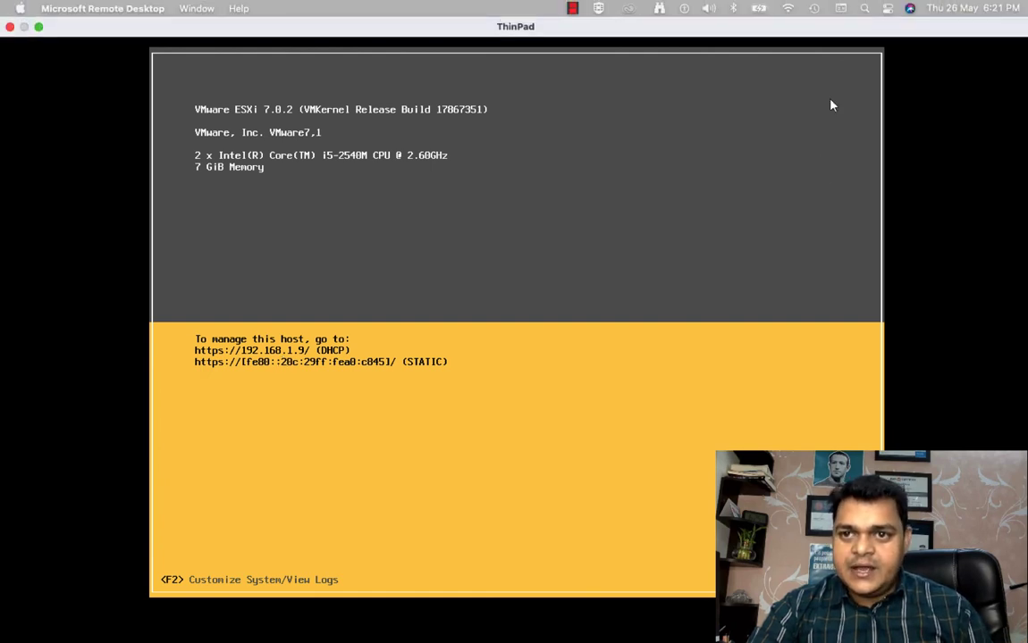
left_click(899, 13)
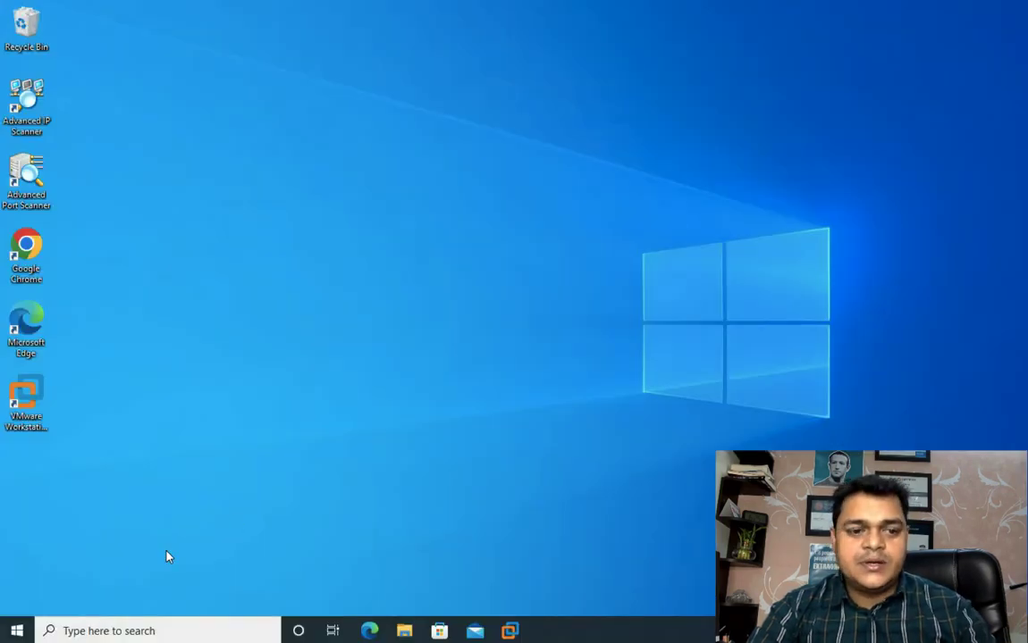
double_click(27, 250)
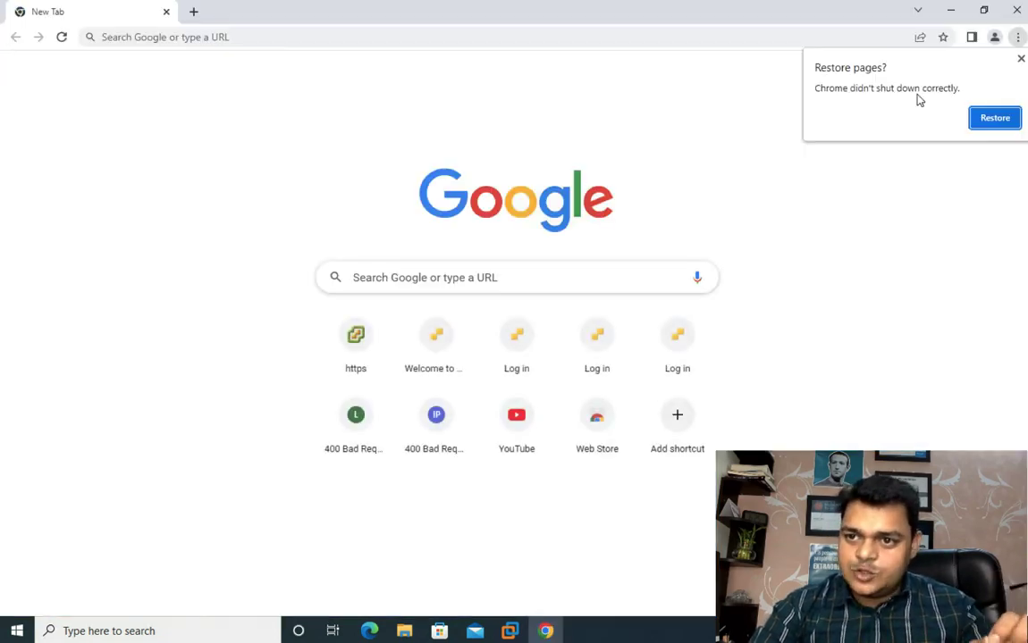
left_click(1021, 59)
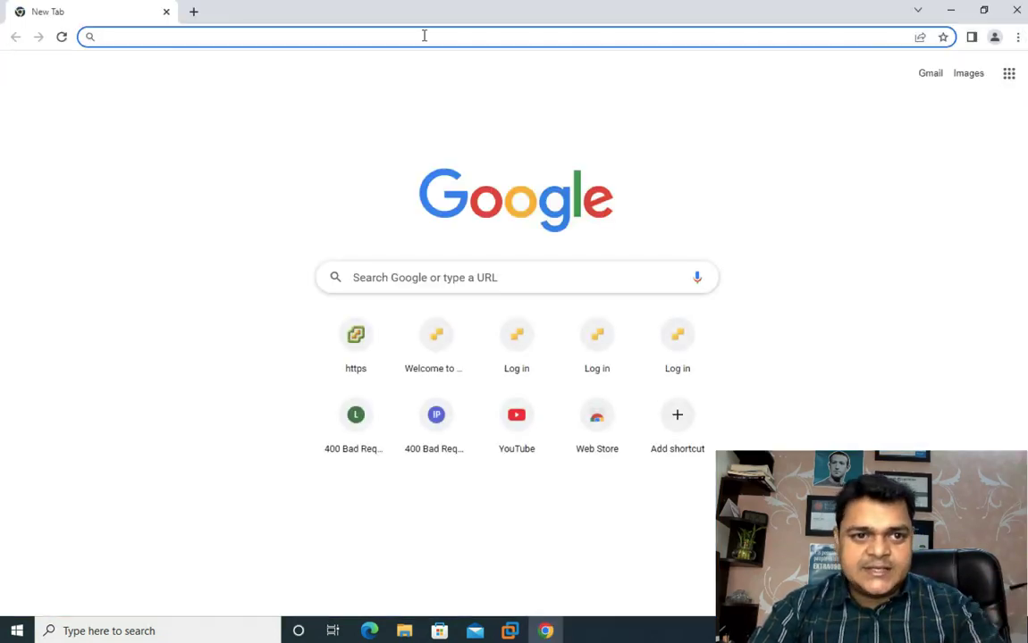
Step: Browse to the ESXi host at 192.168.1.9 and proceed past the certificate warning
type("192.")
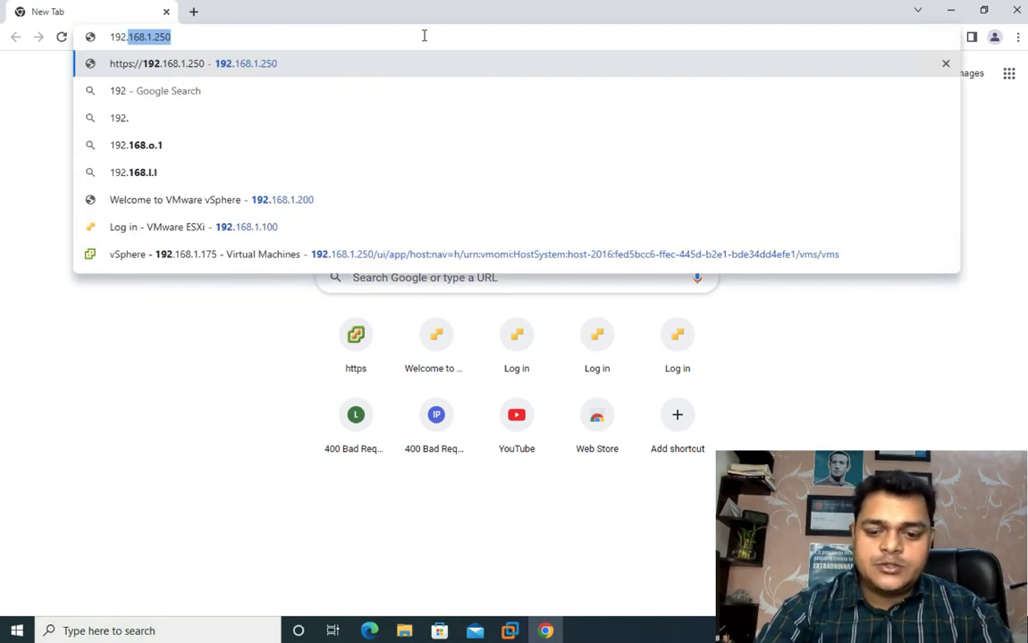
type("168.1.")
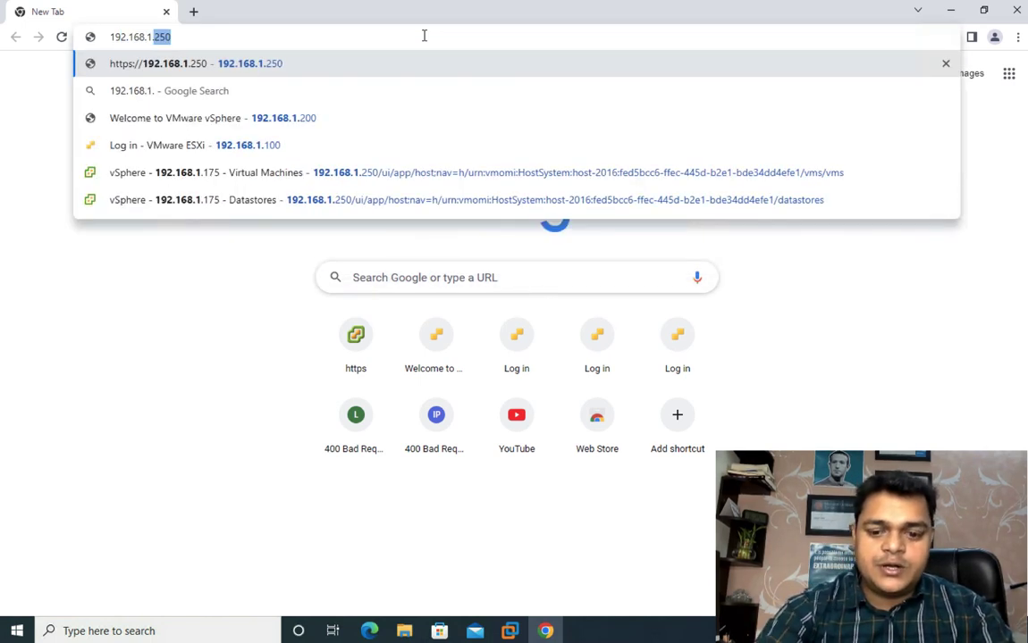
type("9")
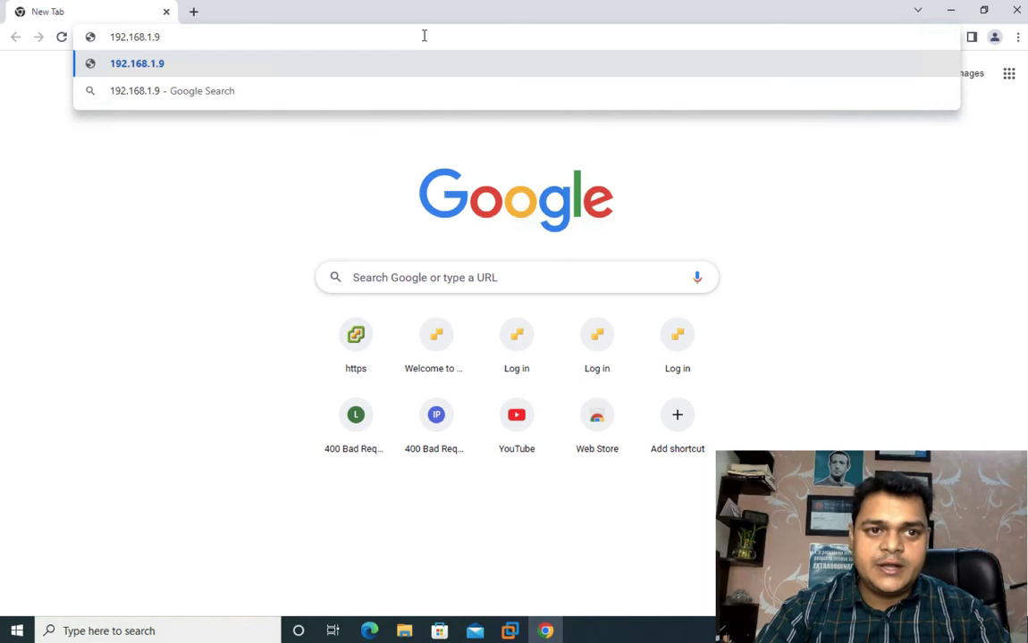
key("Return")
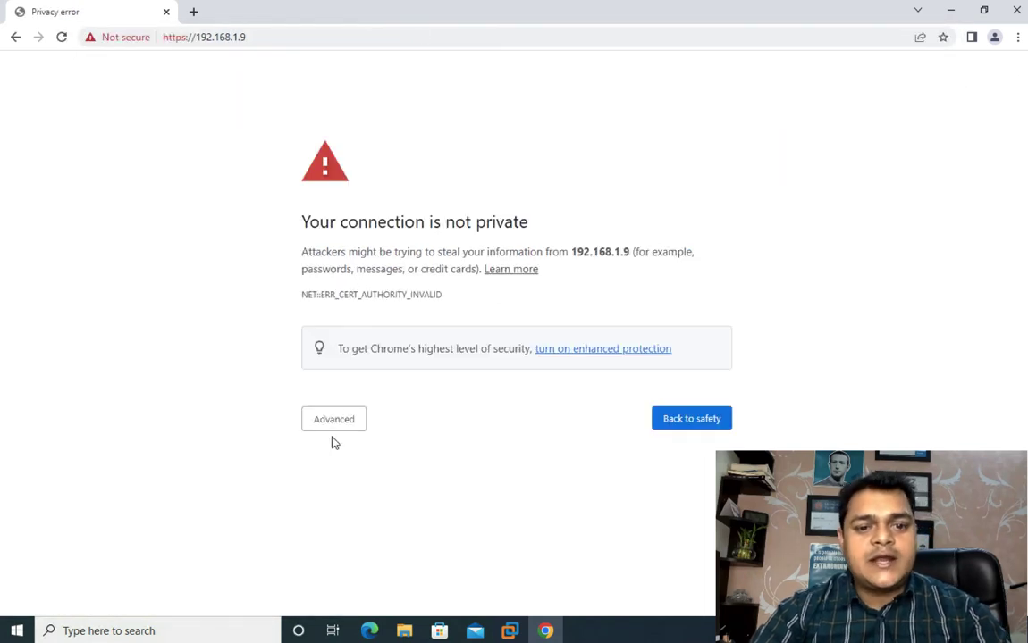
left_click(338, 421)
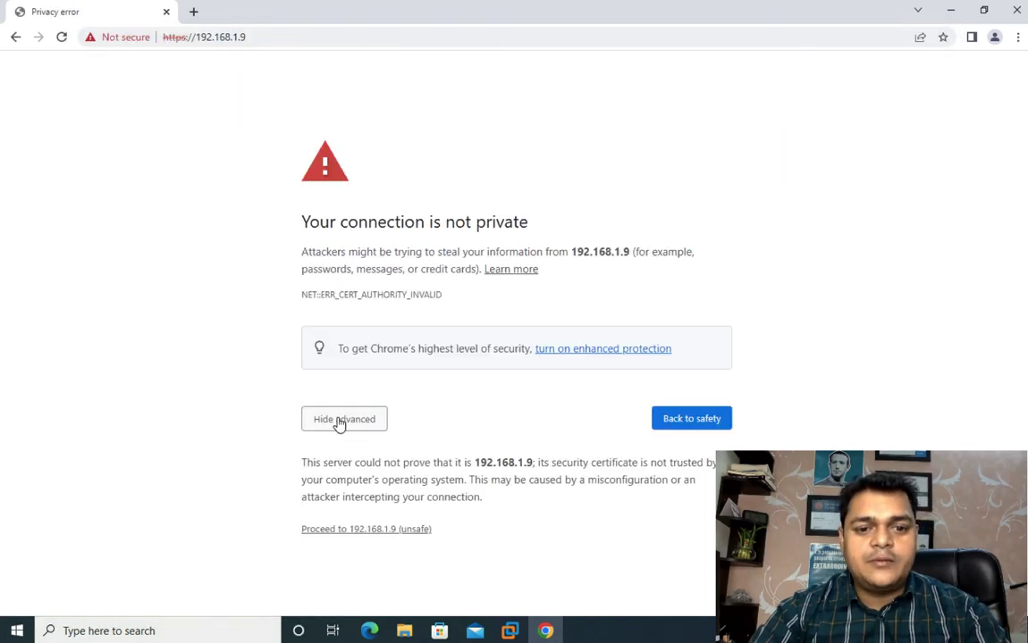
left_click(354, 531)
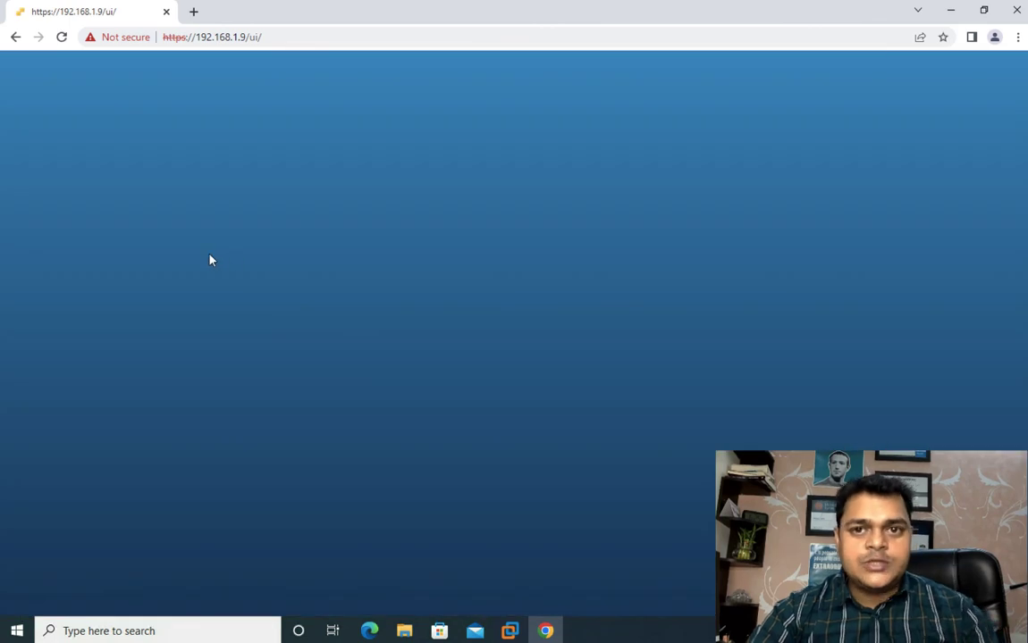
Step: Log in to the ESXi web client as root with the account password and close the dialog shown at first login
left_click(154, 296)
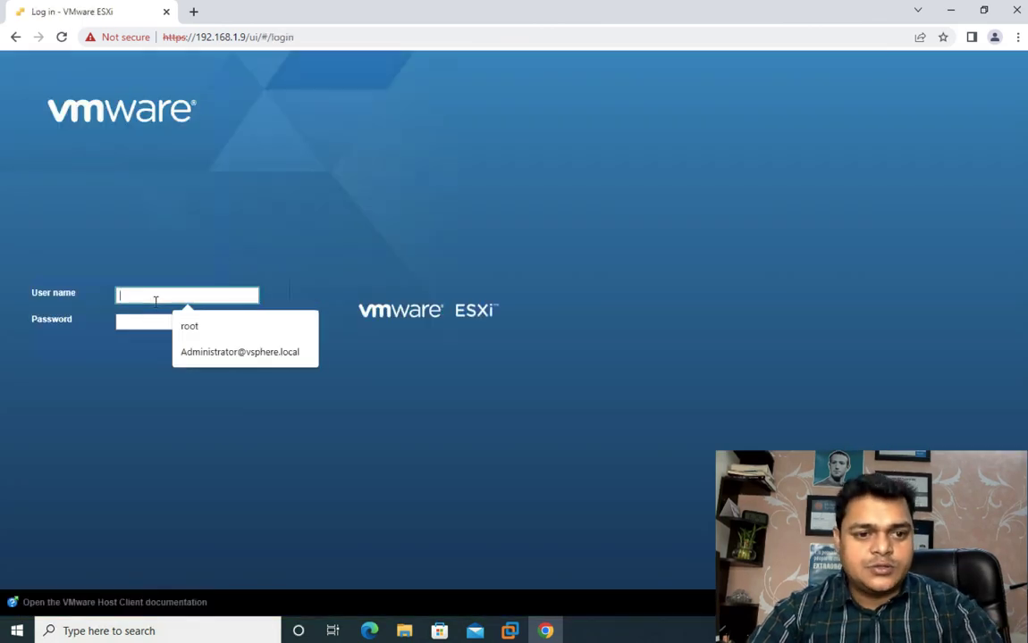
left_click(208, 327)
left_click(167, 319)
type("••")
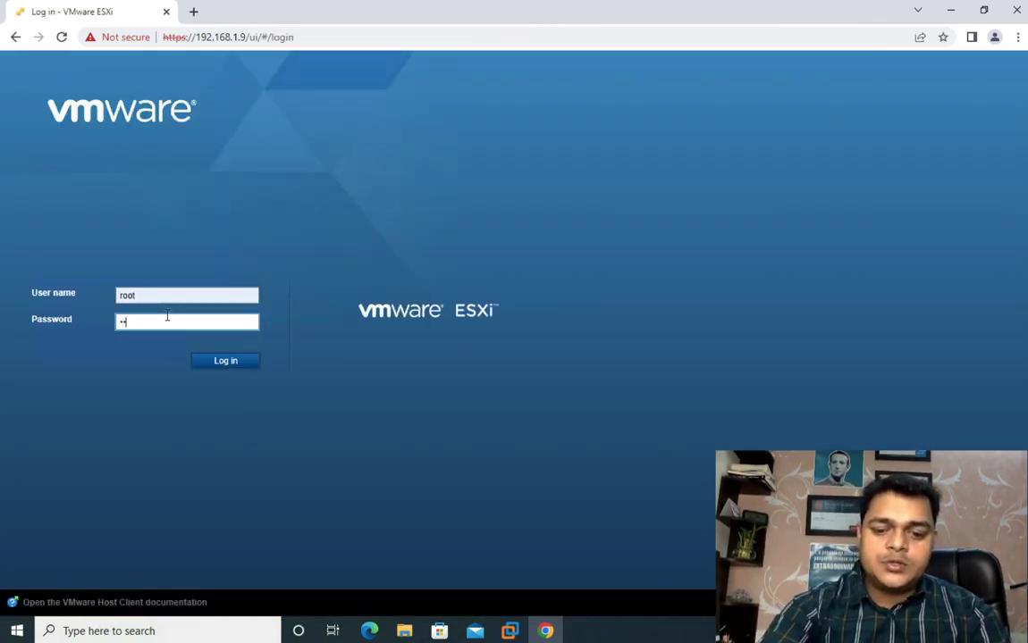
type("•••••••")
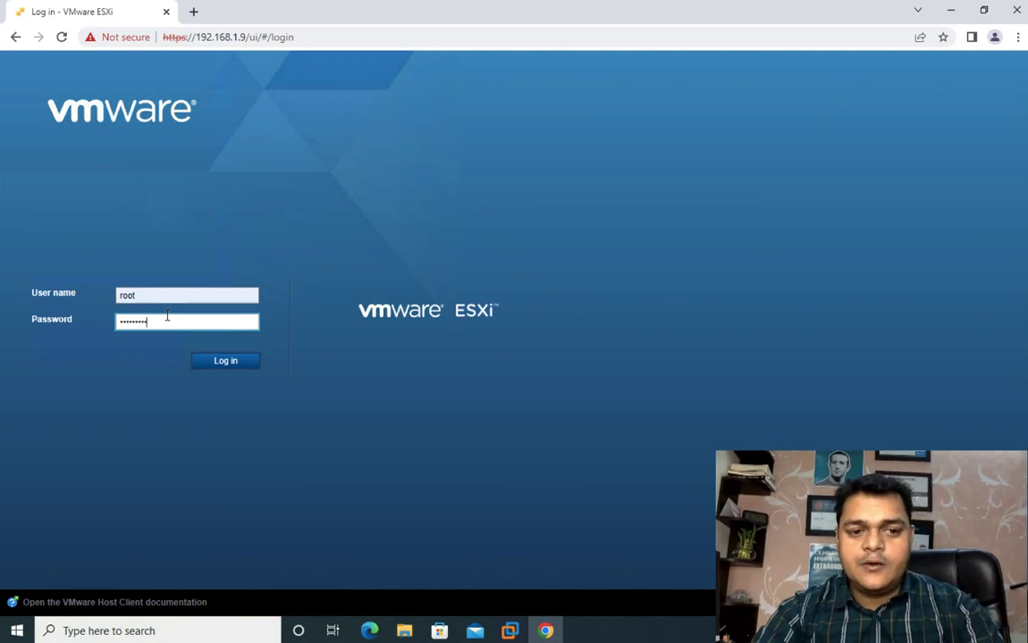
left_click(235, 362)
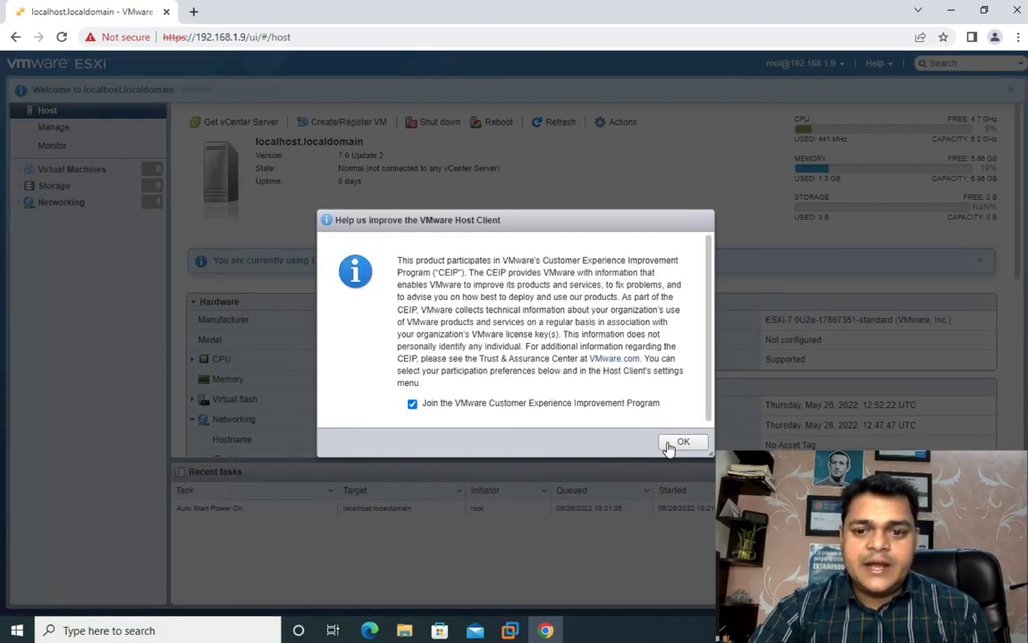
left_click(676, 439)
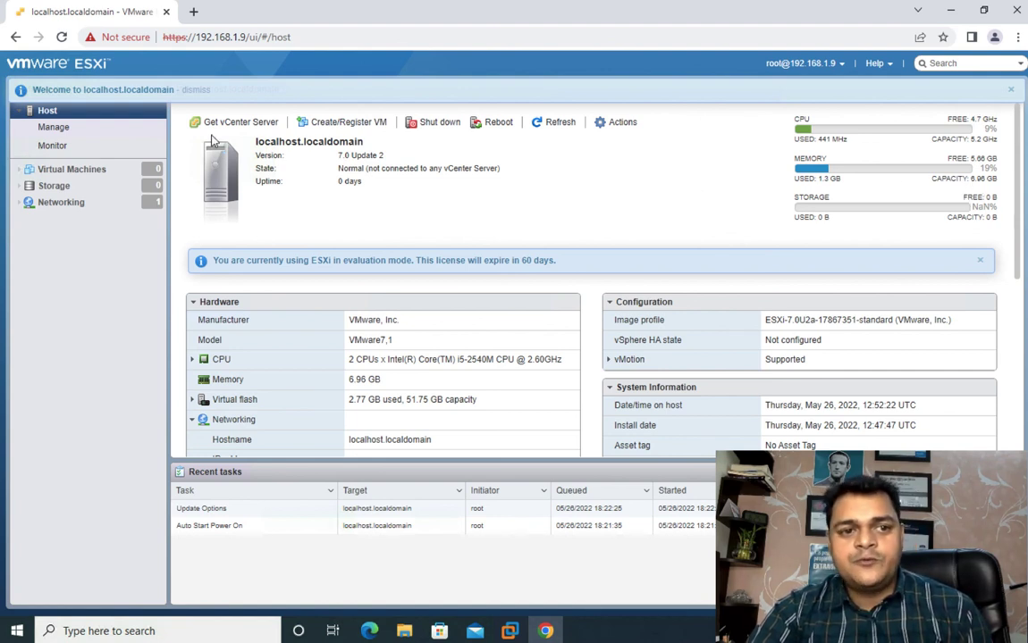
Step: Look through the host's Virtual Machines, Storage, Networking and Manage pages, and return to the Host overview
left_click(58, 170)
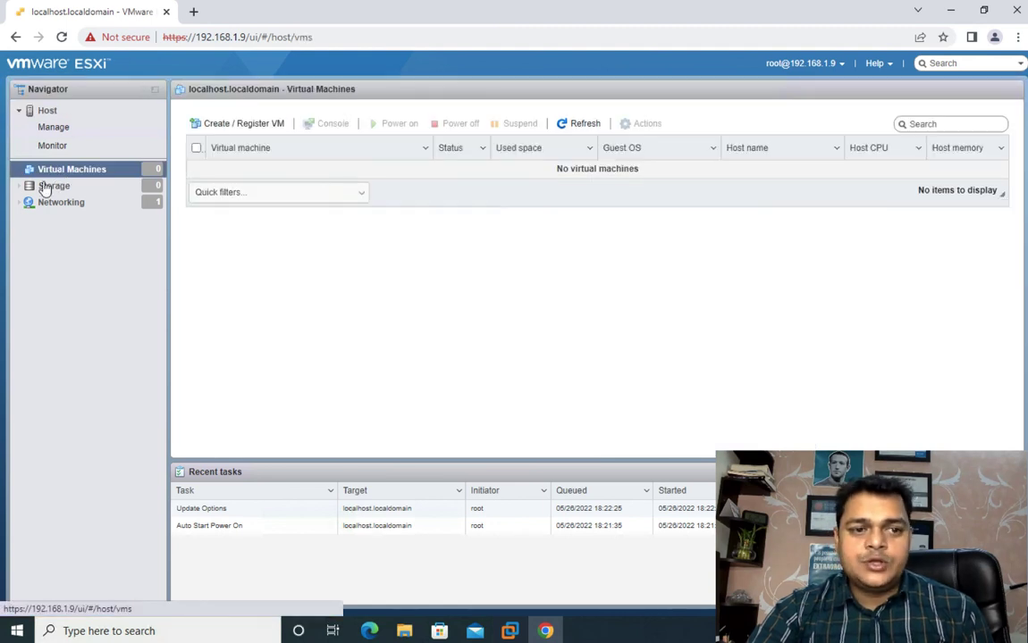
left_click(47, 186)
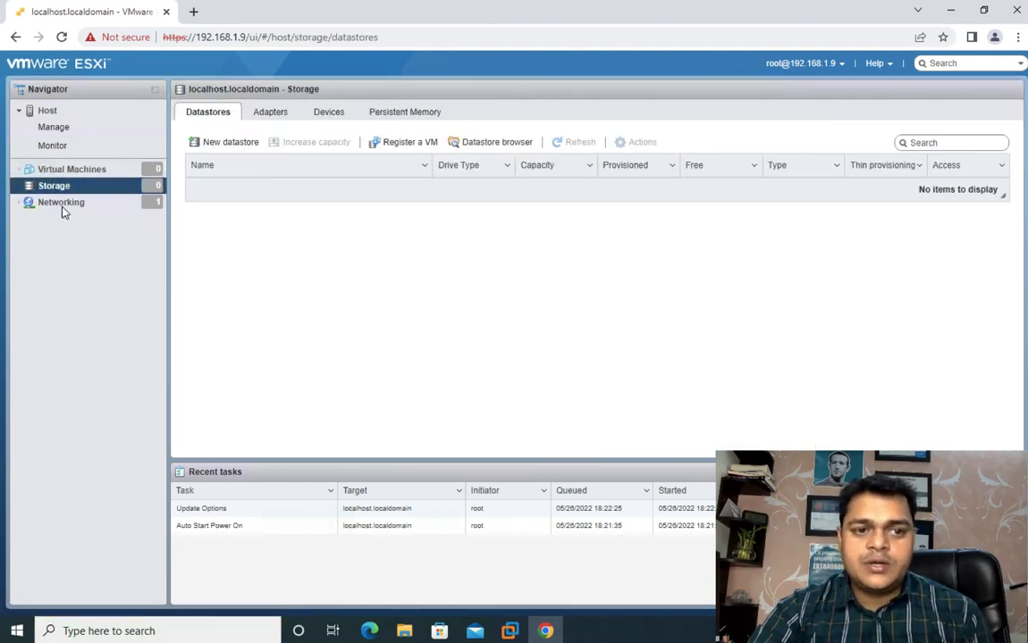
left_click(62, 206)
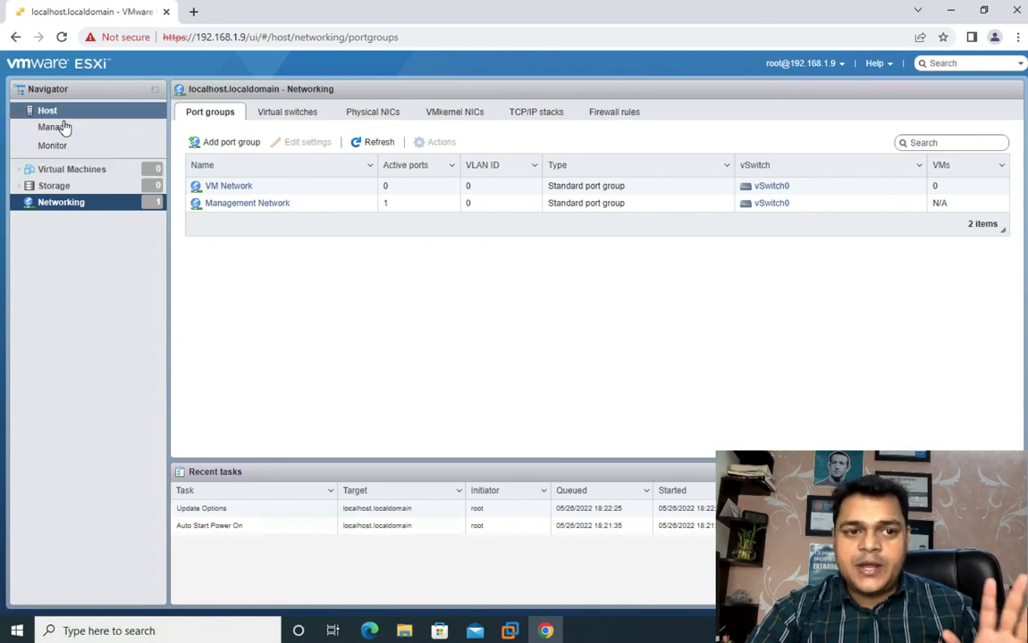
left_click(53, 127)
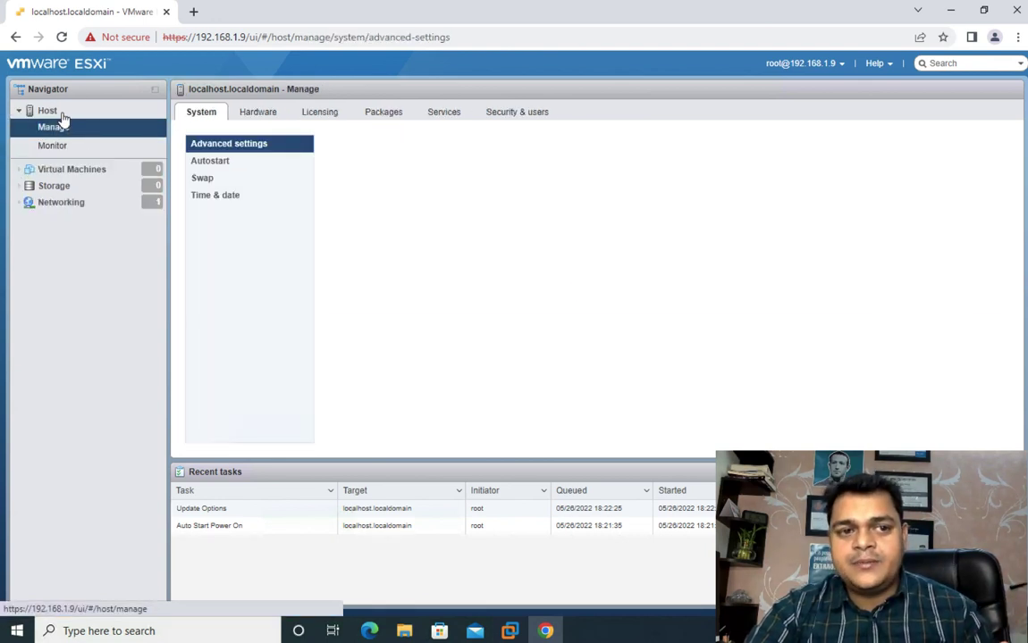
left_click(61, 114)
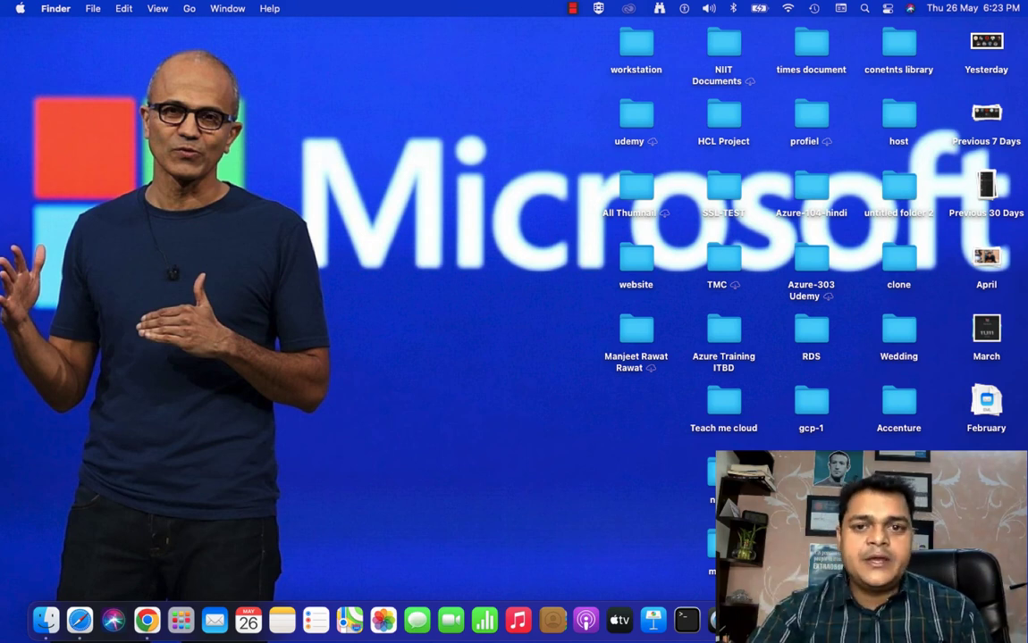
right_click(952, 621)
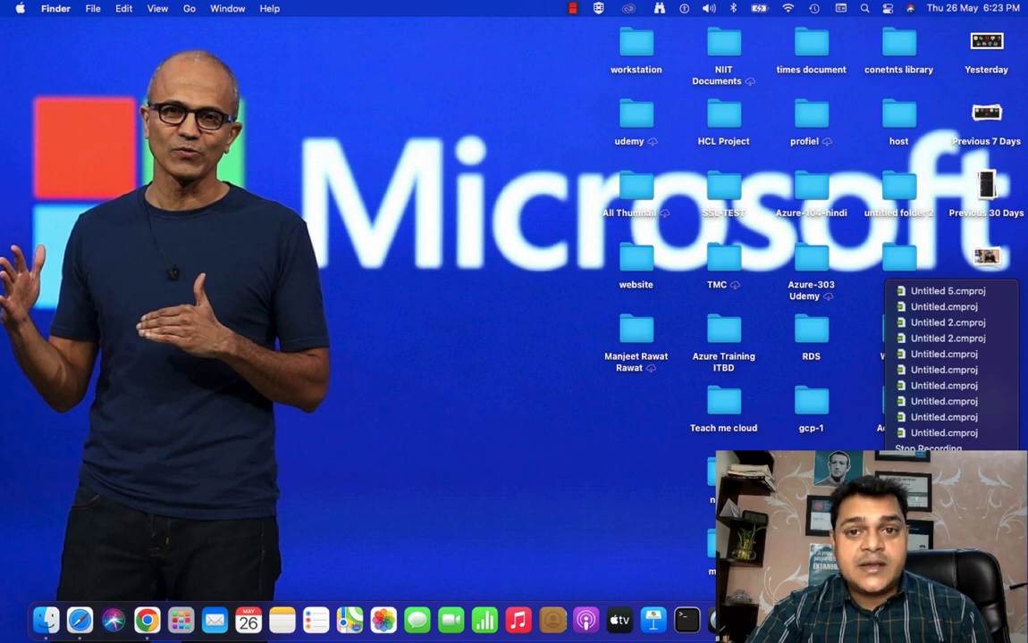